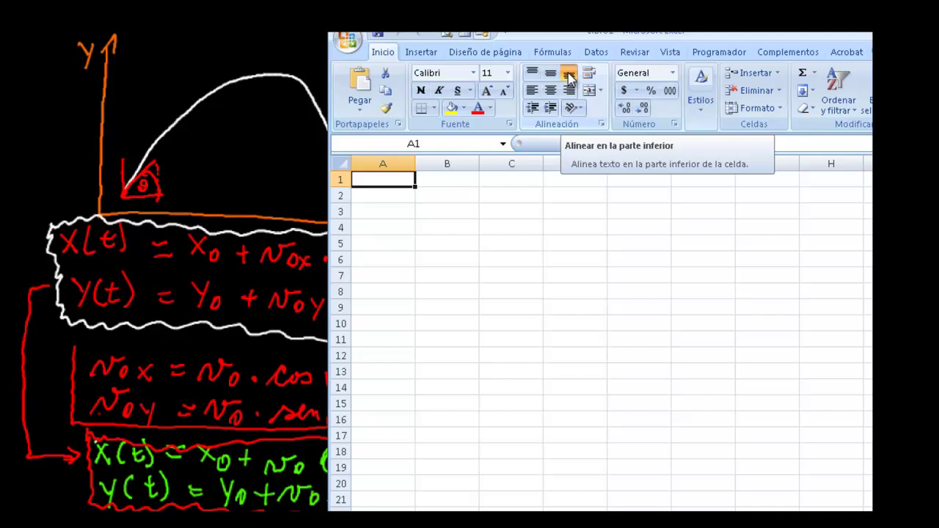
Enter the headers x0 in cell A1 and y0 in cell B1
type("x0")
key("Tab")
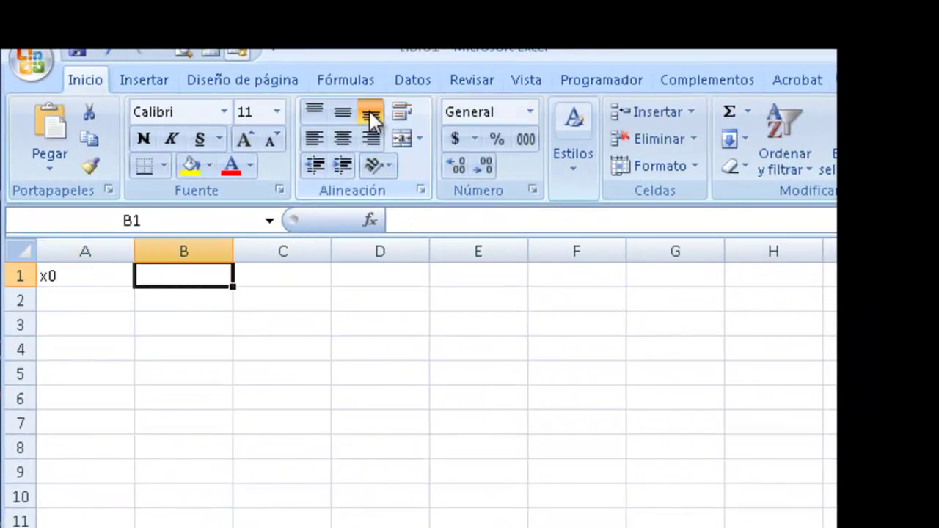
type("x")
key("BackSpace")
type("y0")
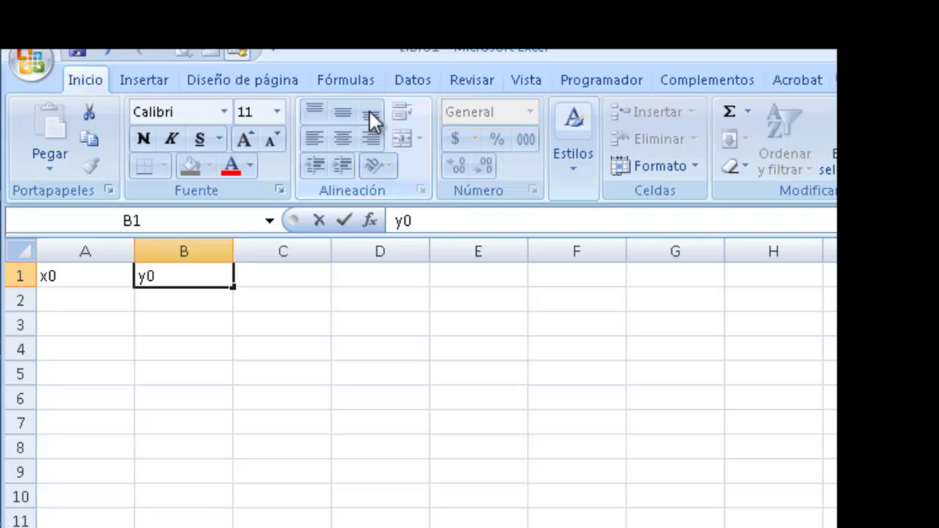
key("Tab")
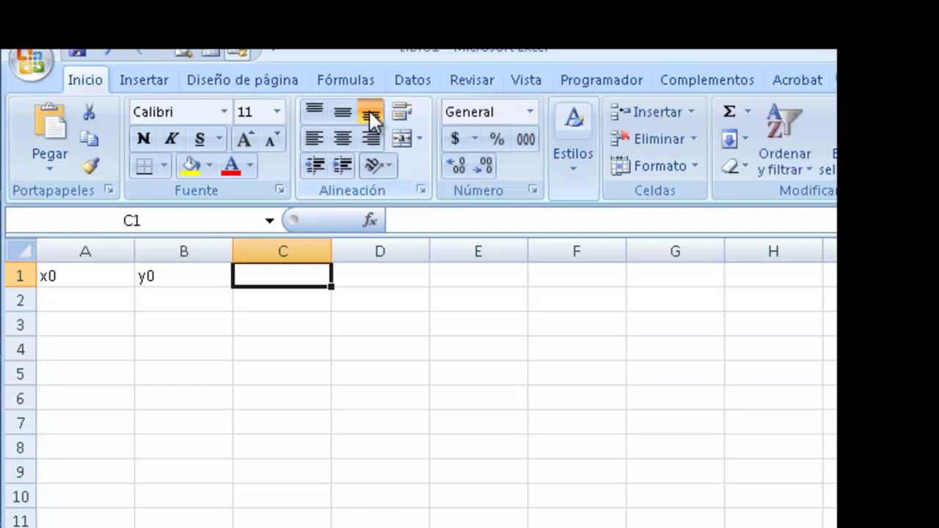
Enter the headers V0 in cell C1 and angulo in cell D1
type("vo")
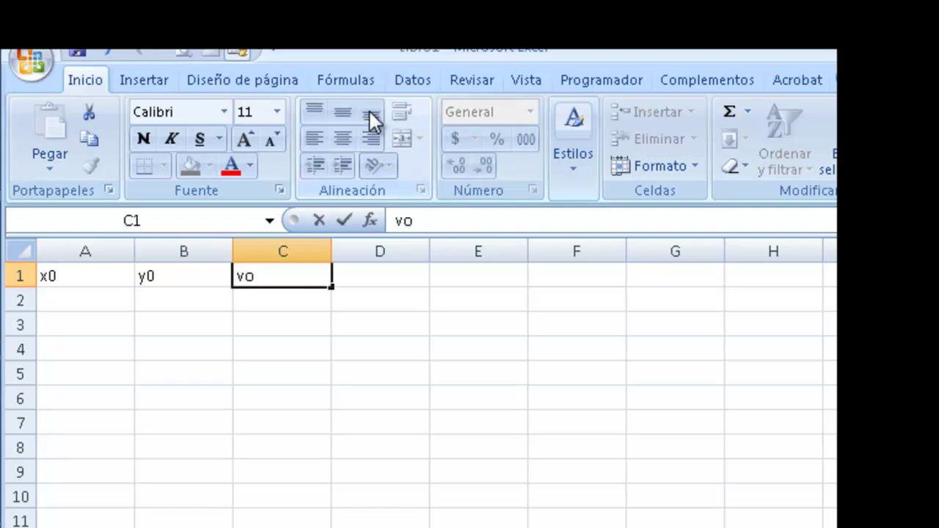
key("BackSpace")
key("BackSpace")
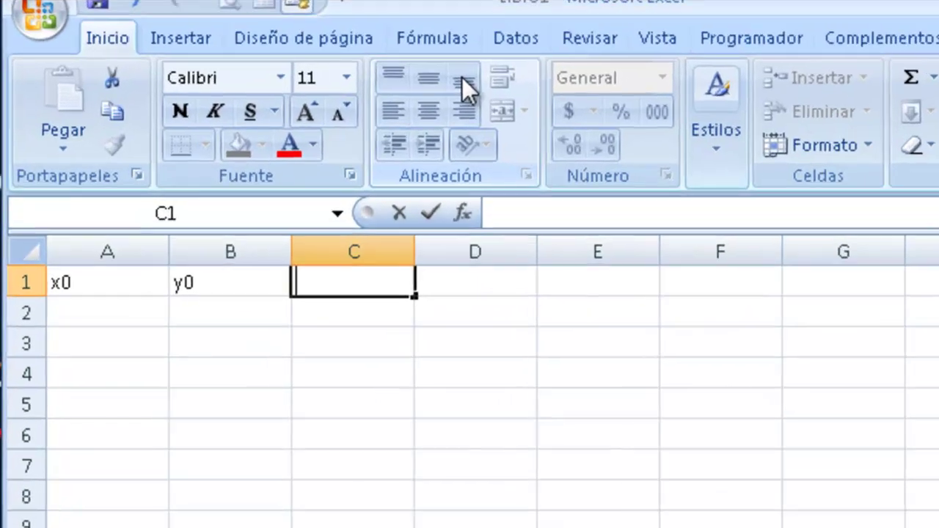
type("V0")
key("Tab")
type("angulo")
key("Tab")
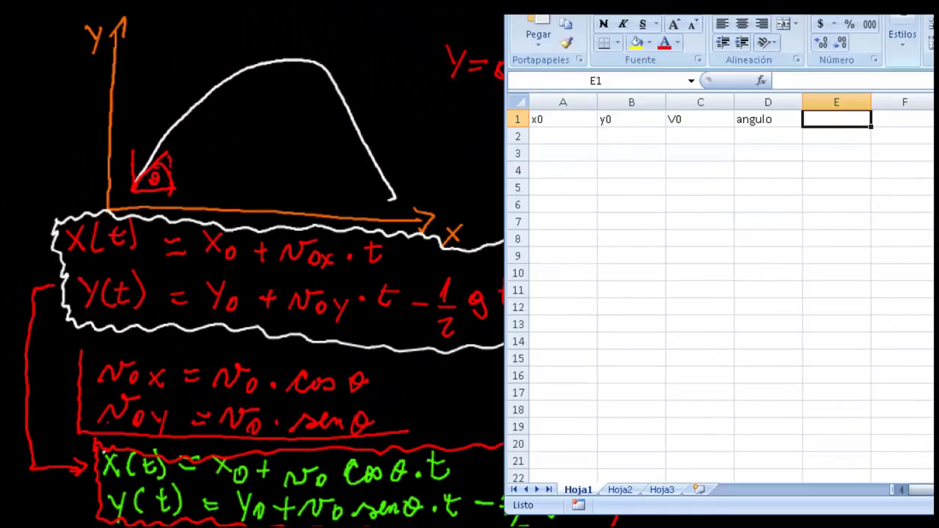
Fill in row 2 under the headers with x0 = 1, y0 = 2, V0 = 300 and angulo = 30
key("Left")
key("Left")
key("Left")
key("Left")
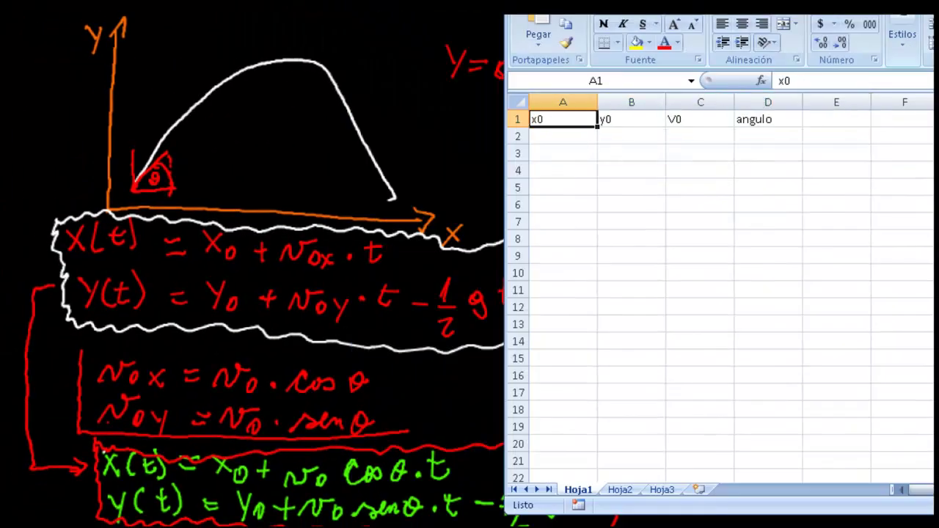
key("Down")
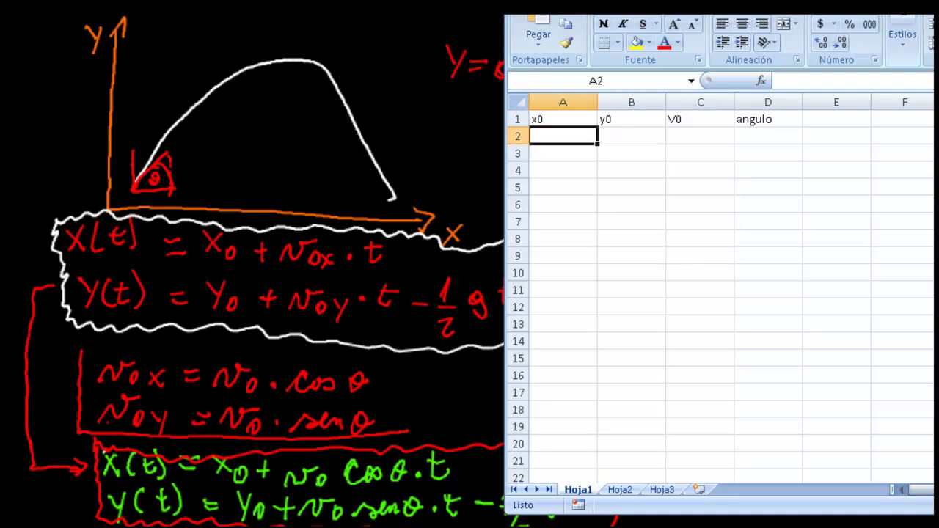
type("1")
key("Tab")
type("2")
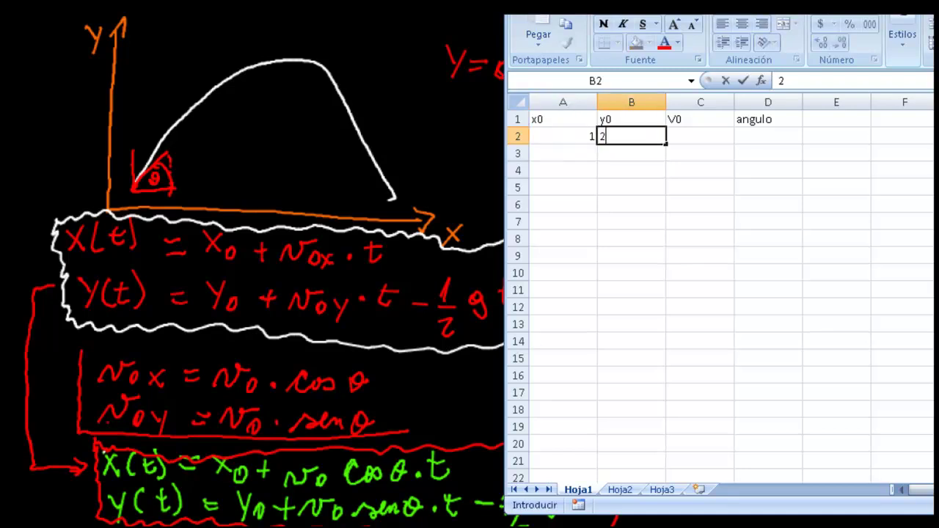
key("Tab")
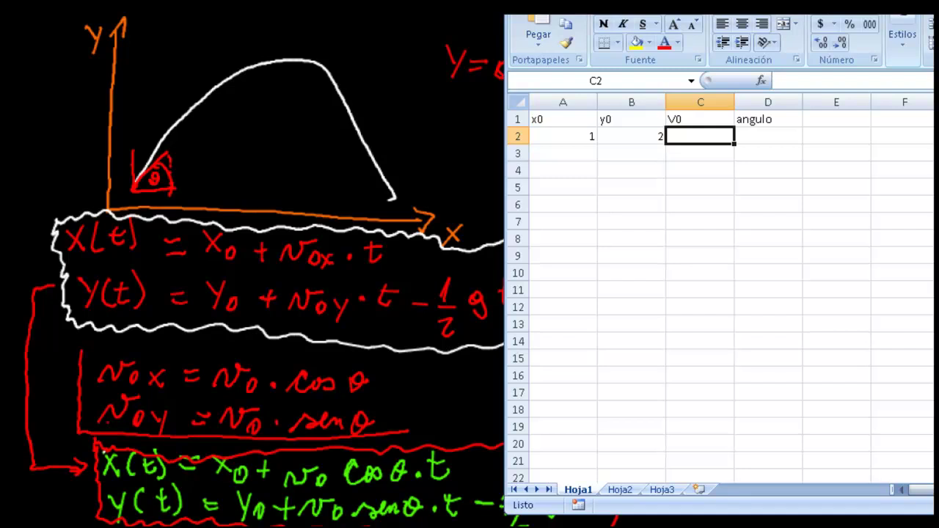
type("300")
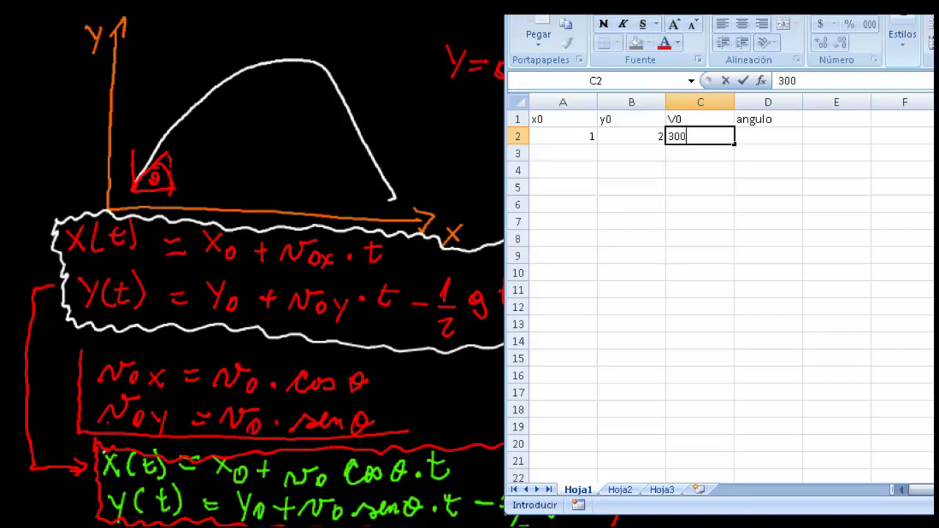
key("Tab")
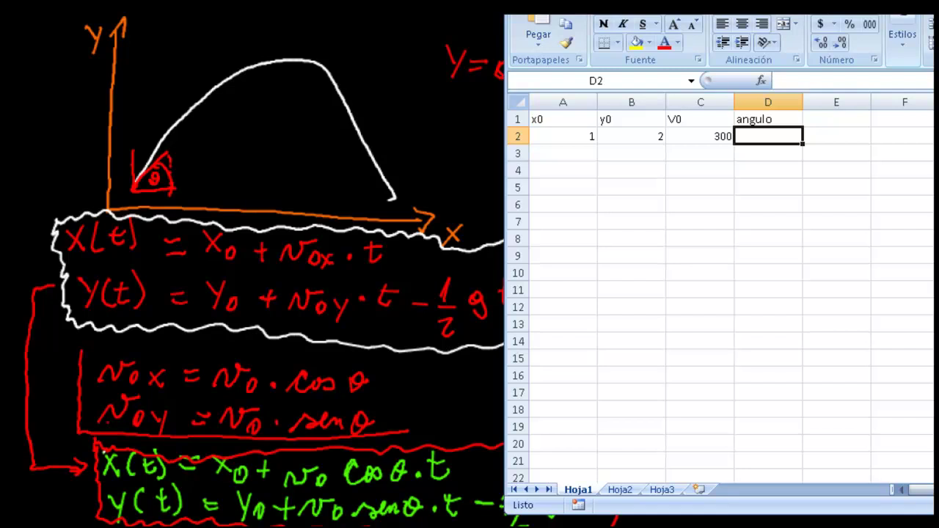
type("30")
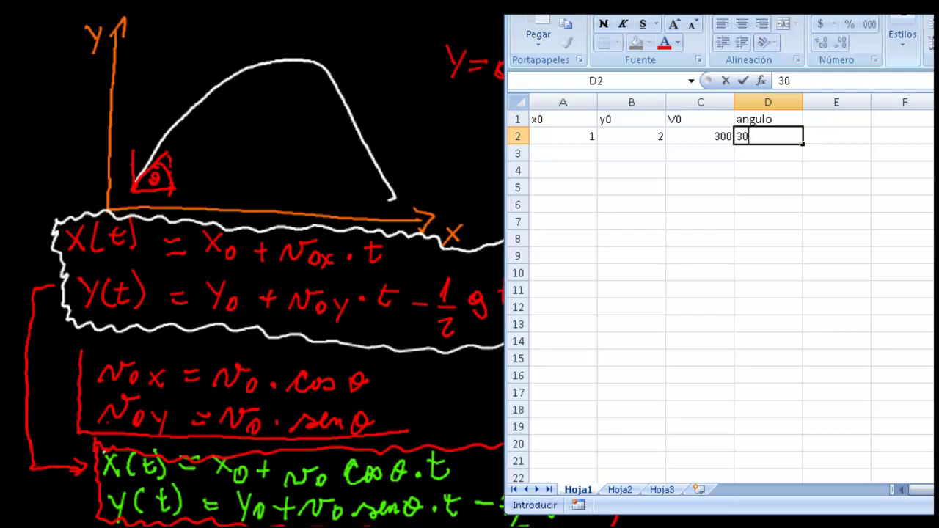
key("Return")
Enter the table headers x in cell A4 and y in cell B4
key("Left")
key("Left")
key("Left")
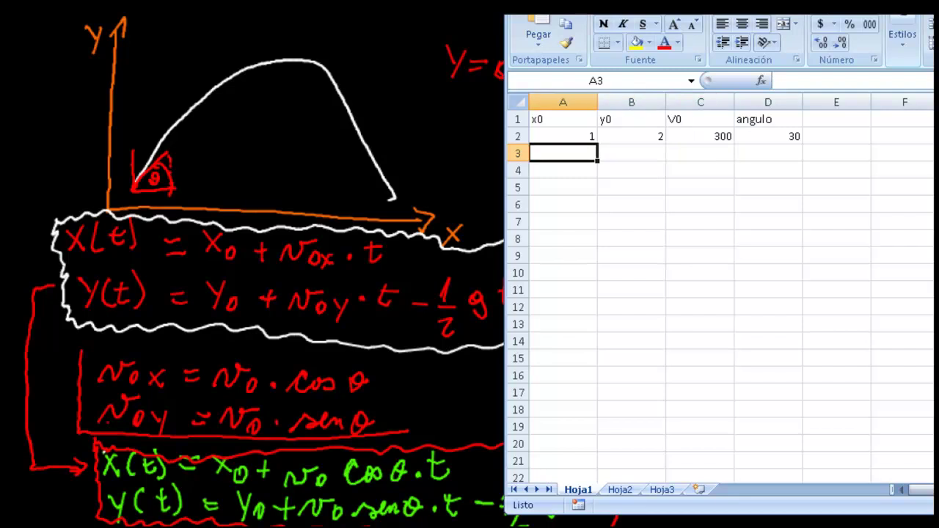
key("Down")
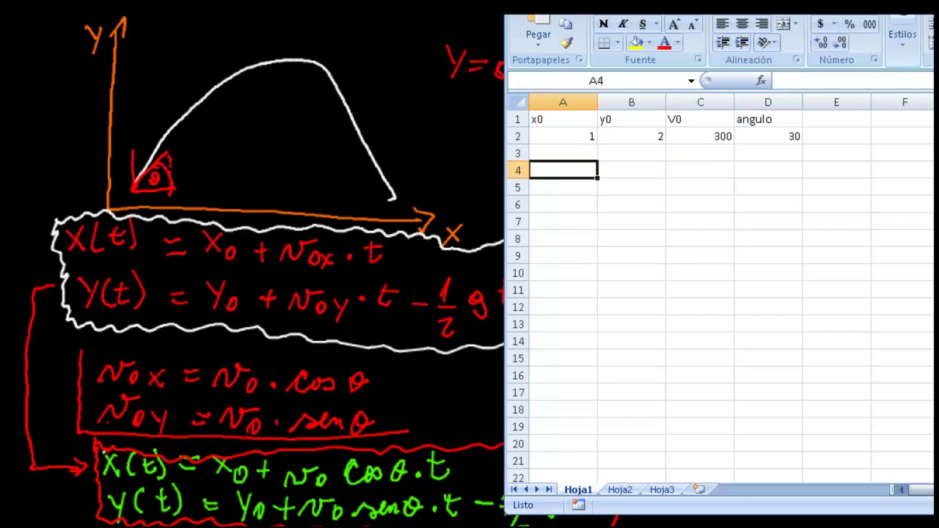
type("x")
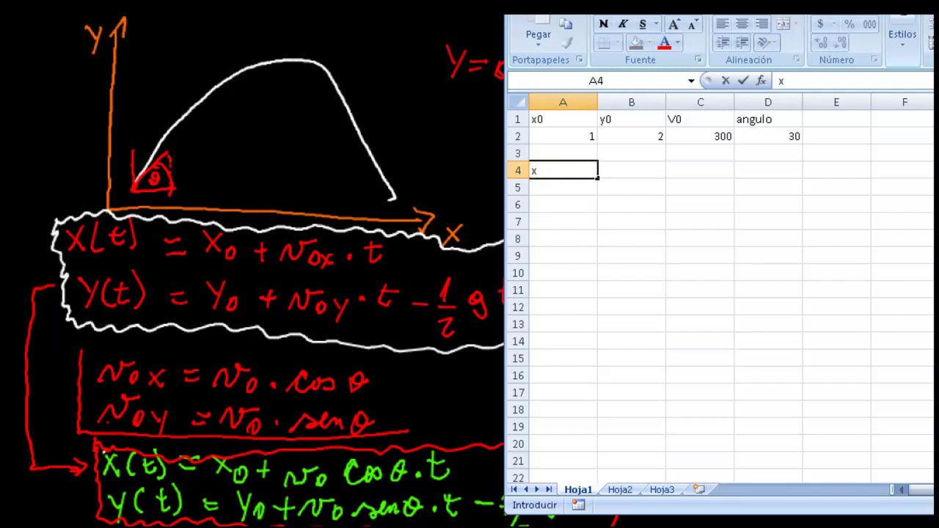
key("Tab")
type("y")
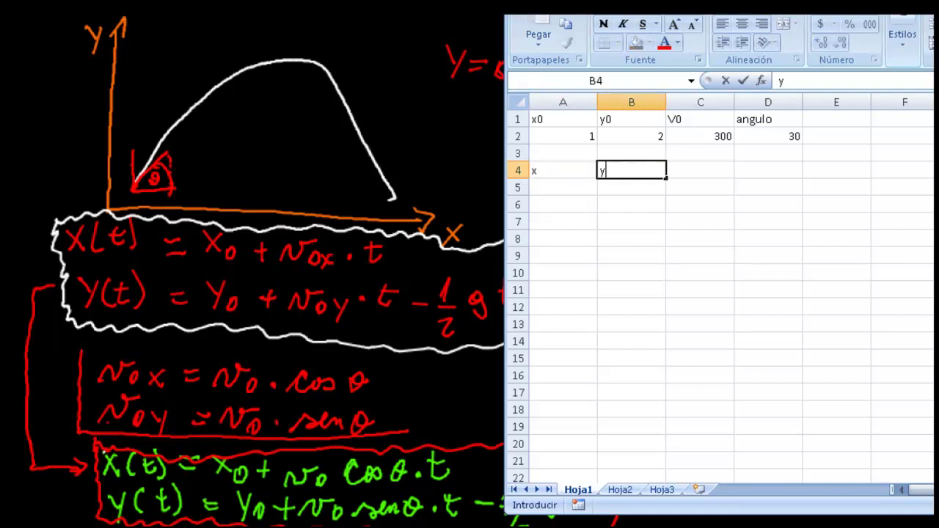
key("Return")
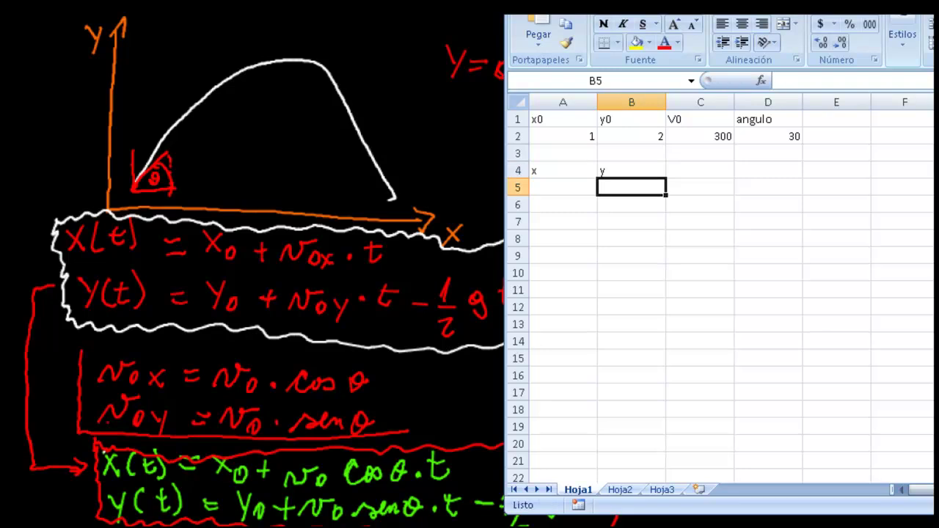
Enter -10 in cell A5 as the first value below the x header
key("Left")
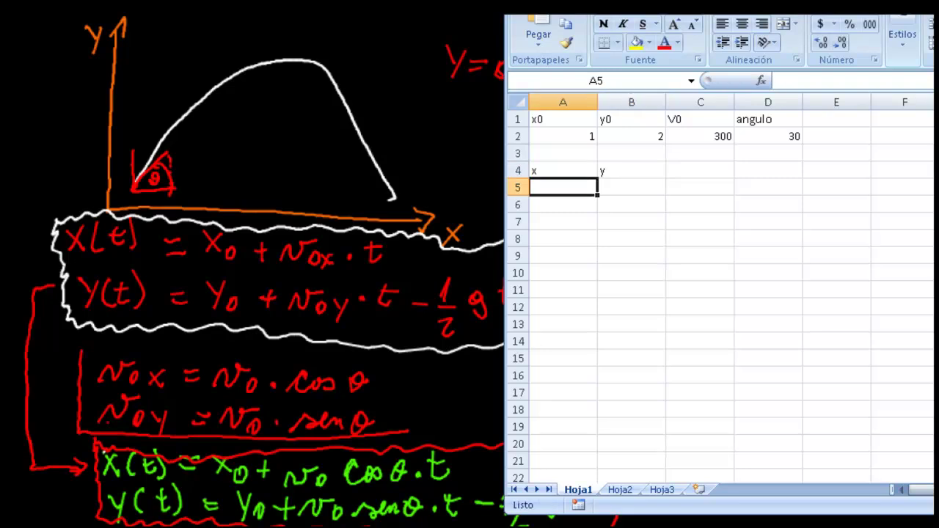
type("-10")
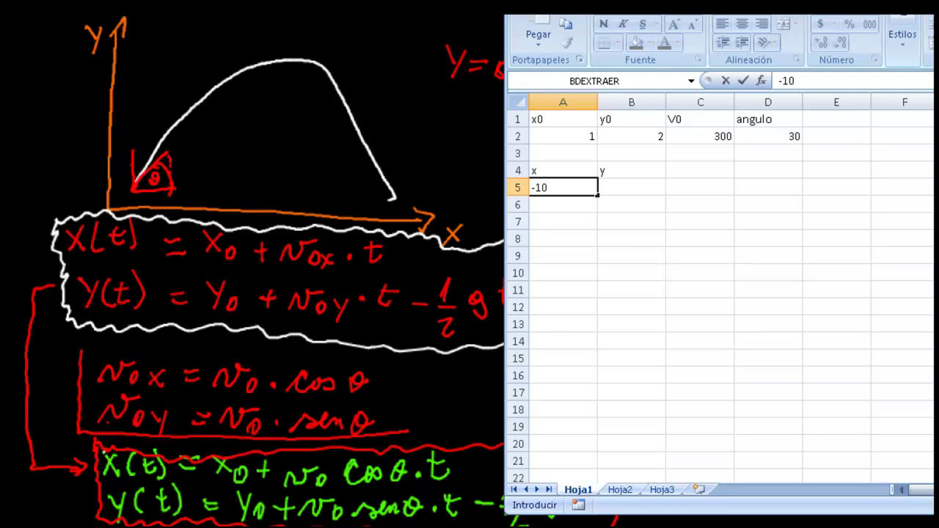
key("Return")
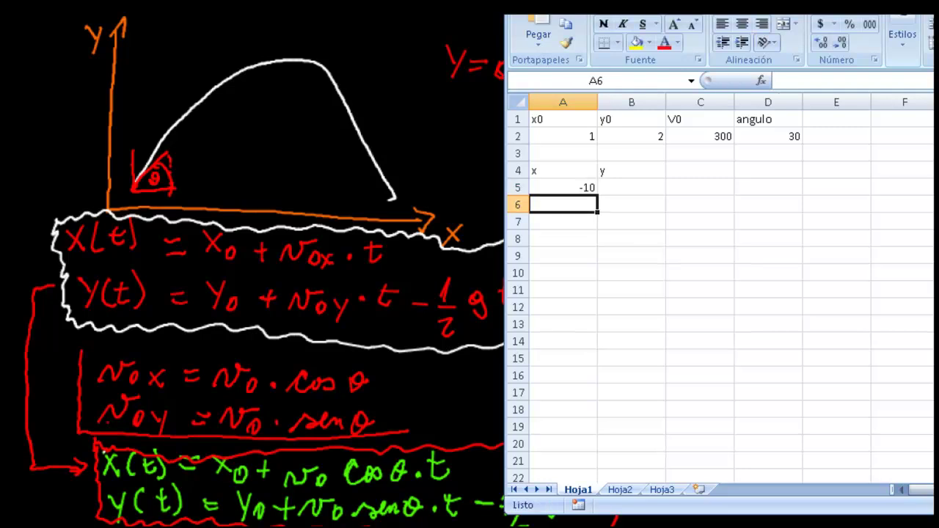
type("=")
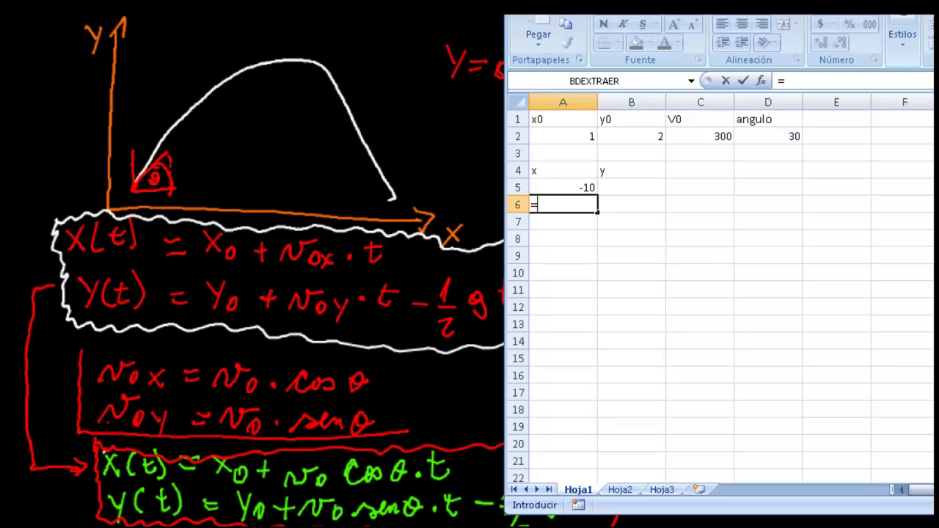
key("Escape")
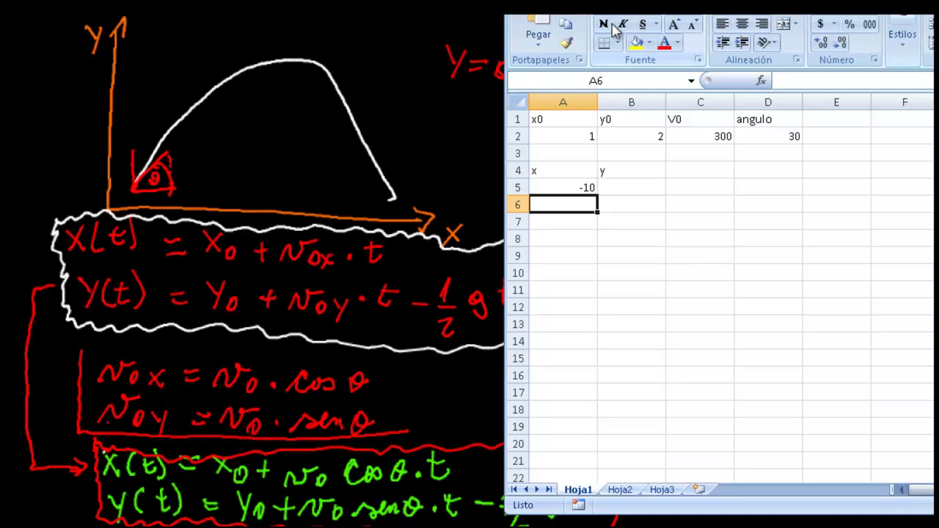
Move the x and y headers from A4:B4 to B4:C4 to free the first column
mouse_move(638, 3)
left_mouse_down()
mouse_move(761, 1)
mouse_move(745, 1)
left_mouse_up()
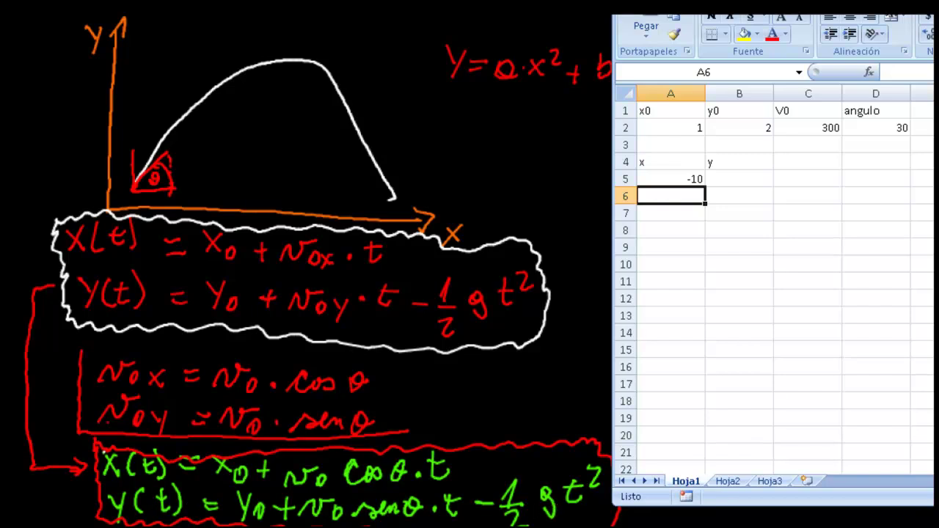
left_click_drag(871, 0, 423, 16)
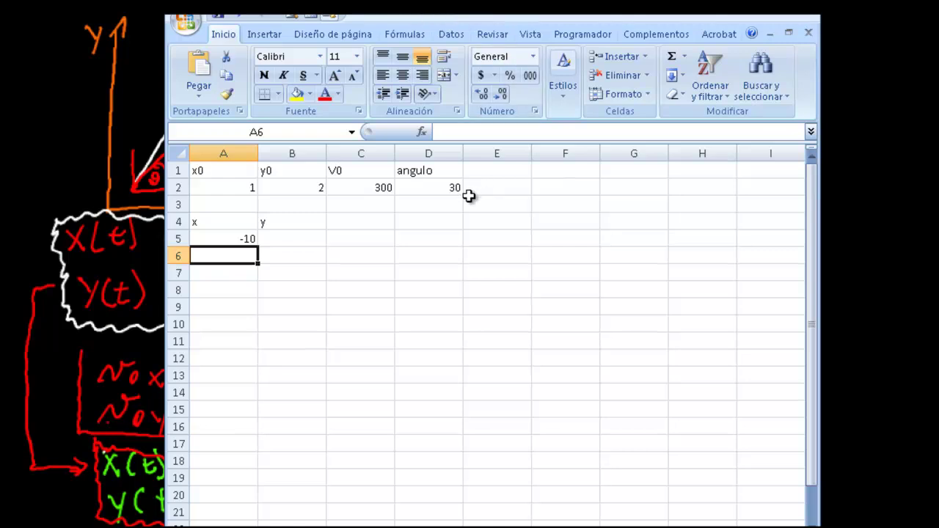
key("Up")
key("Up")
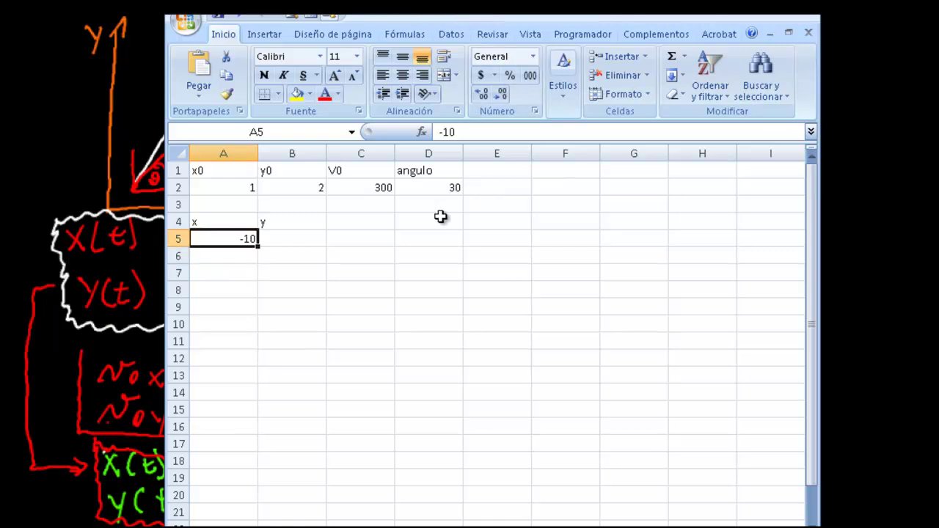
key("shift+Right")
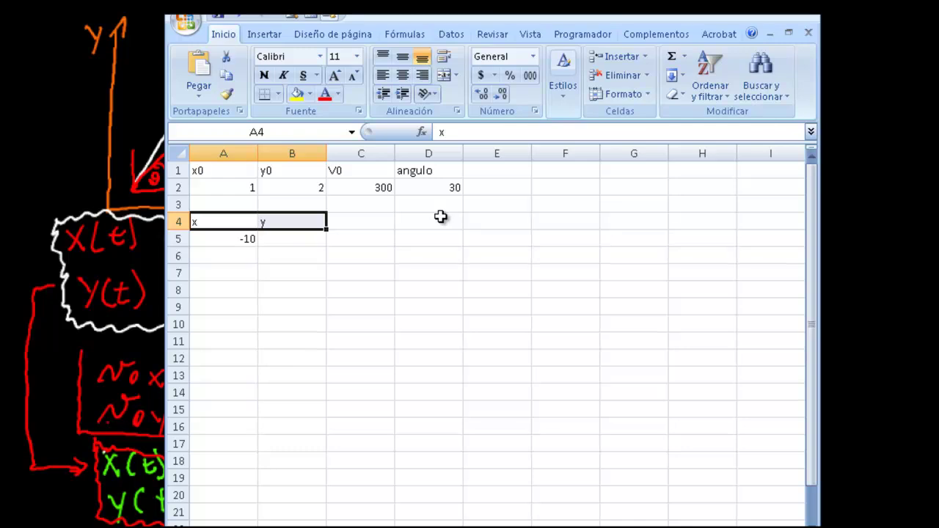
key("ctrl+x")
key("Right")
key("ctrl+v")
key("Left")
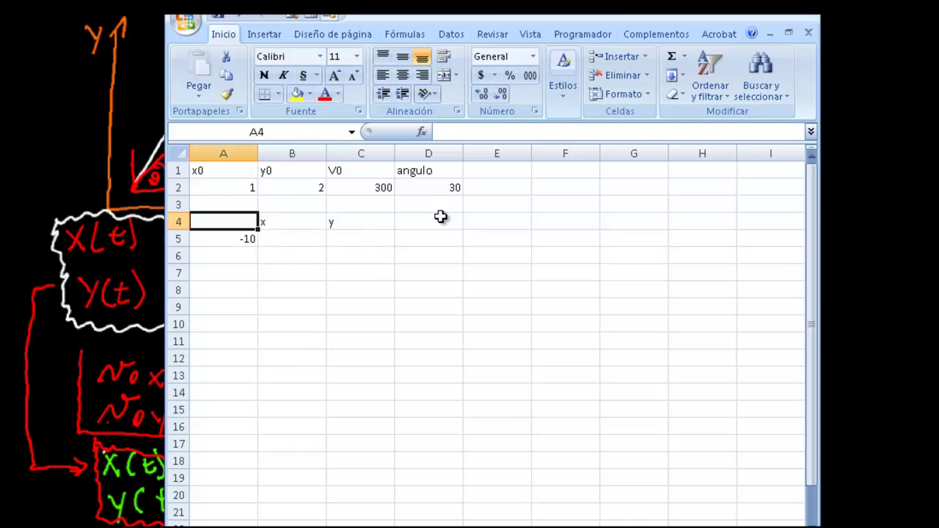
Enter the header t in cell A4 and set the first time value in A5 to 0
type("t")
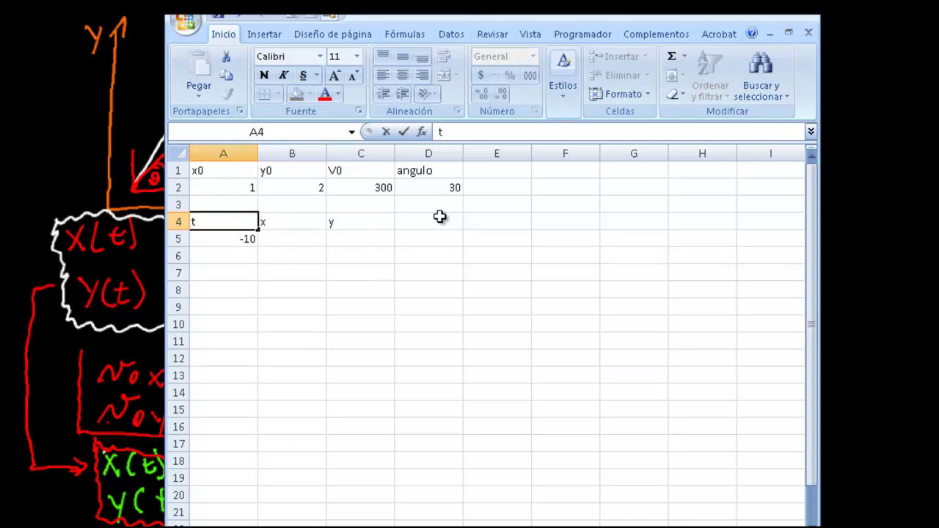
key("Return")
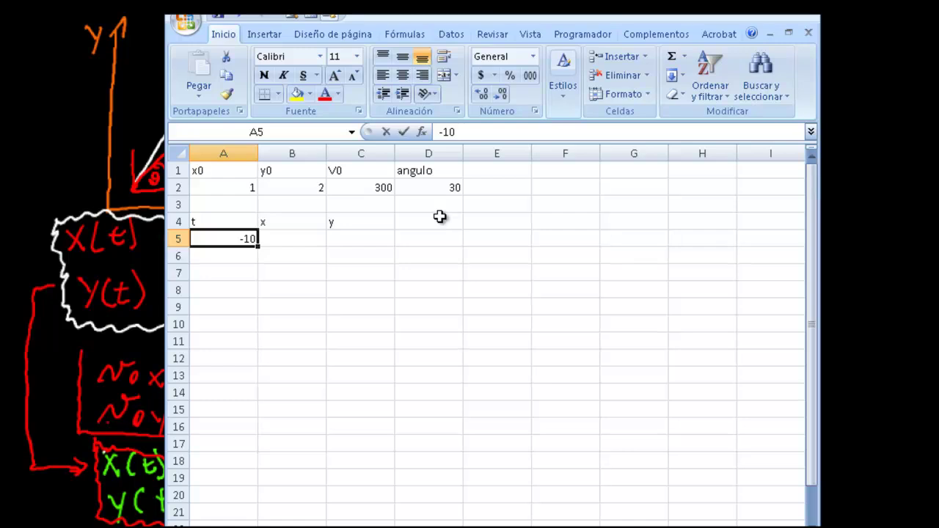
type("0")
key("Return")
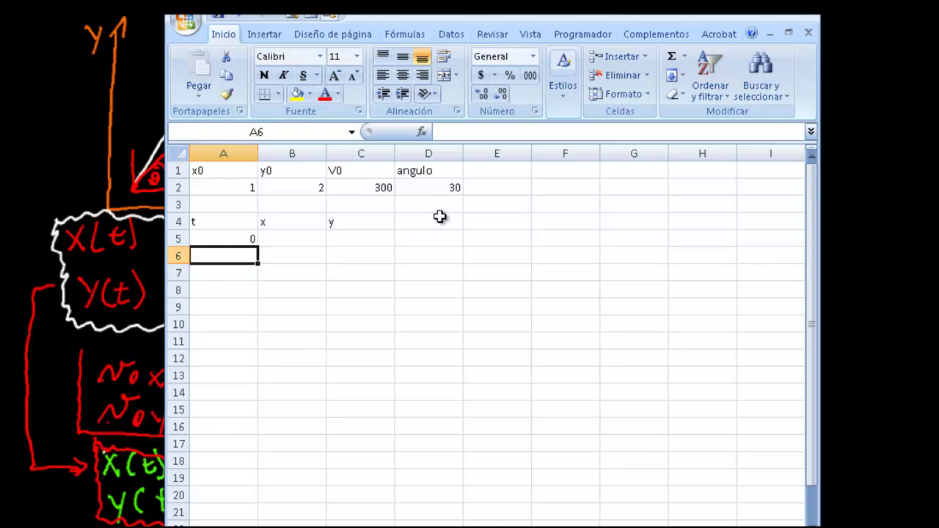
Enter the formula =A5+1 in cell A6 to increment the time by 1
type("=")
key("Up")
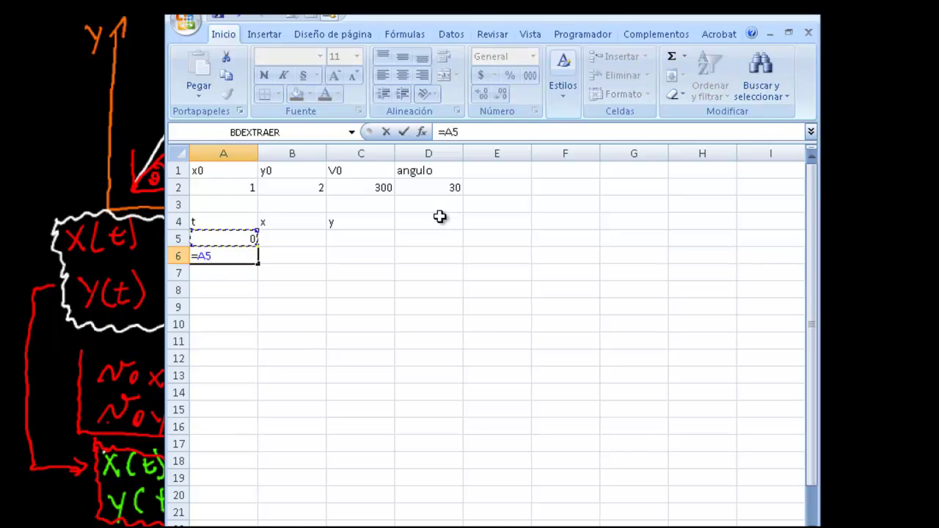
type("+1")
key("Return")
Fill the time formula from A6 down through A19
key("Up")
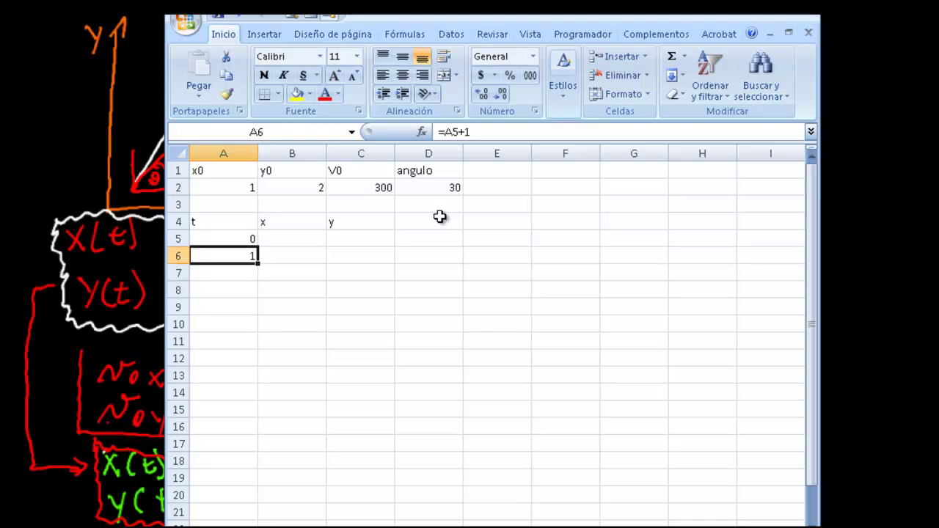
key("shift+Down")
key("shift+Down")
key("shift+Down")
key("shift+Down")
key("shift+Down")
key("shift+Down")
key("shift+Down")
key("shift+Down")
key("shift+Down")
key("shift+Down")
key("shift+Down")
key("shift+Down")
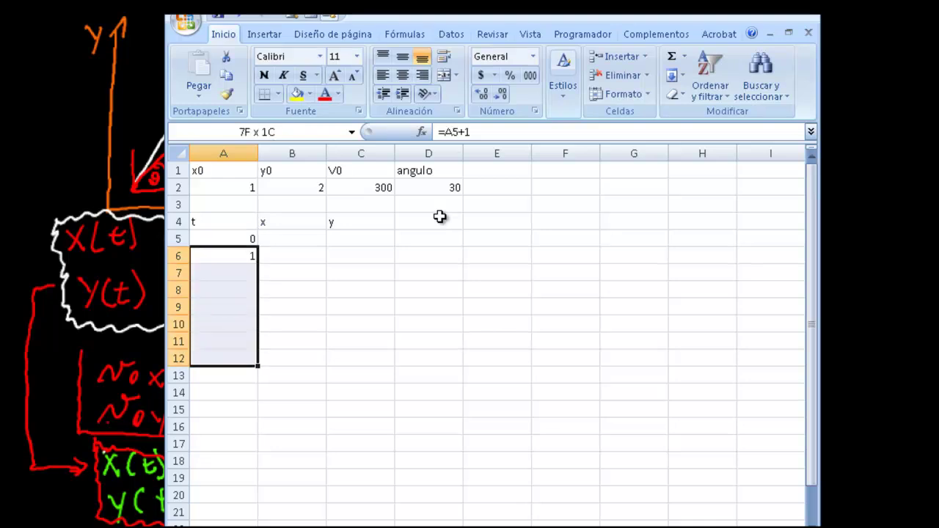
key("shift+Down")
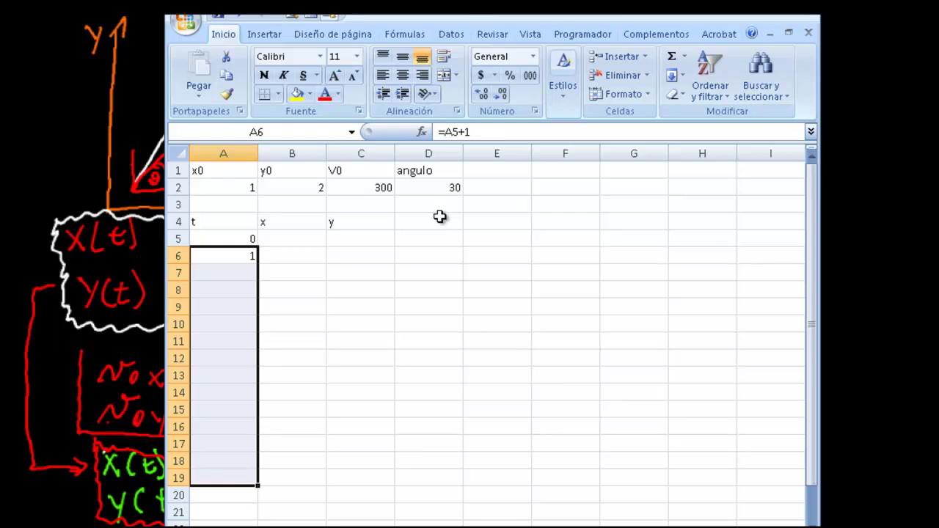
key("ctrl+j")
key("Up")
key("Down")
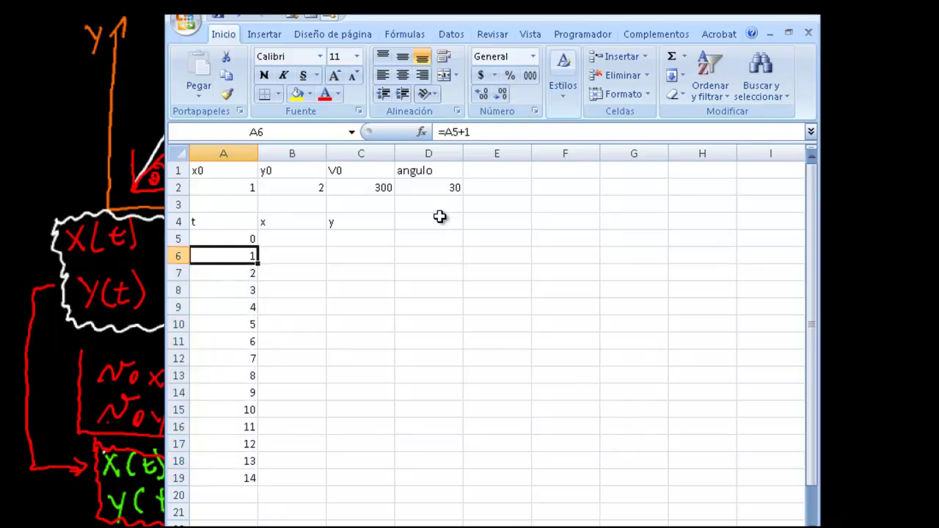
Clear the time values in A6:A19 and enter the formula =A5+1 in A6 again
key("ctrl+shift+Down")
key("Delete")
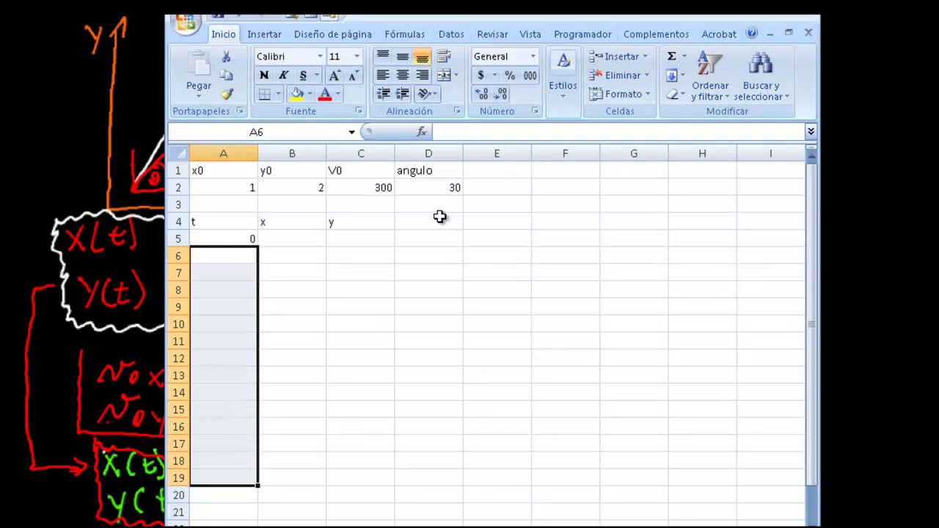
type("=")
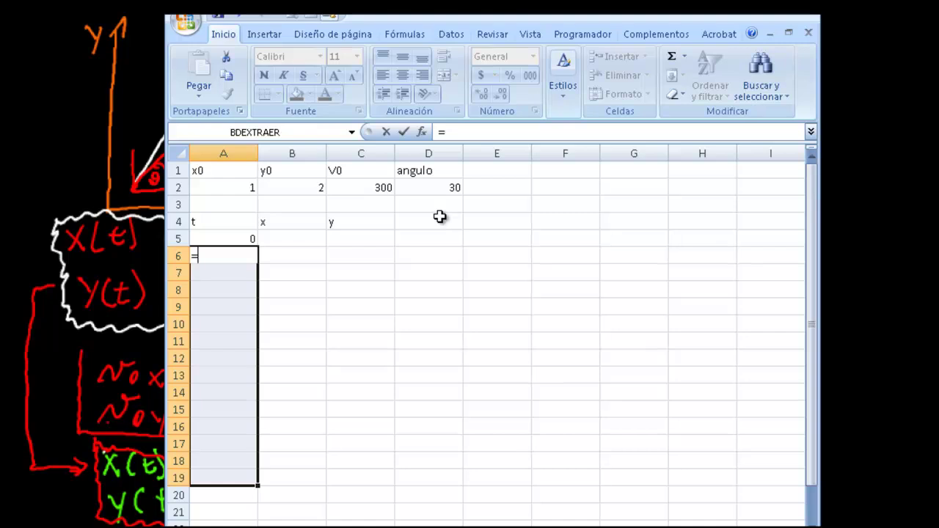
key("Up")
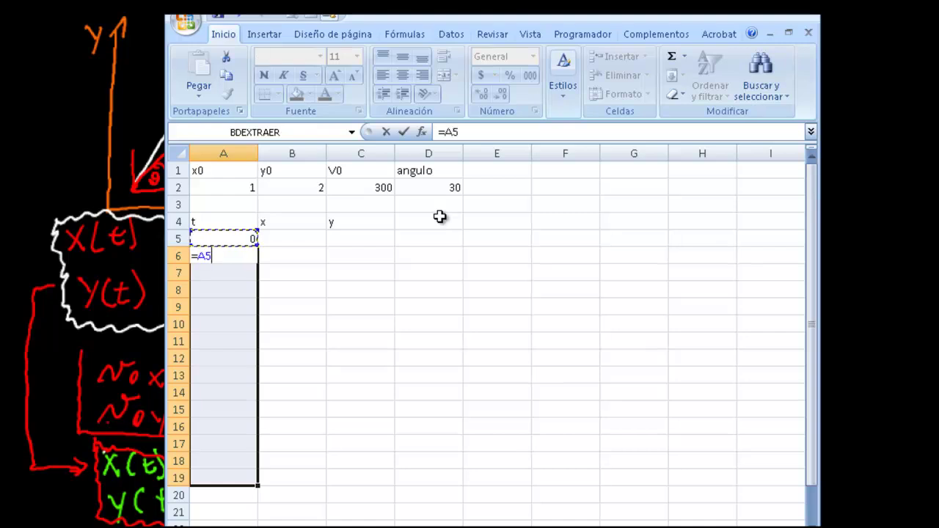
type("+1")
key("Return")
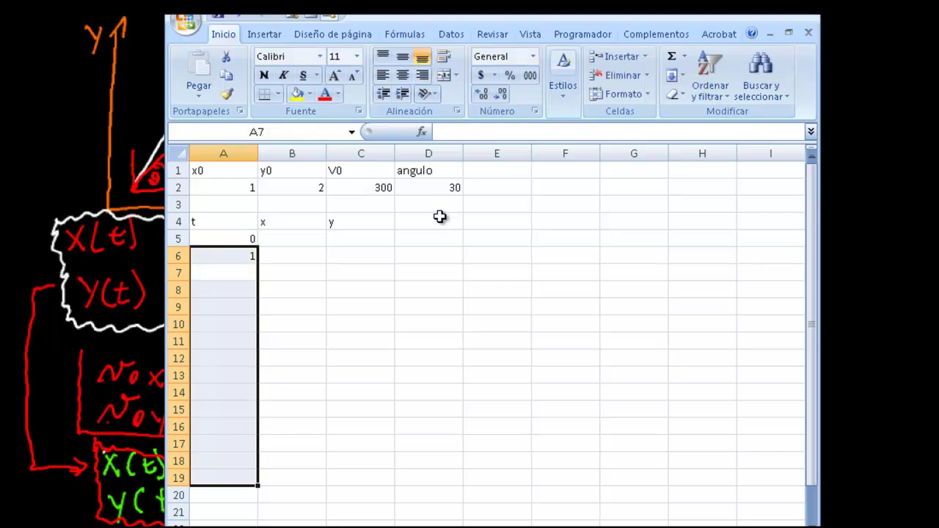
Fill the time increment formula from A6 down through A21
key("Up")
key("shift+Down")
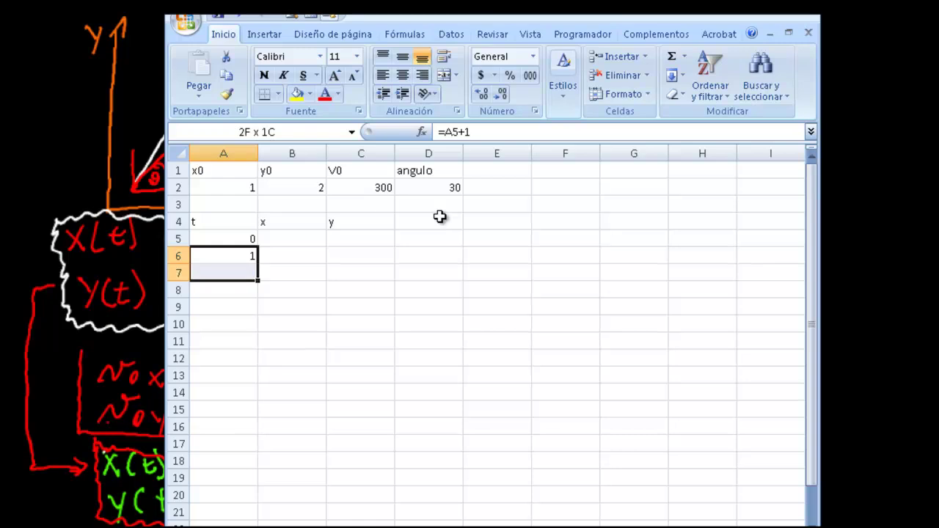
key("Up")
key("Down")
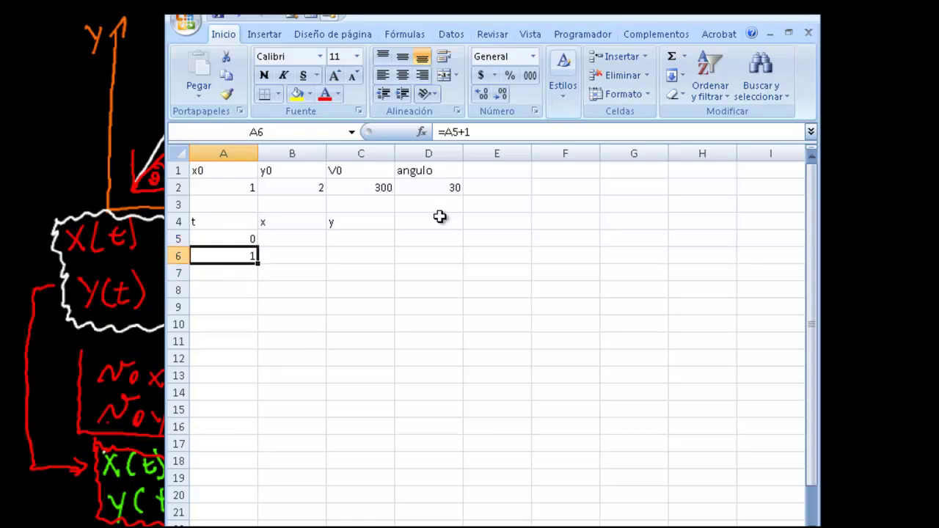
key("shift+Down")
key("shift+Down")
key("shift+Down")
key("shift+Down")
key("shift+Down")
key("shift+Down")
key("shift+Down")
key("shift+Down")
key("shift+Down")
key("shift+Down")
key("shift+Down")
key("shift+Down")
key("shift+Down")
key("shift+Down")
key("shift+Down")
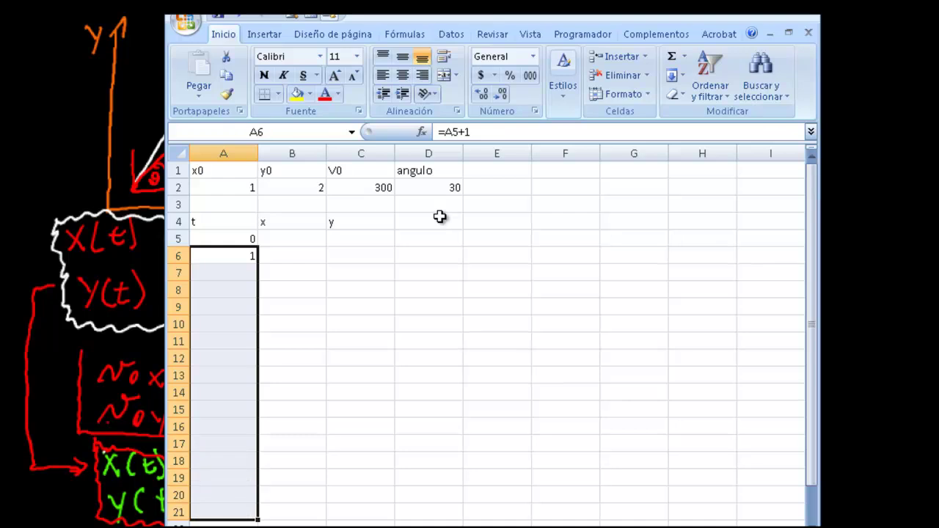
key("ctrl+j")
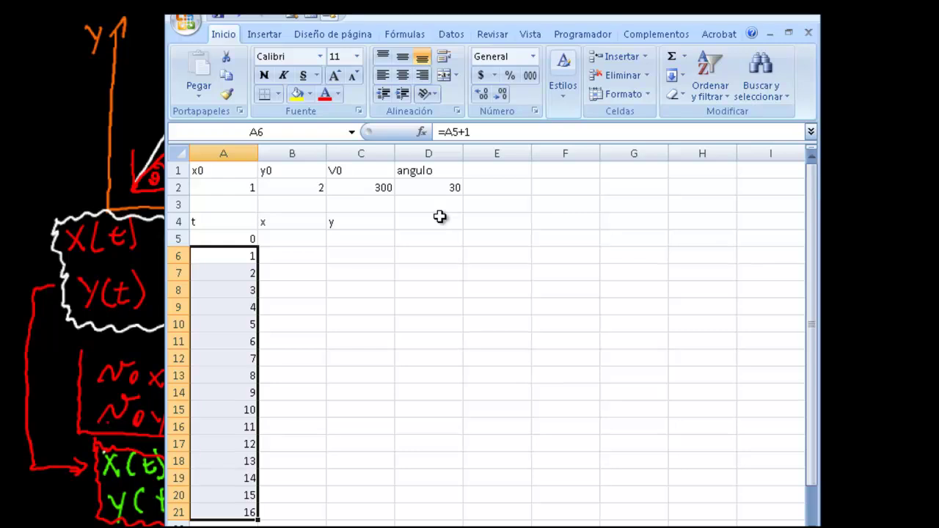
Select cell B5 and move the workbook window aside to uncover the handwritten motion equations
key("Right")
key("Up")
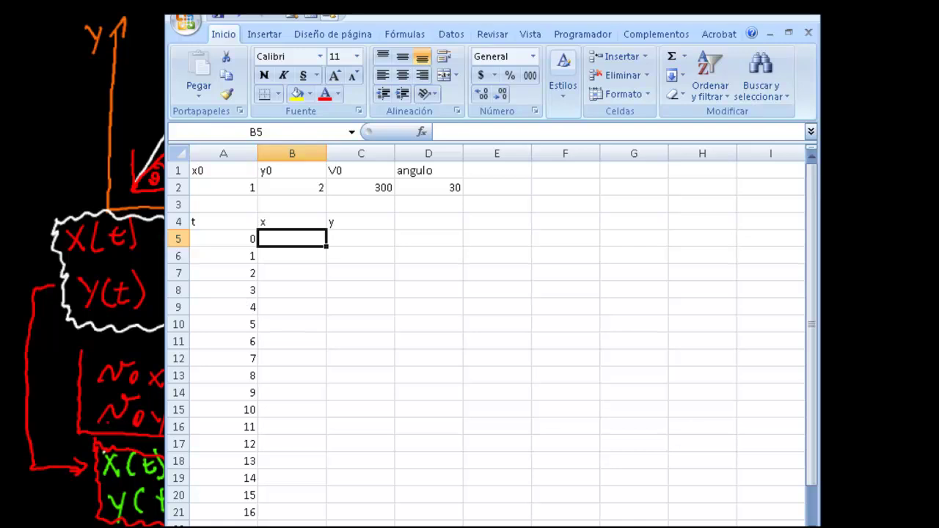
left_click_drag(424, 19, 805, 8)
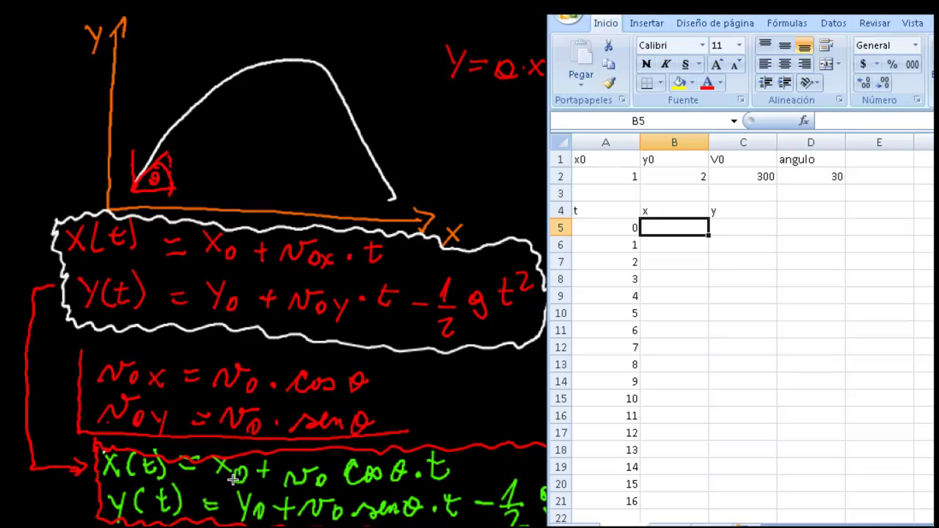
left_click_drag(876, 4, 830, 181)
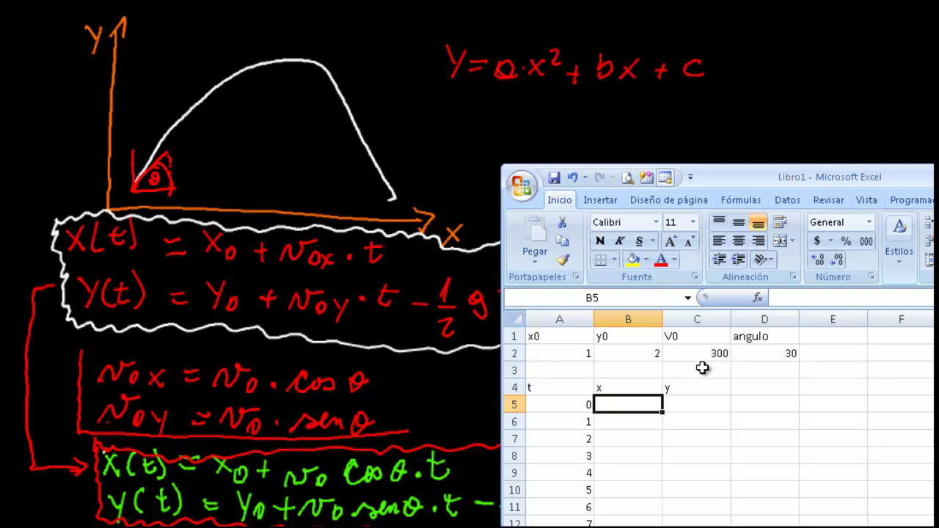
Enter the horizontal position formula =A2+C2*cos(D2)*A5 in cell B5, using x0, V0, the angle and the first time value
type("=")
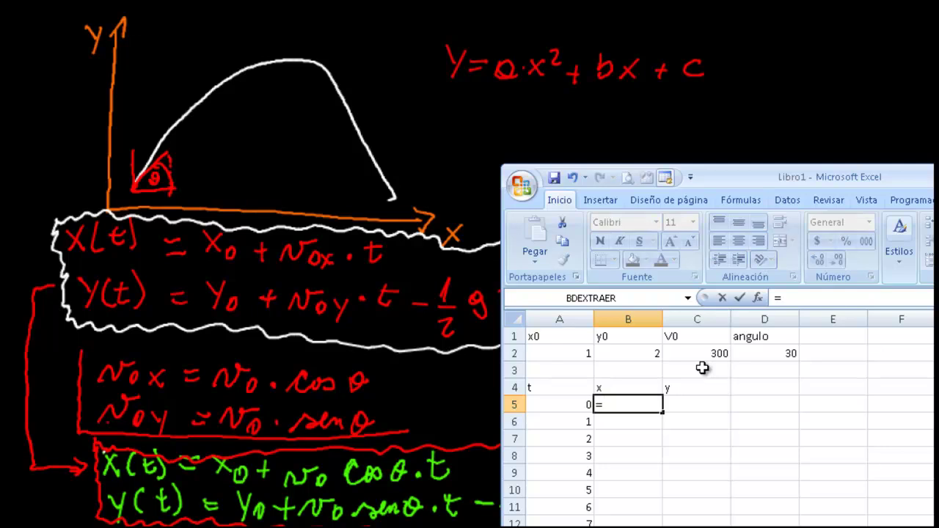
key("Up")
key("Up")
key("Up")
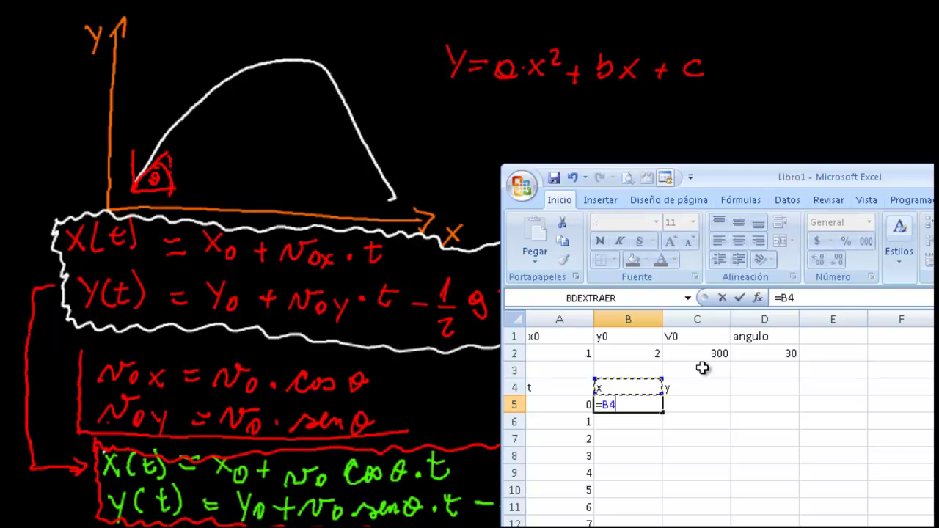
key("Left")
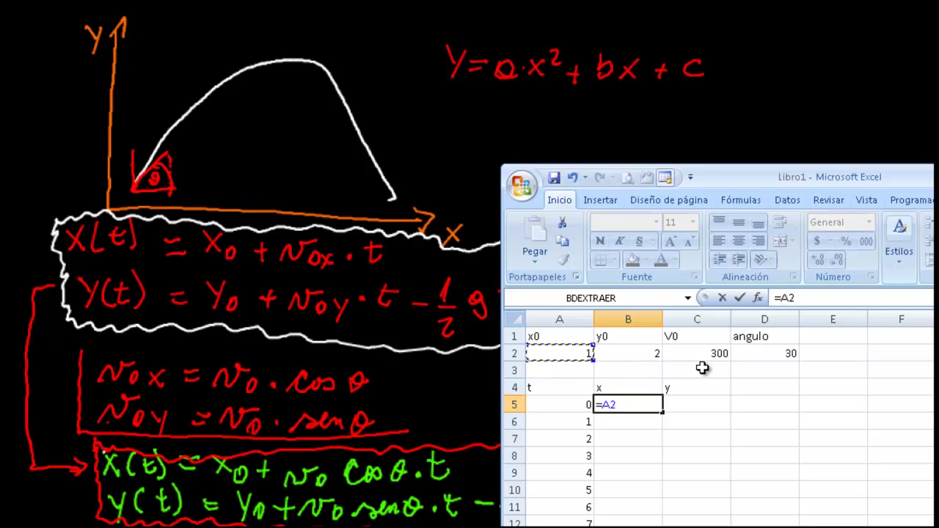
type("+")
key("Up")
key("Up")
key("Up")
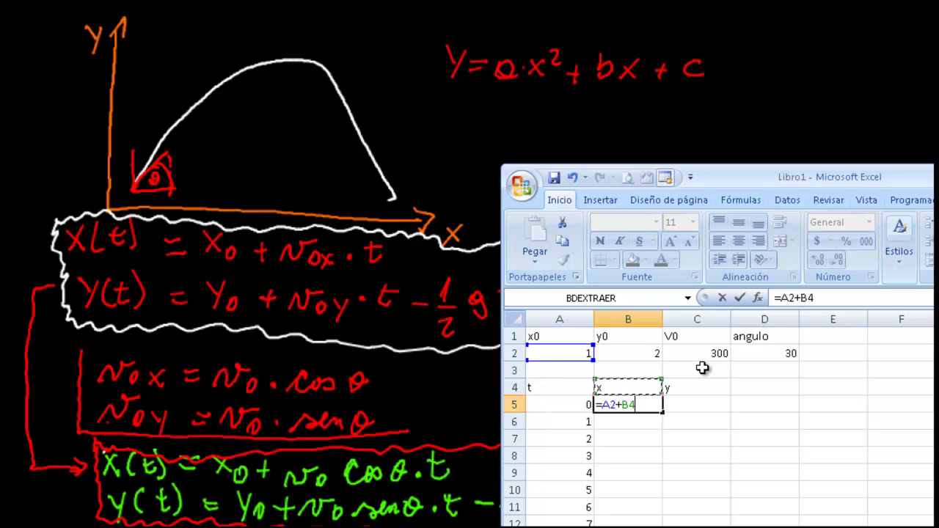
key("Right")
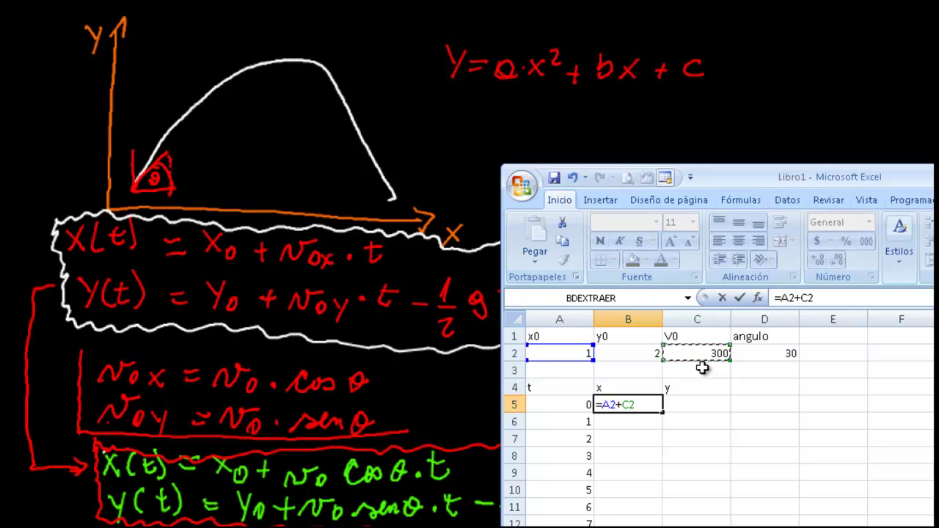
type("*cos")
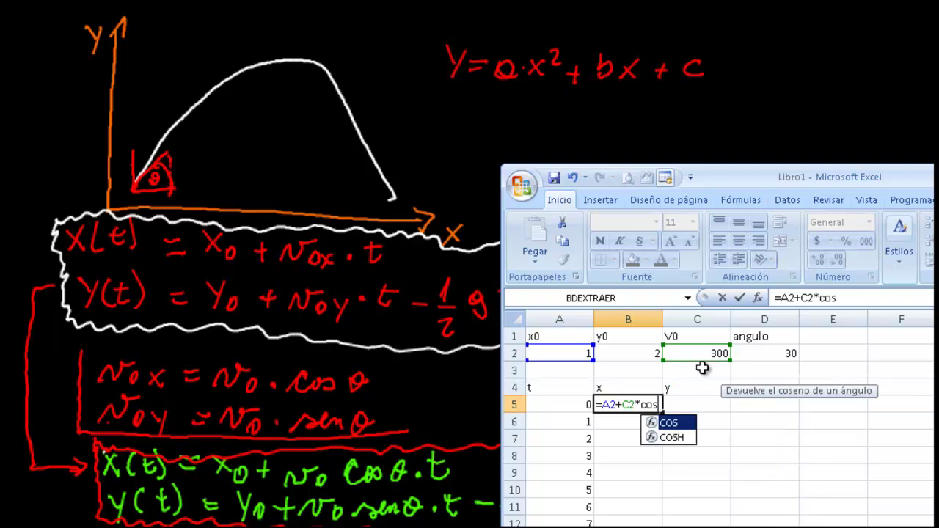
type("(")
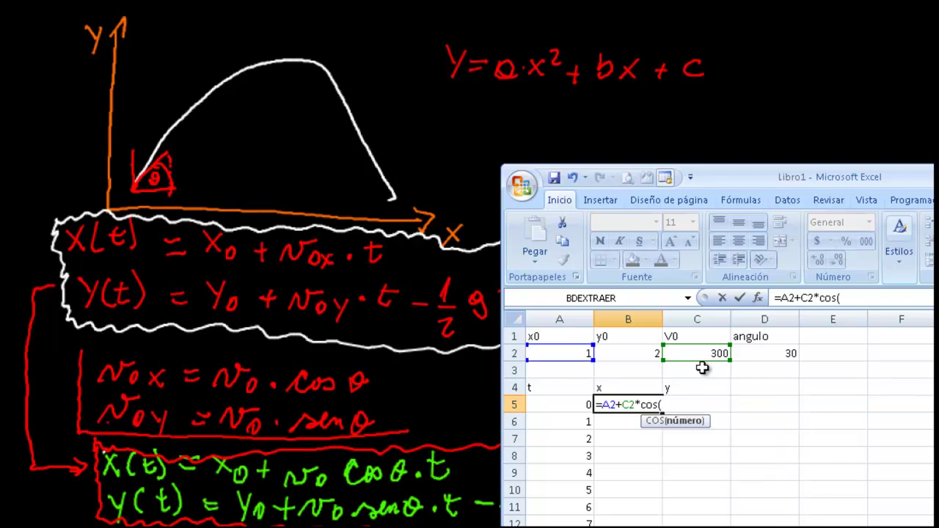
key("Up")
key("Up")
key("Up")
key("Right")
key("Right")
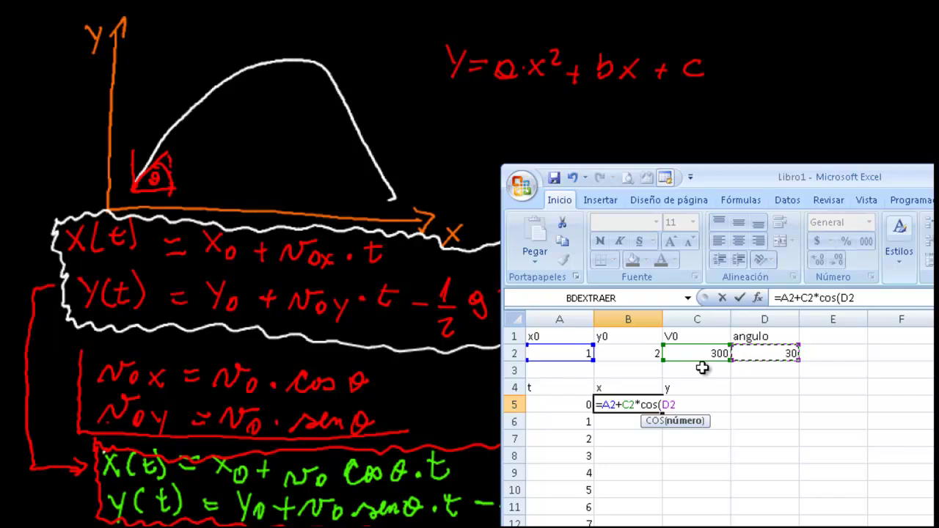
type(")")
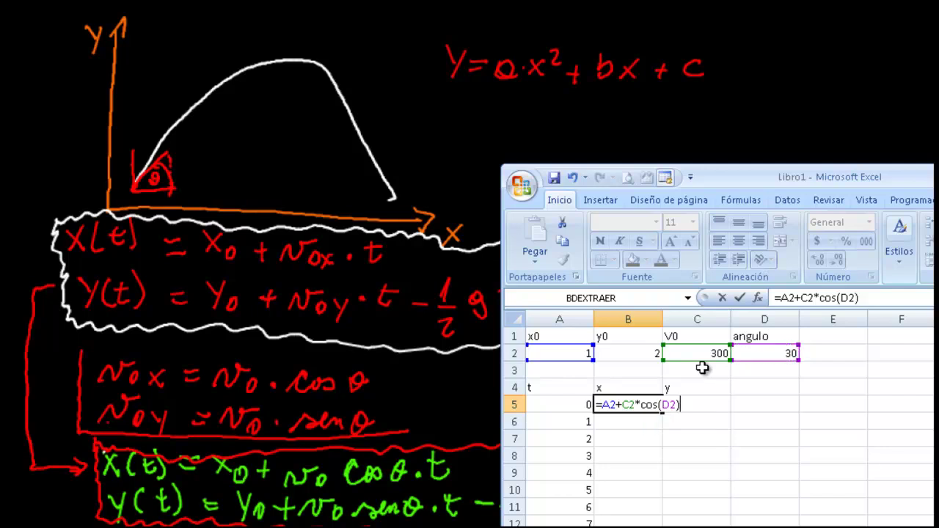
type("*")
left_click(563, 405)
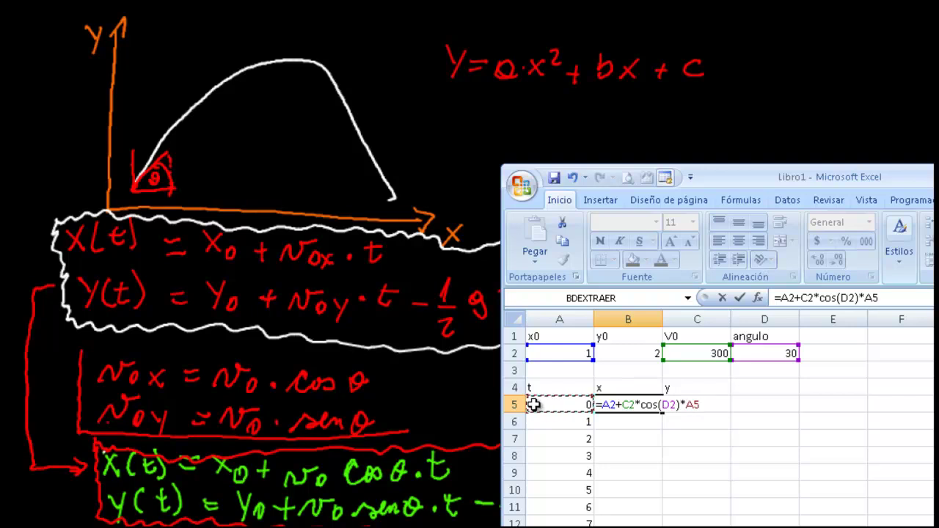
key("Return")
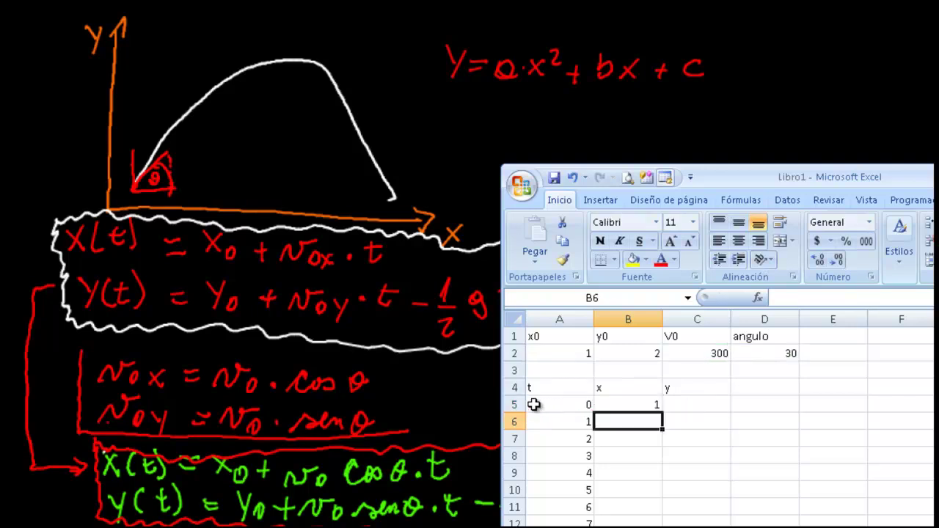
Begin the vertical position formula in cell C5 with =B2+C2, referencing y0 and V0
key("Up")
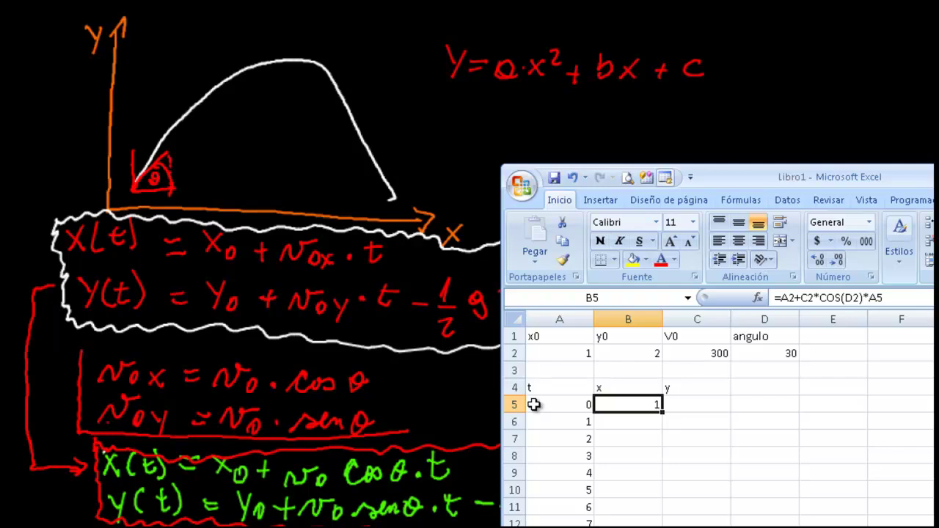
key("Right")
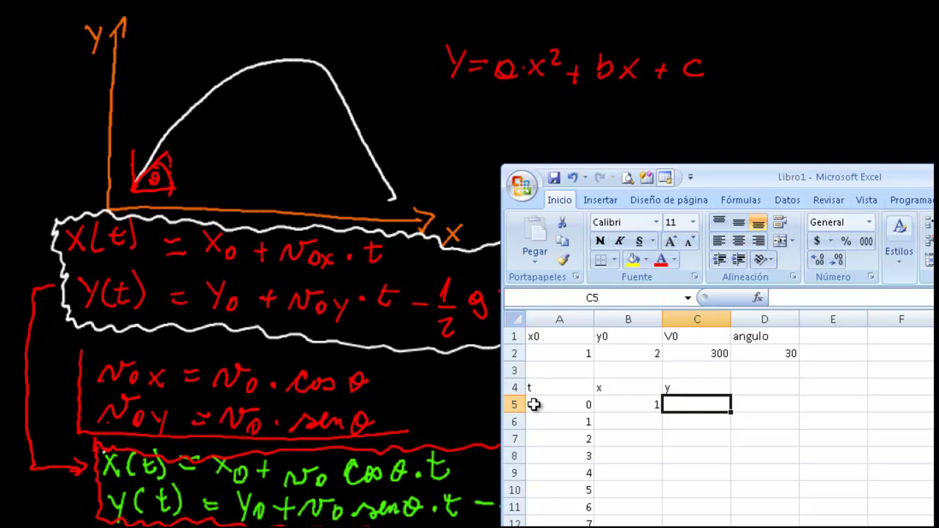
type("=")
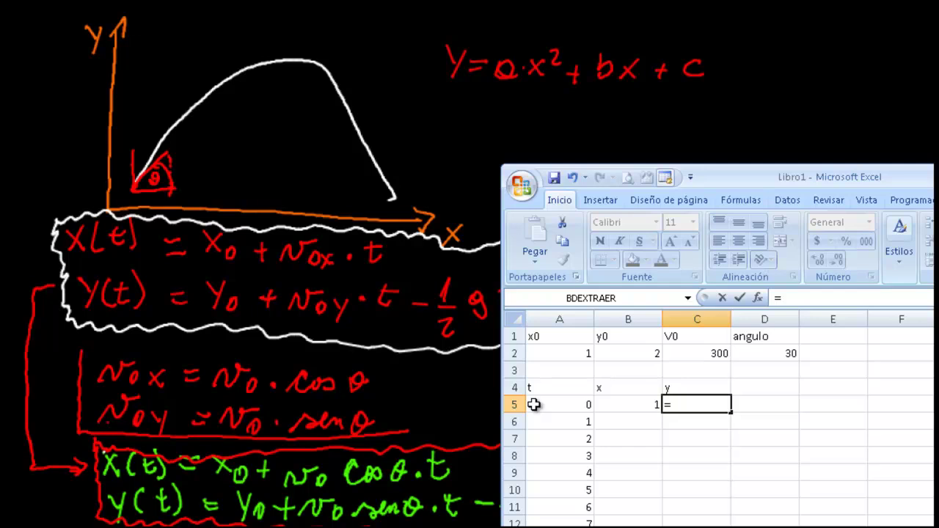
key("Up")
key("Up")
key("Up")
key("Left")
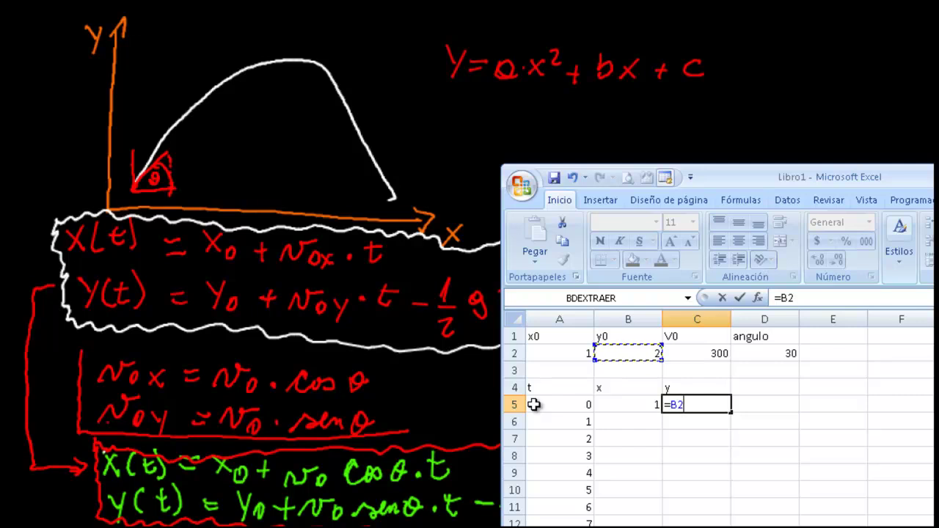
type("+")
key("Up")
key("Up")
key("Up")
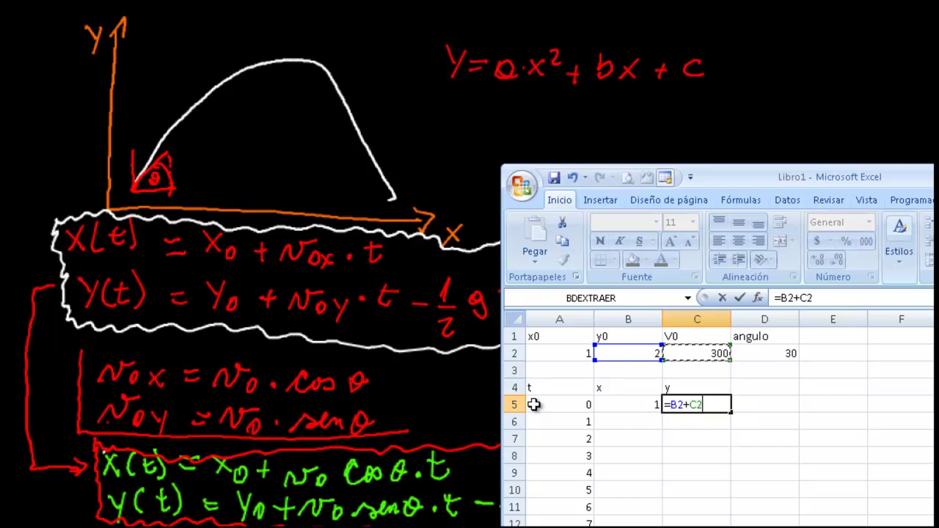
Extend the C5 formula with *seno(D2)*A5, multiplying V0 by the sine of the angle and the first time value
type("*seni")
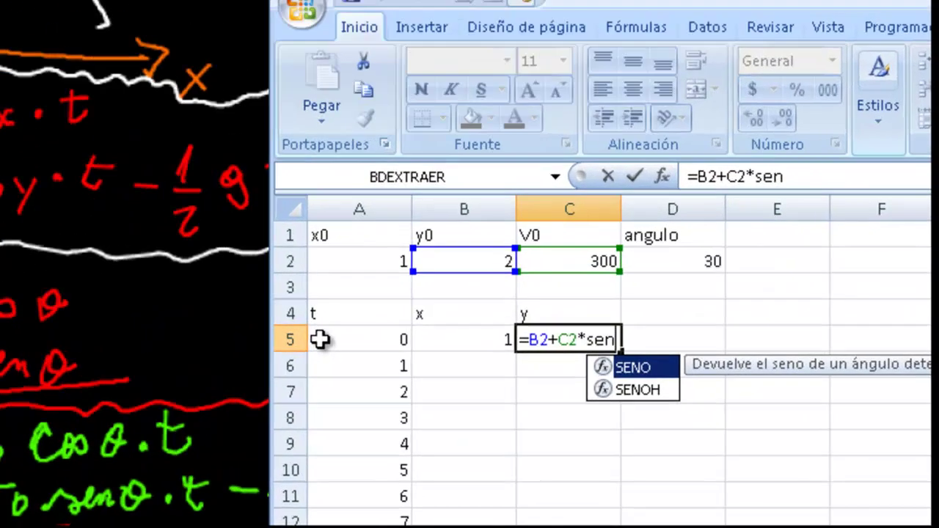
key("BackSpace")
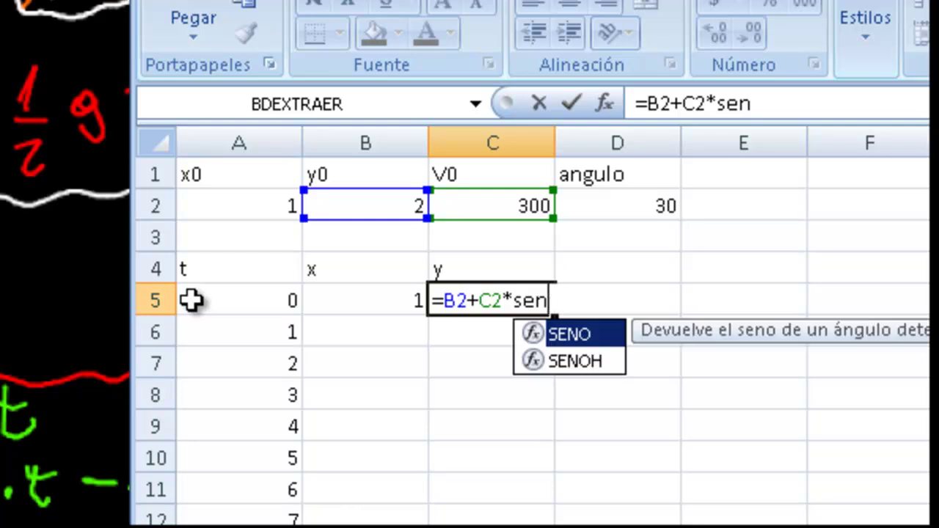
type("o(")
key("Up")
key("Up")
key("Up")
key("Right")
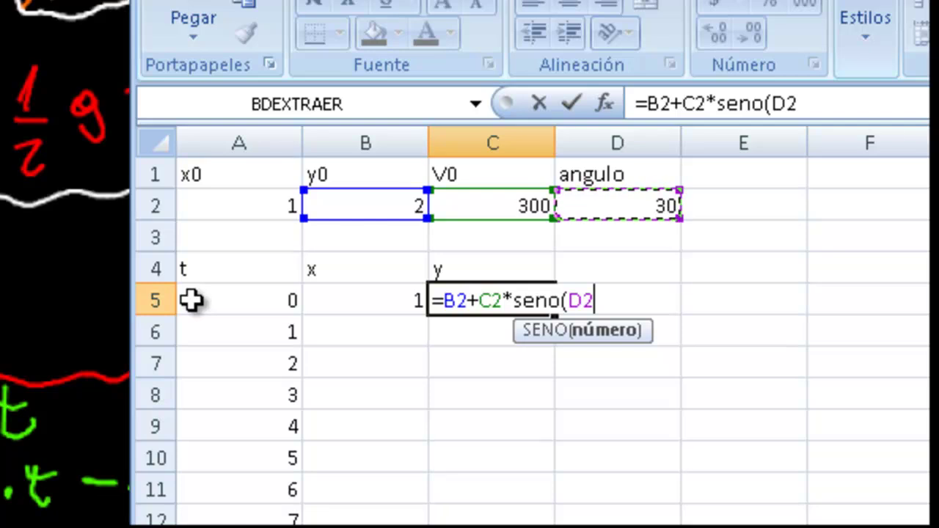
type(")")
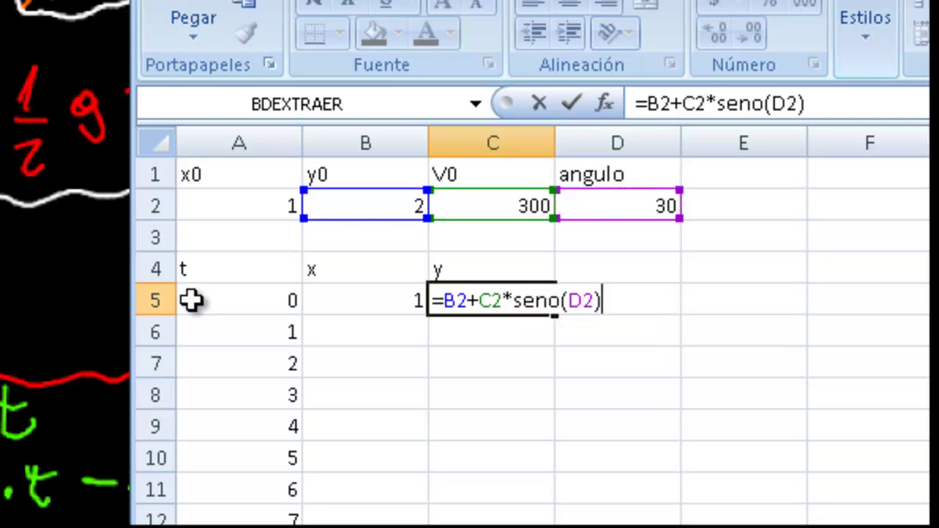
type("*t")
key("BackSpace")
left_click(217, 305)
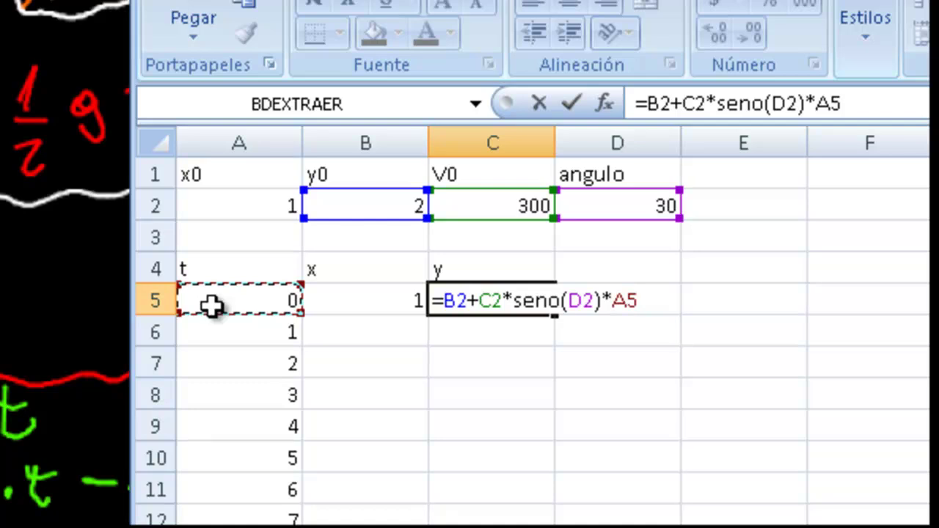
Complete the C5 formula with the gravity term -0,5*9.8*A5^2, enter it and accept the proposed formula correction
type("-")
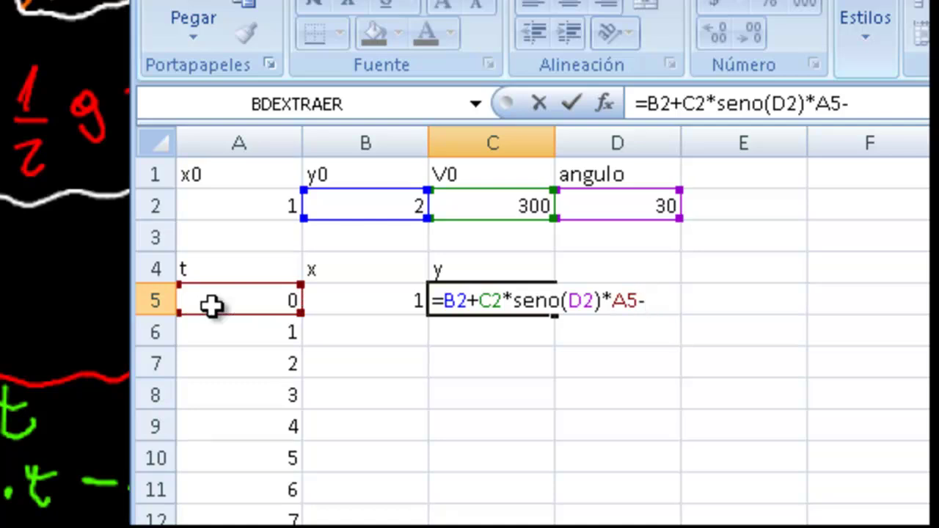
type("0,5*")
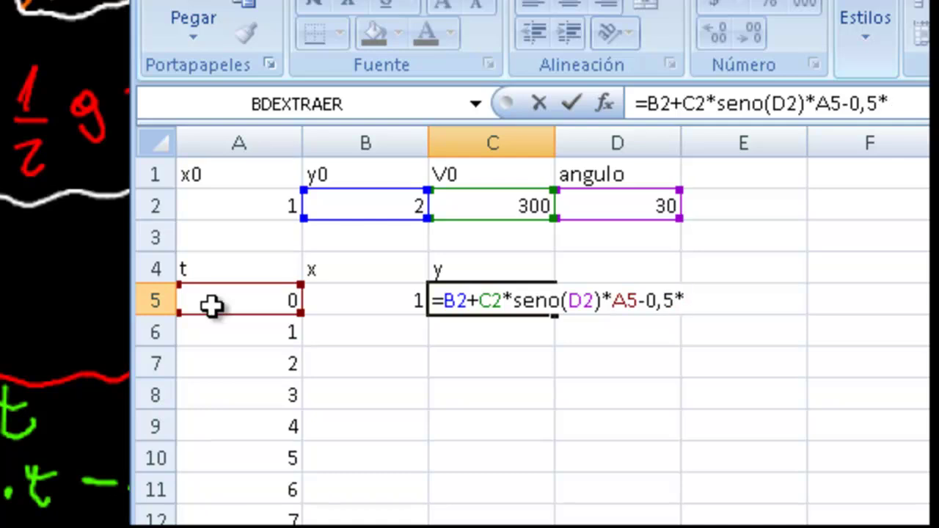
type("9.8")
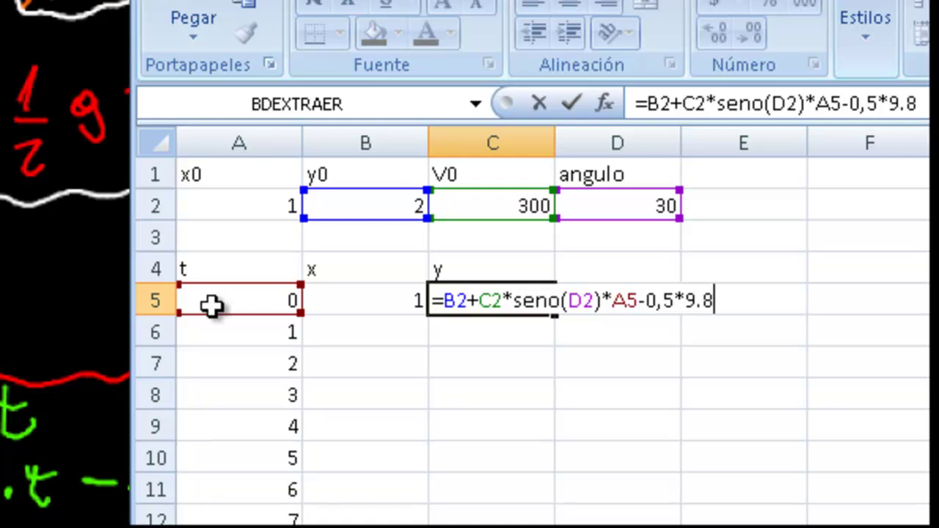
type("*")
left_click(212, 306)
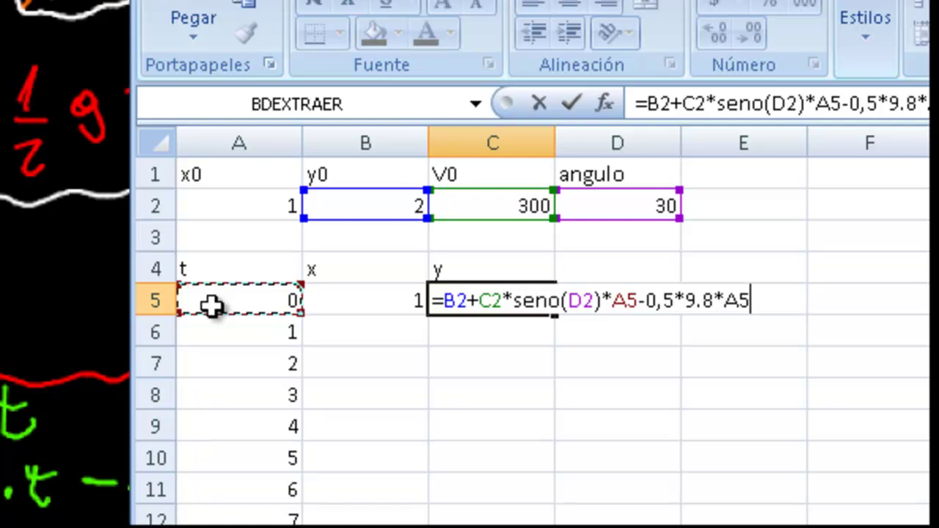
type("^2")
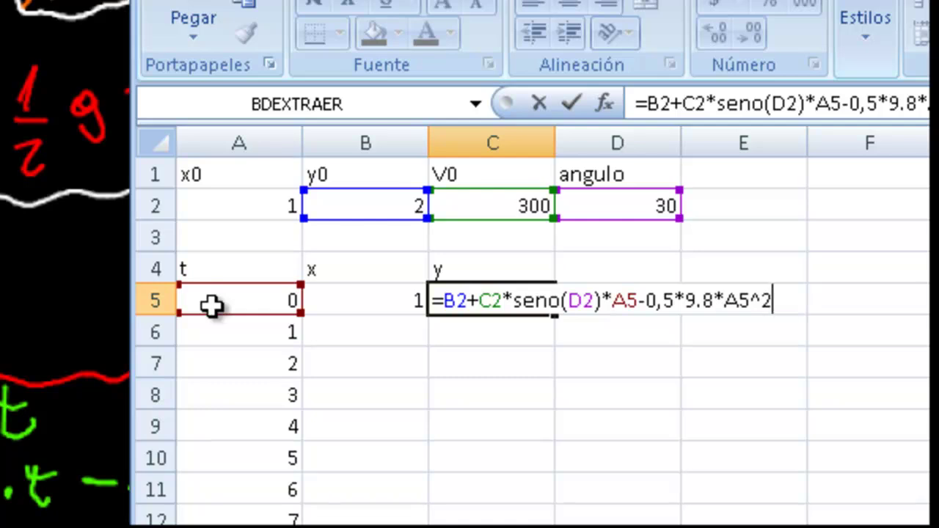
key("Return")
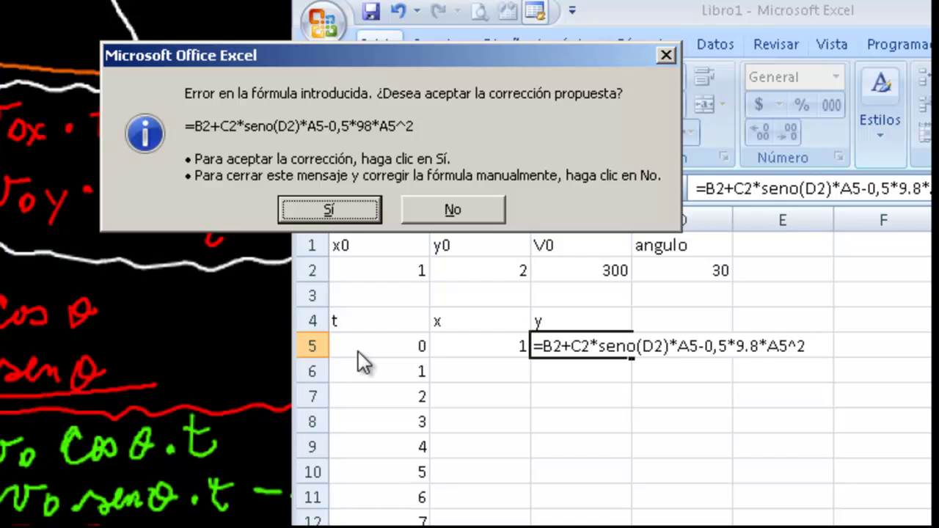
key("Return")
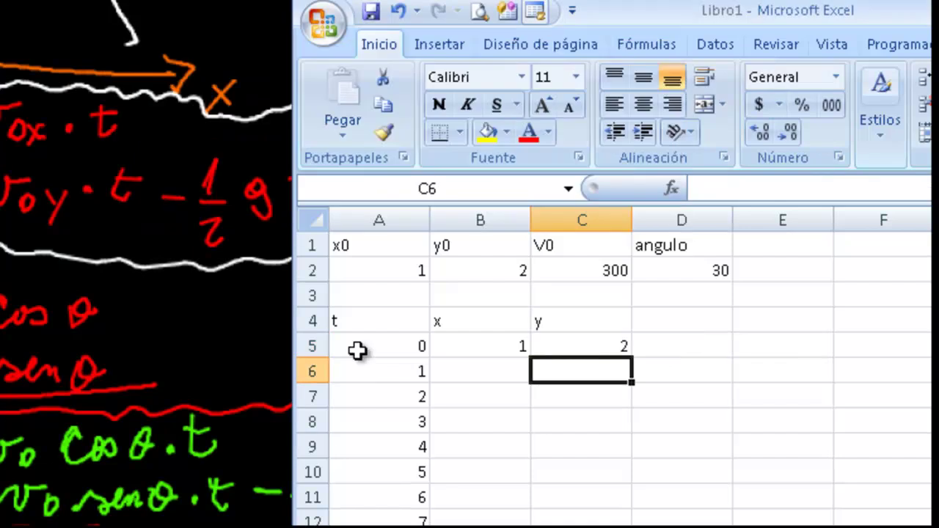
Correct the gravity constant in the C5 formula to 9,8 with a decimal comma
key("Up")
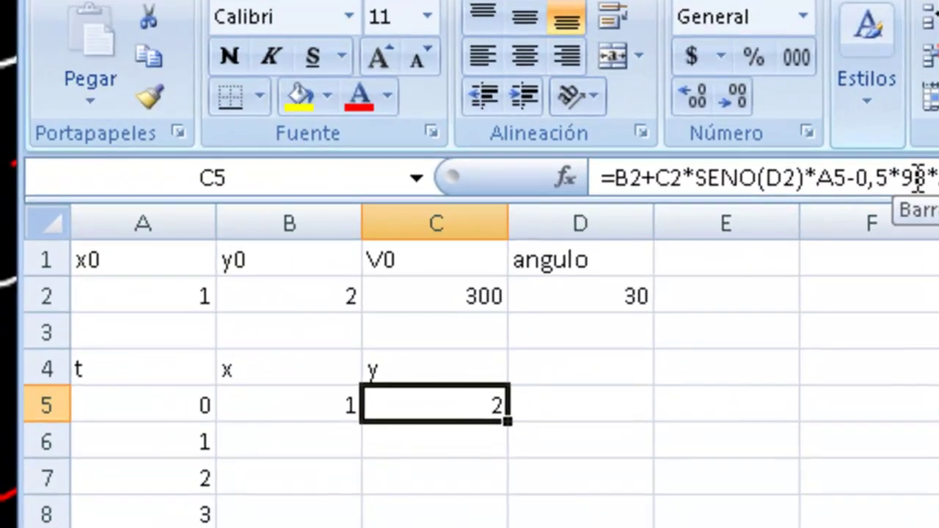
left_click(922, 189)
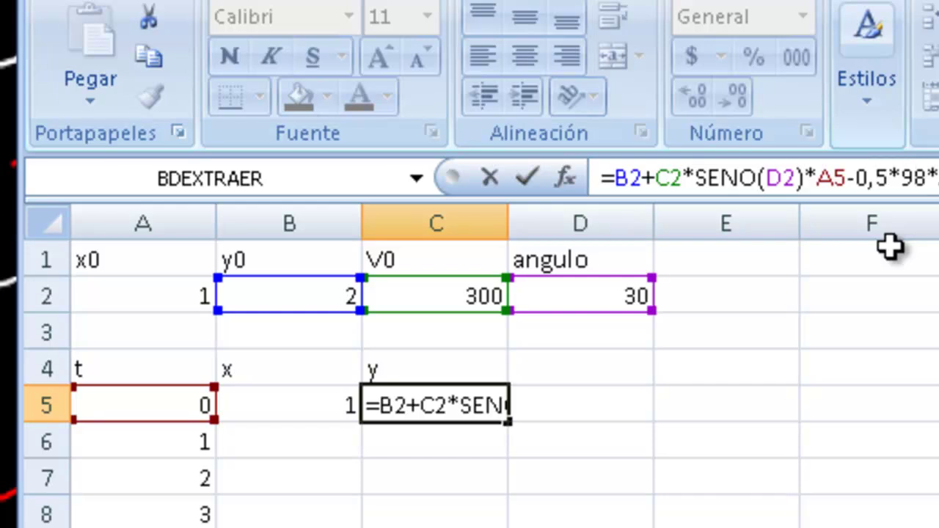
type(",")
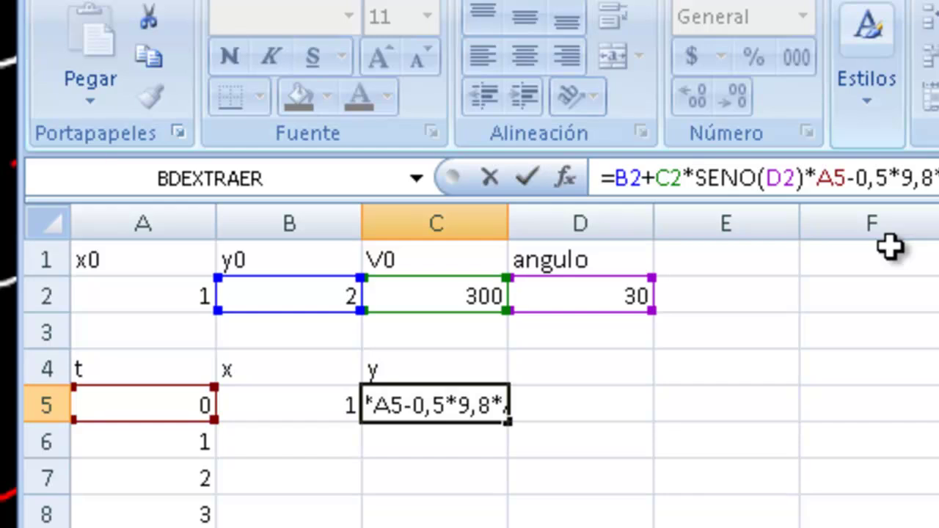
key("Return")
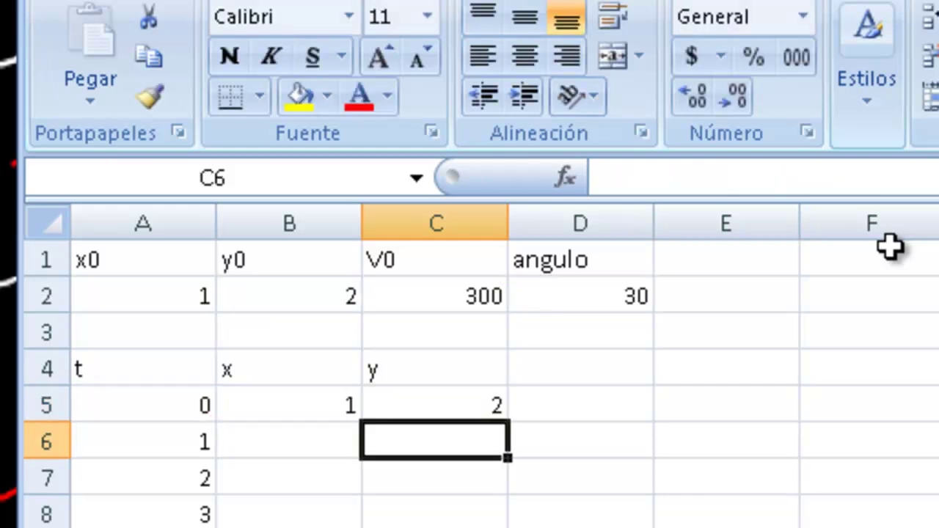
Enter the test angles 0, 30, 45, 60 and 90 down cells E5 to E9
key("Up")
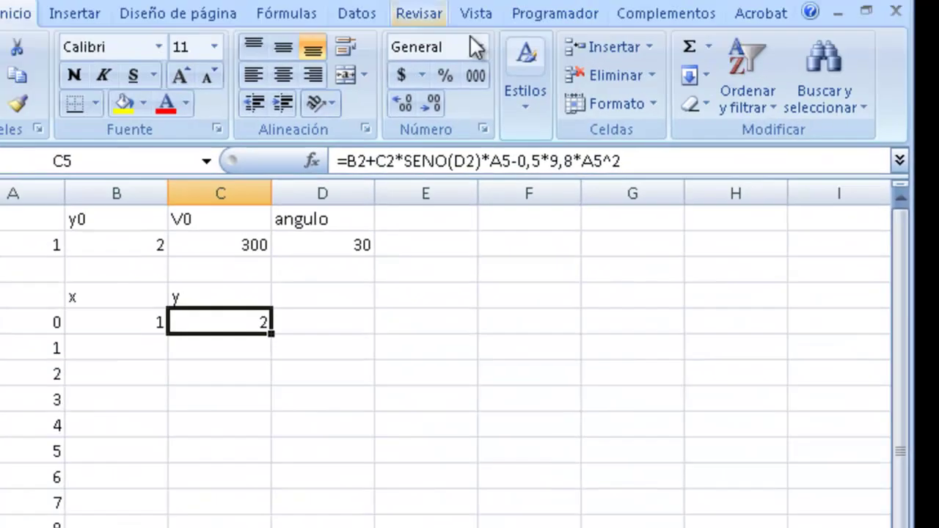
key("Right")
key("Right")
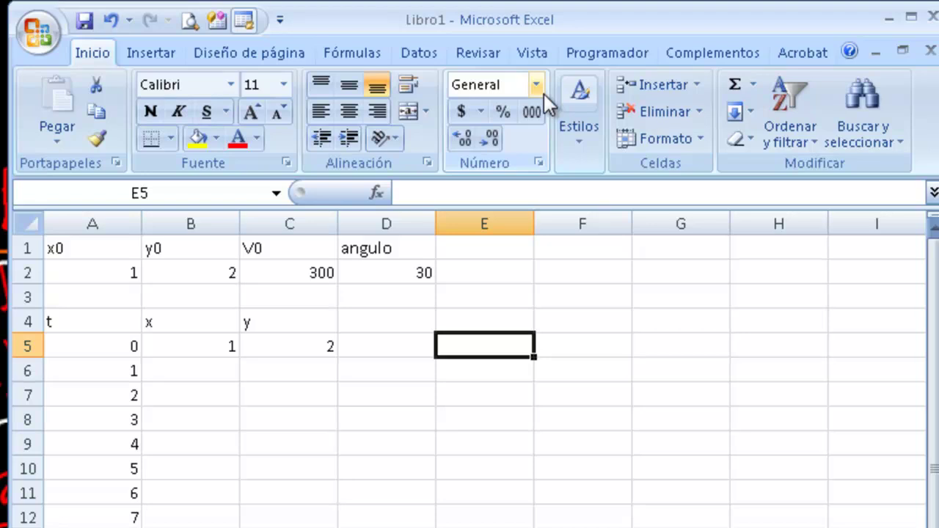
type("0")
key("Return")
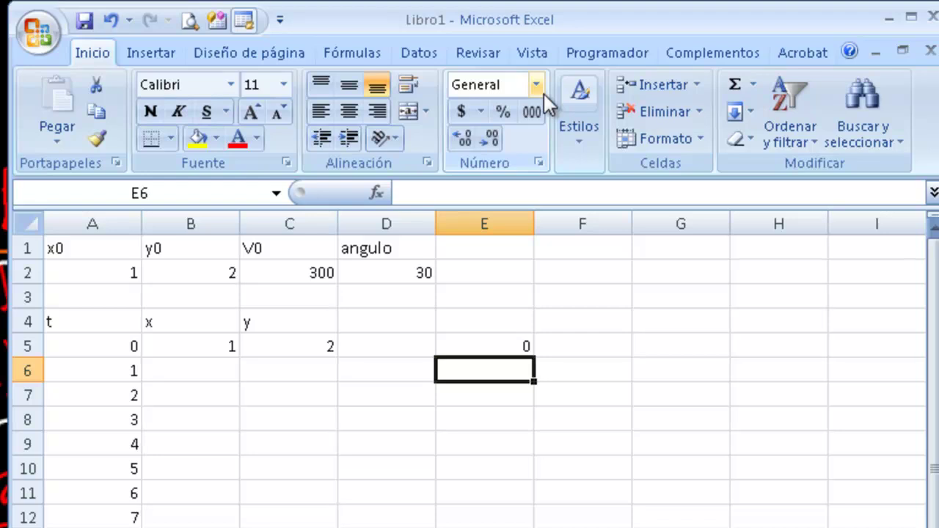
type("30")
key("Return")
type("4")
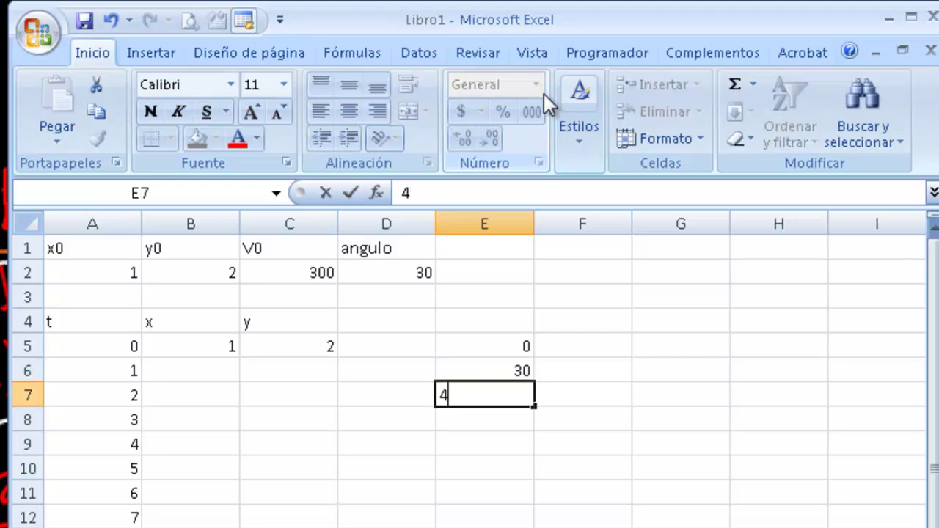
type("5")
key("Return")
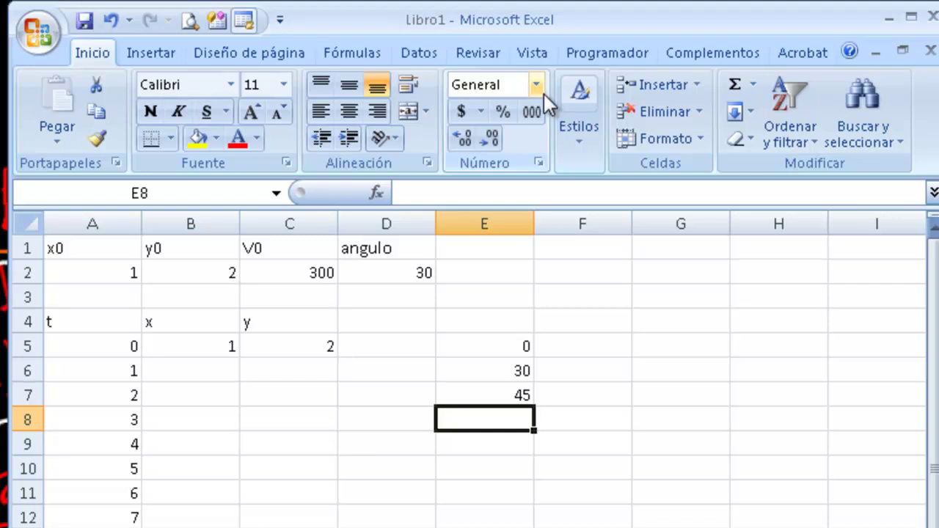
type("60")
key("Return")
type("90")
key("Return")
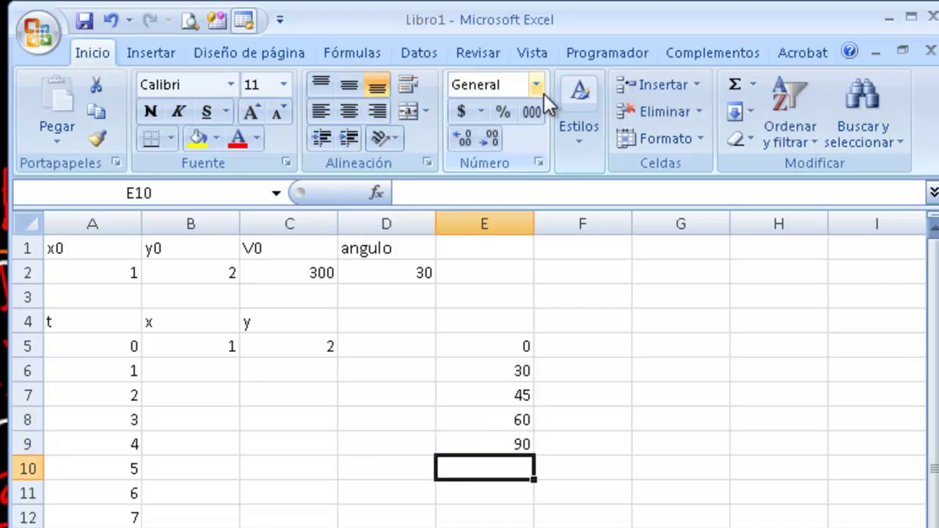
Label the columns beside the test angles cos in cell F4 and seno in cell G4
key("Up")
key("Right")
key("Right")
key("Left")
key("Up")
key("Up")
key("Up")
key("Up")
key("Up")
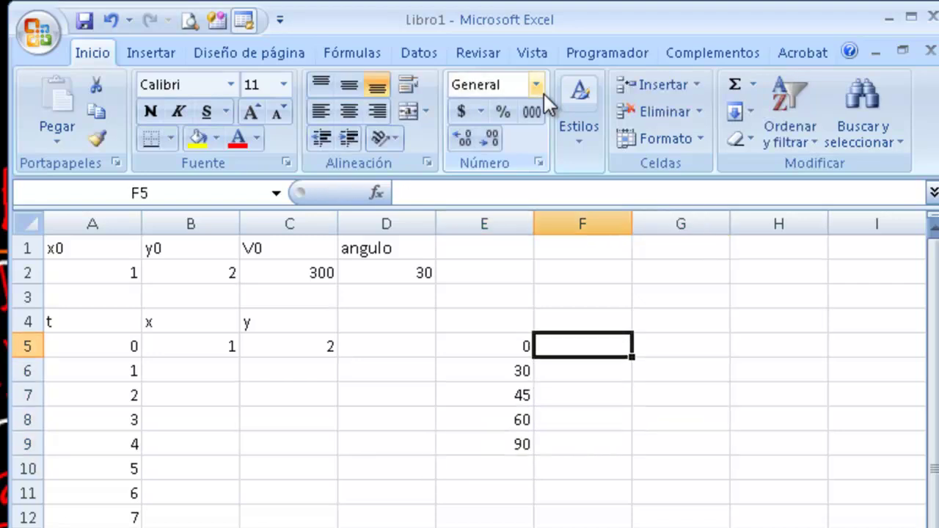
type("cos")
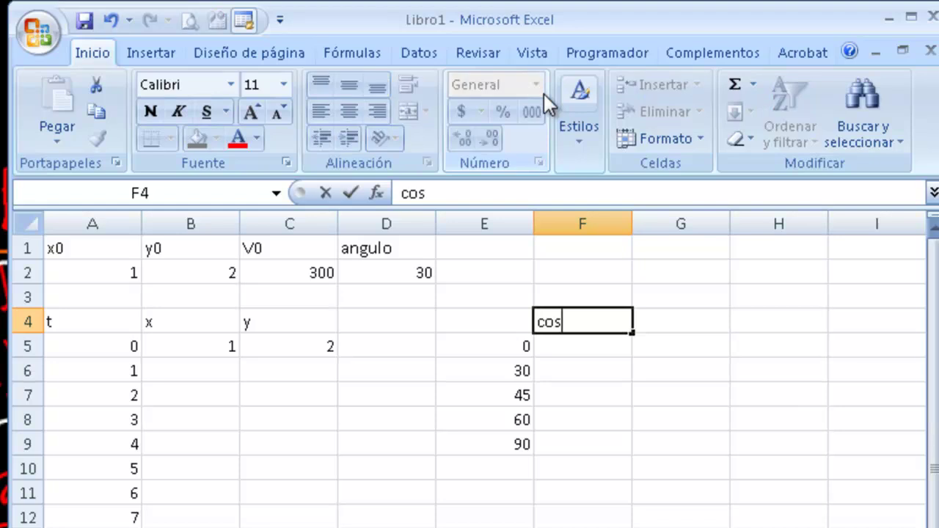
key("Tab")
type("seno")
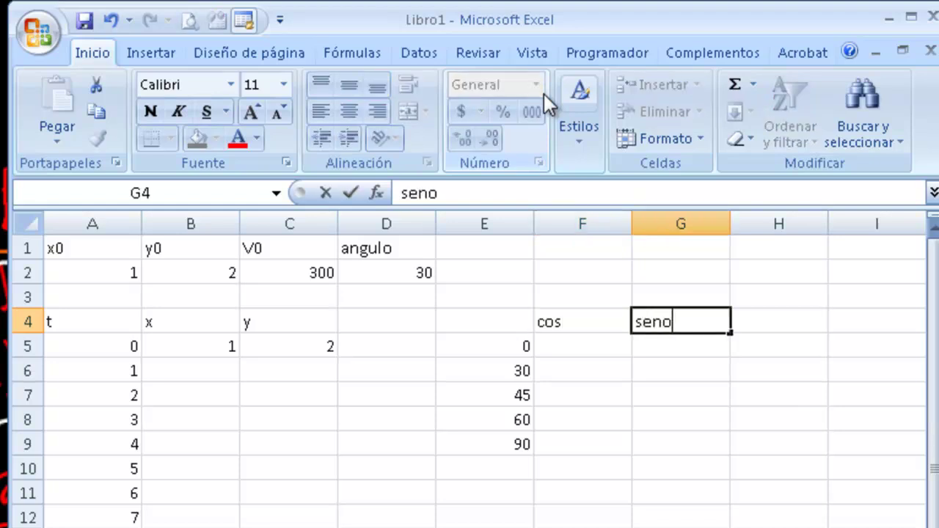
key("Return")
Enter =cos(E5) in F5 to calculate the cosine of the first test angle
key("Left")
type("=cos")
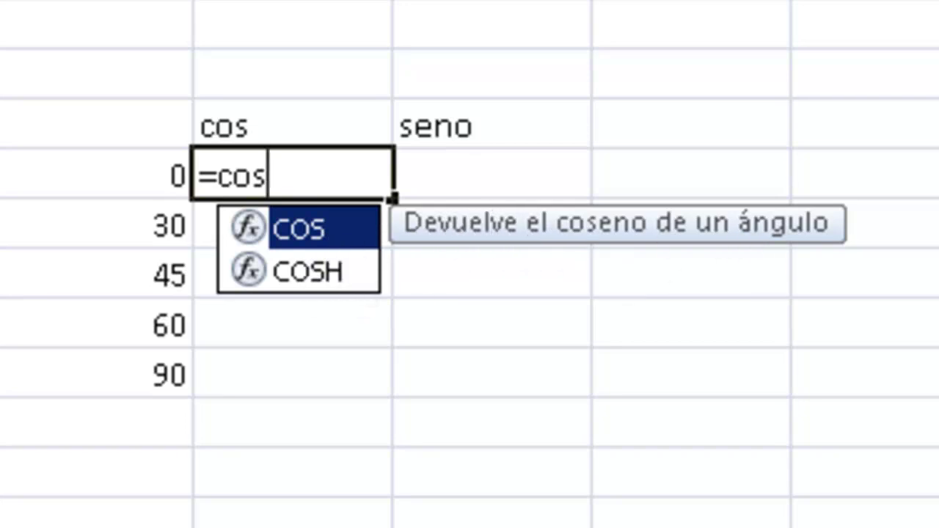
key("Down")
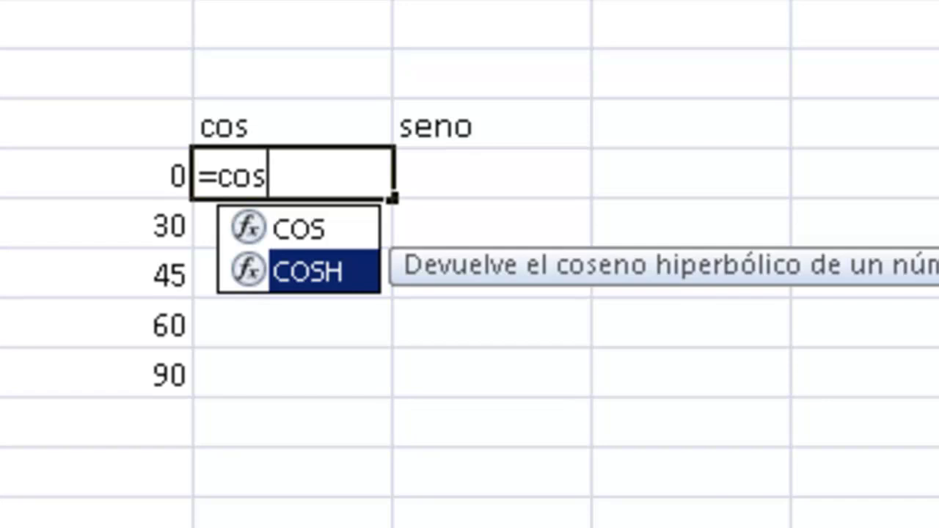
key("Up")
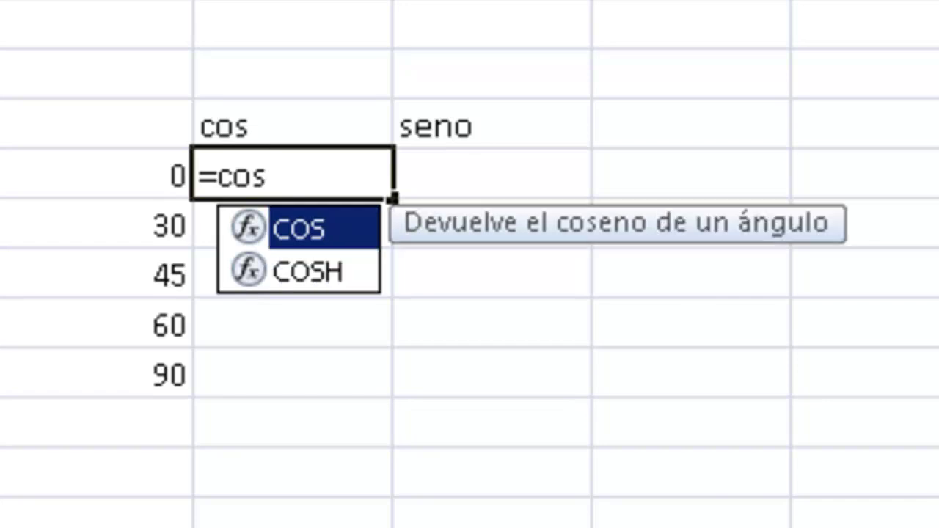
type("(")
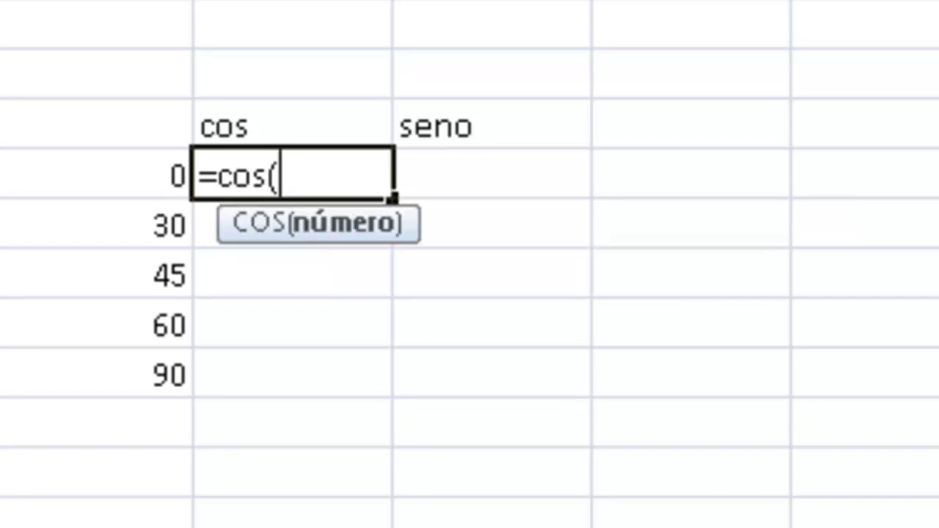
key("Left")
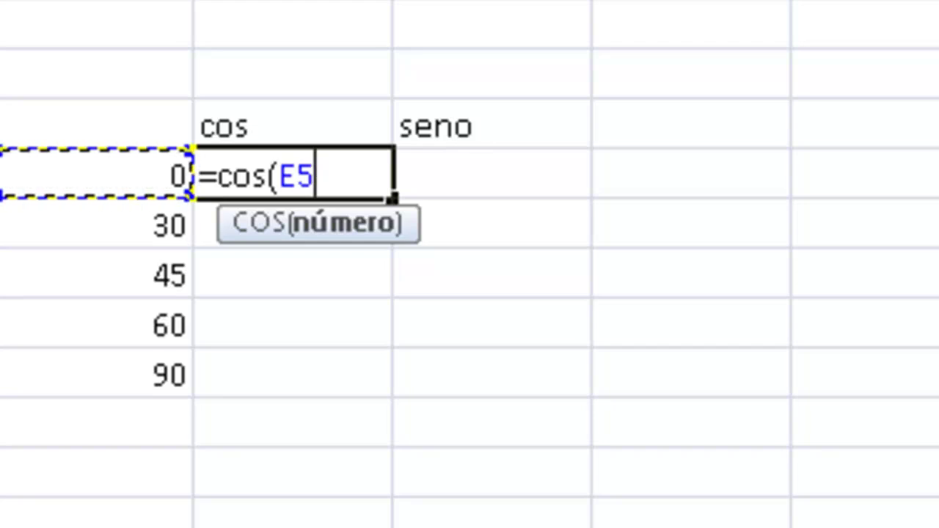
key("Return")
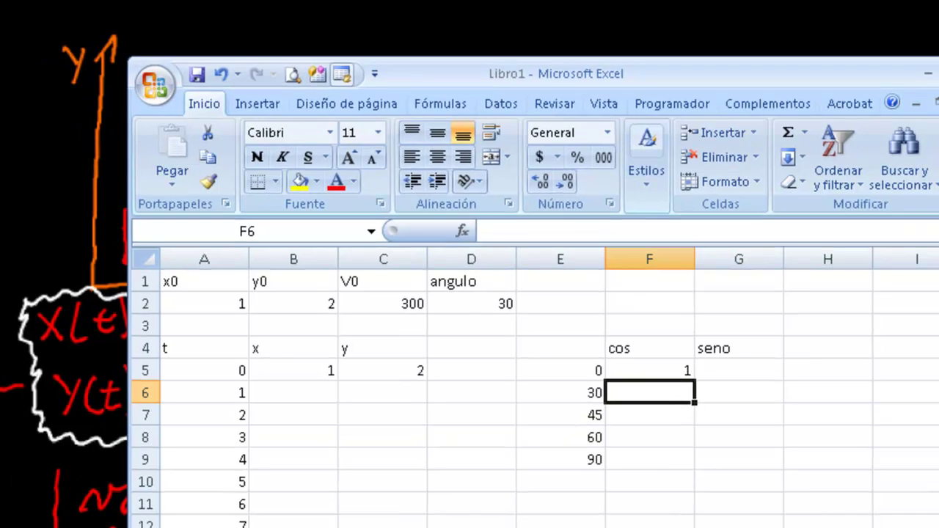
Enter =seno(E5) in G5 to calculate the sine of the first test angle
key("Up")
key("Right")
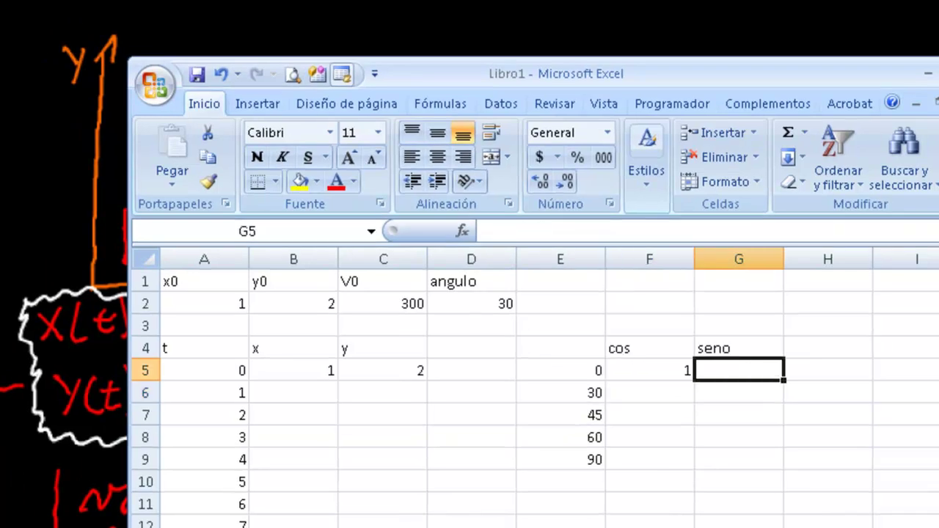
type("=sen")
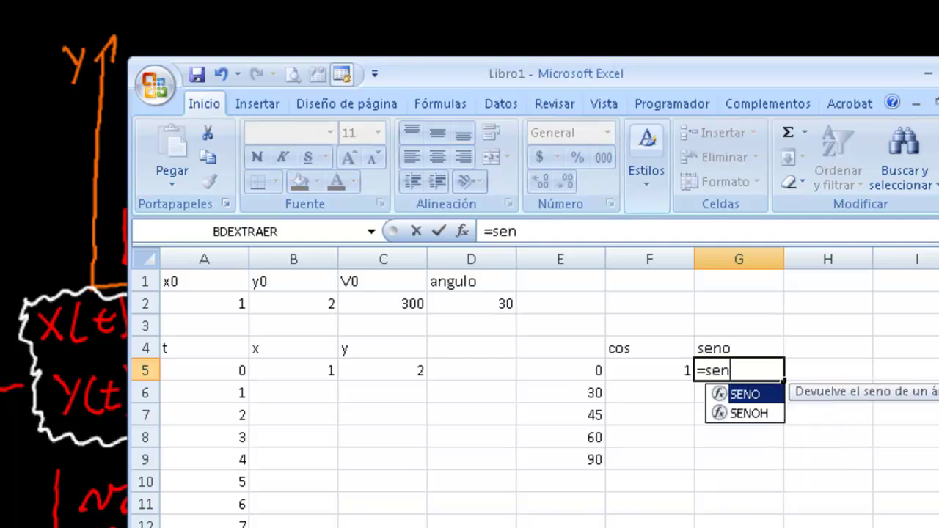
type("o(")
key("Left")
key("Left")
key("Return")
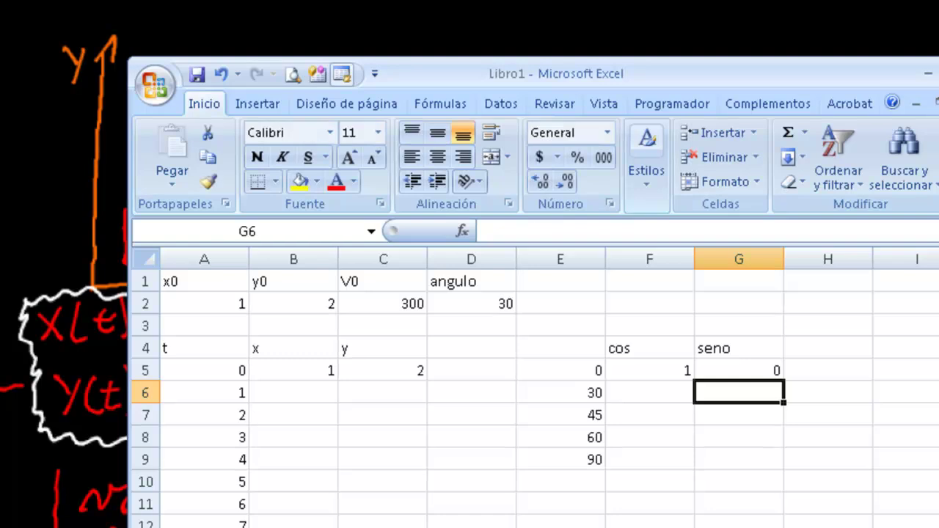
Fill the cosine formula from F5 down to F9 for the remaining test angles
key("Left")
key("Up")
key("shift+Down")
key("shift+Down")
key("shift+Down")
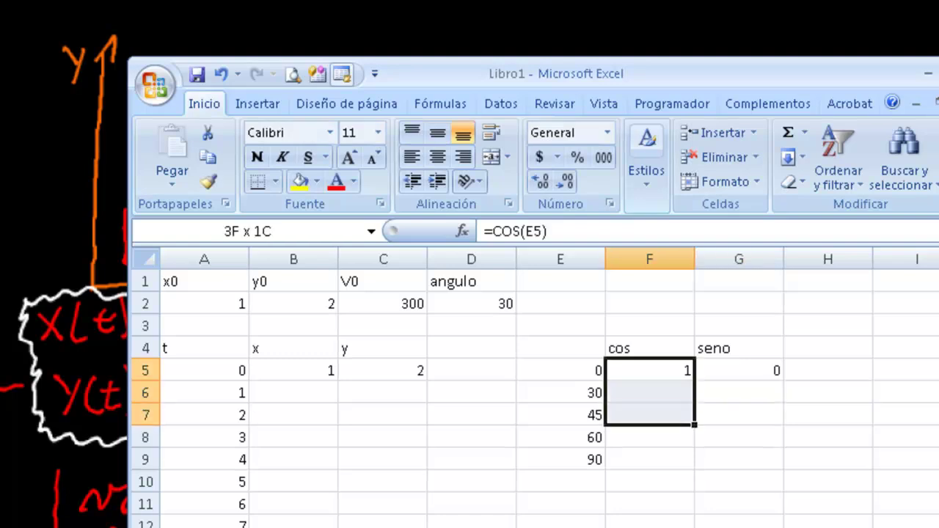
key("shift+Down")
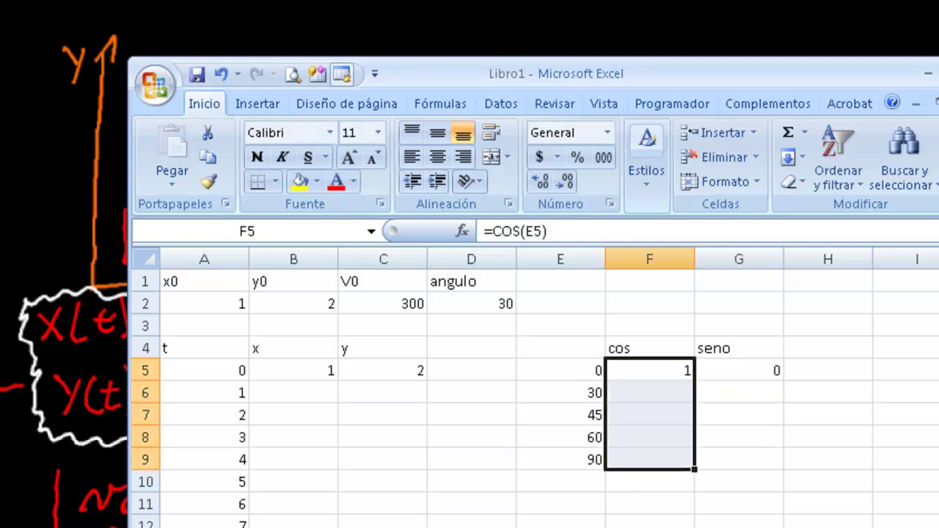
key("ctrl+j")
Fill the sine formula from G5 down to G9 for the remaining test angles
key("Right")
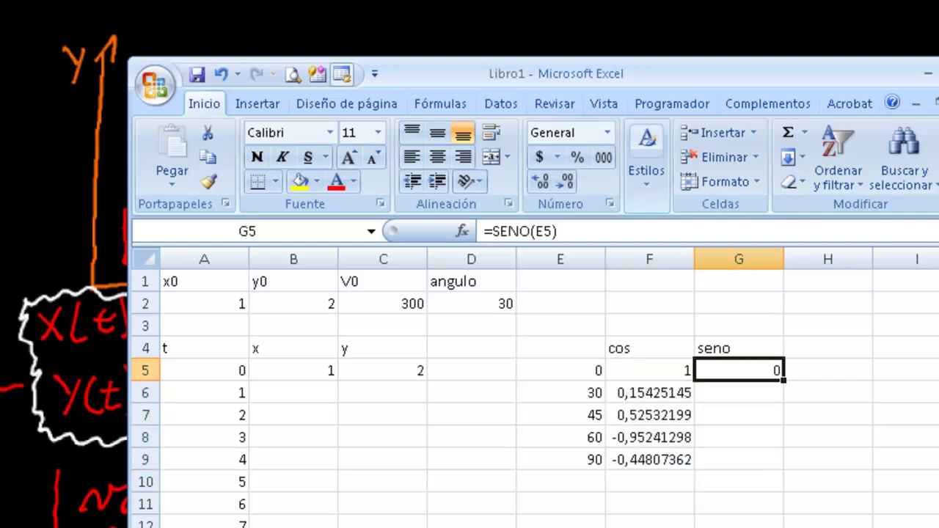
key("shift+Down")
key("shift+Down")
key("shift+Down")
key("shift+Down")
key("shift+Down")
key("shift+Up")
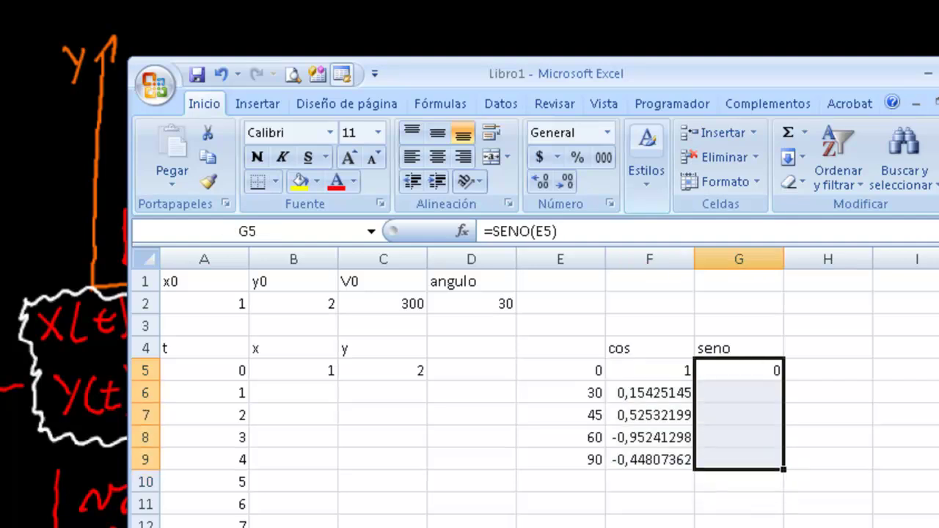
key("ctrl+j")
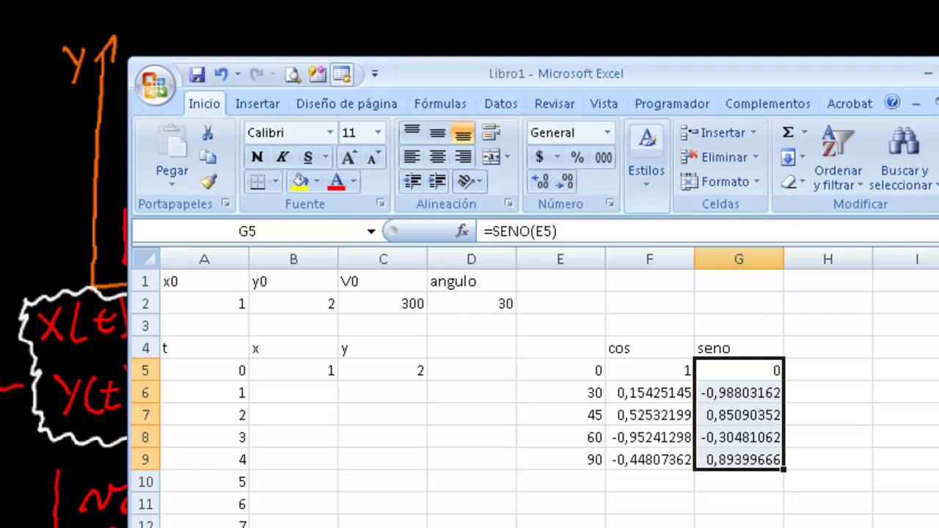
Examine the cosine results in F5 to F9 row by row against their angles in column E
key("Left")
key("Down")
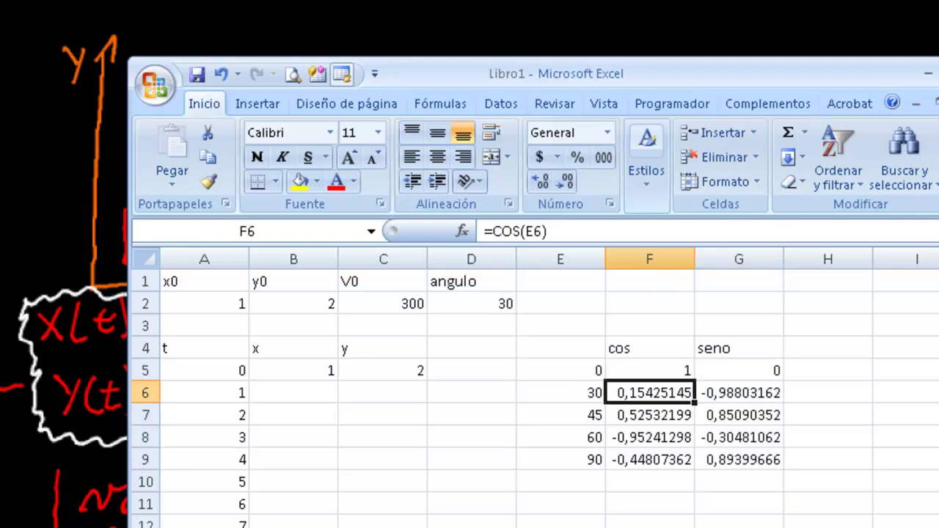
key("Down")
key("Down")
key("Down")
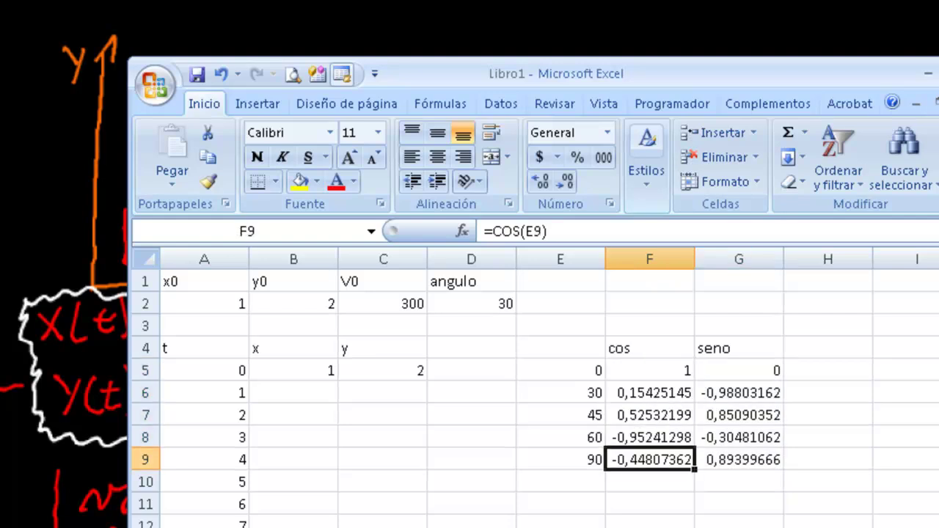
key("Up")
key("Up")
key("Up")
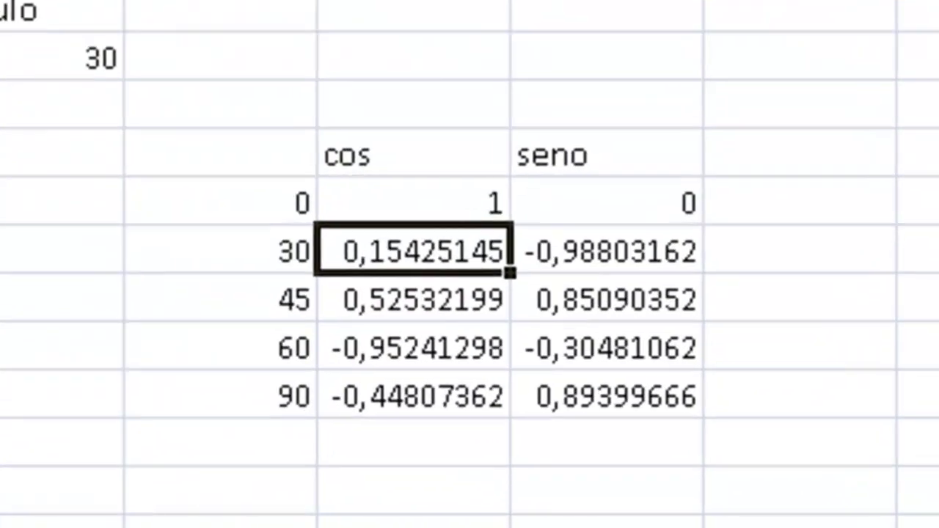
key("Left")
key("Right")
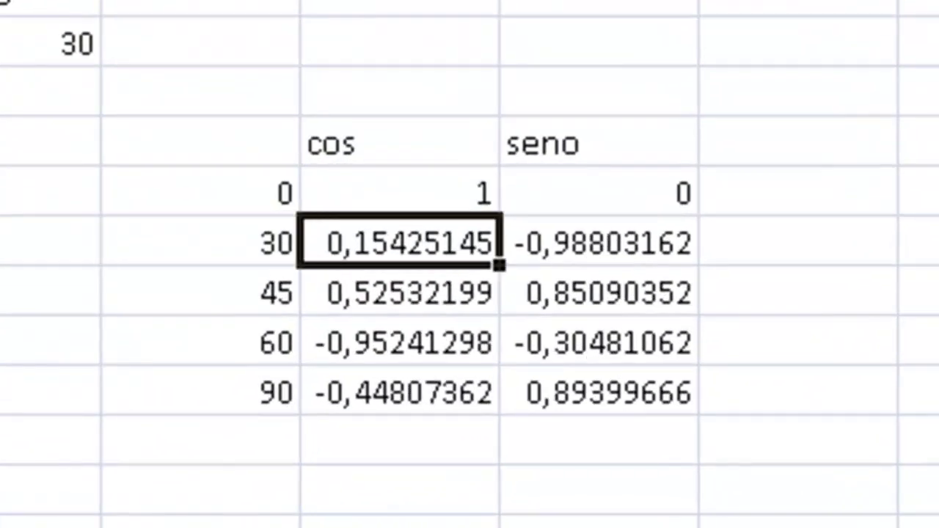
key("Down")
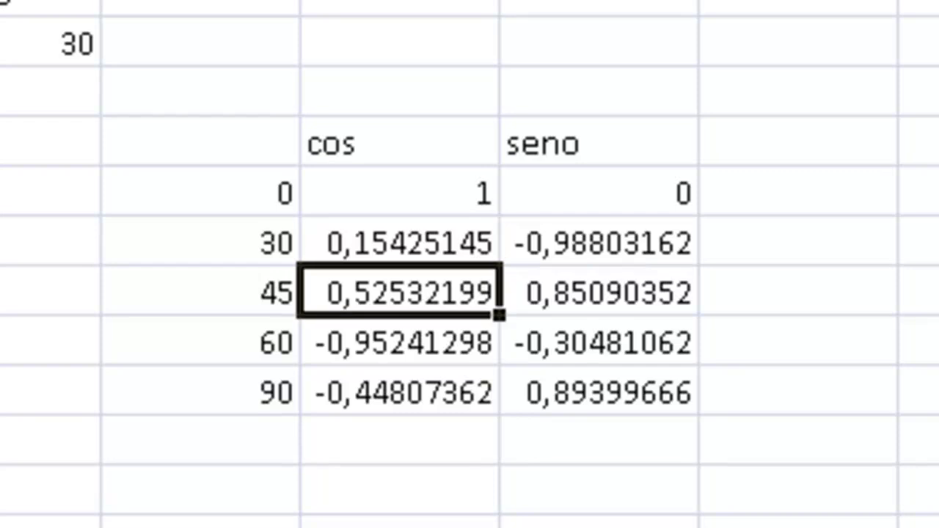
key("Down")
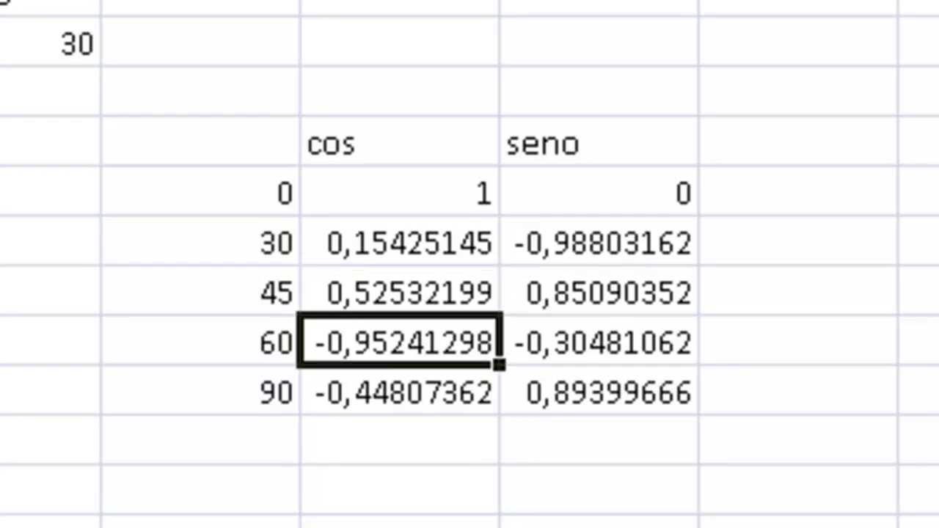
key("Down")
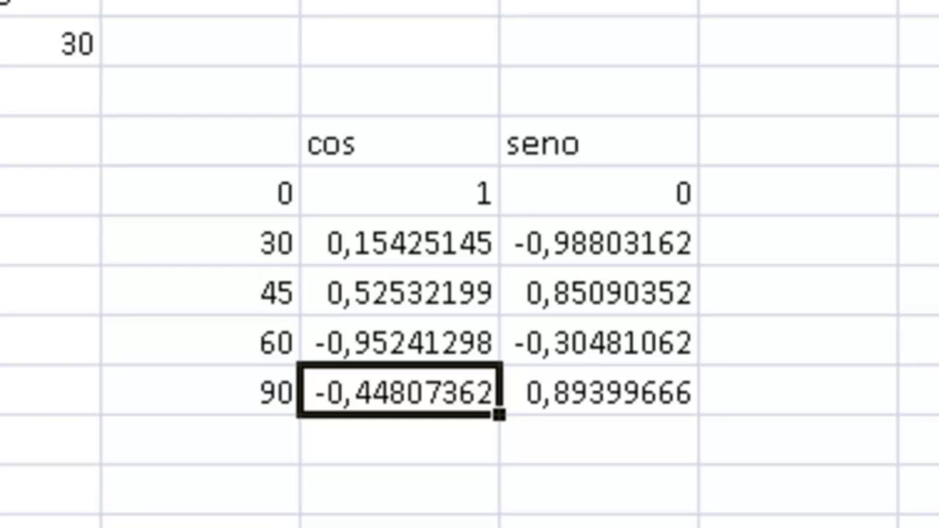
key("Left")
key("Right")
key("Left")
key("Right")
key("Up")
key("Up")
key("Up")
key("Up")
Examine the sine results in G5 to G9 and compare them with the angles and cosines beside them
key("Right")
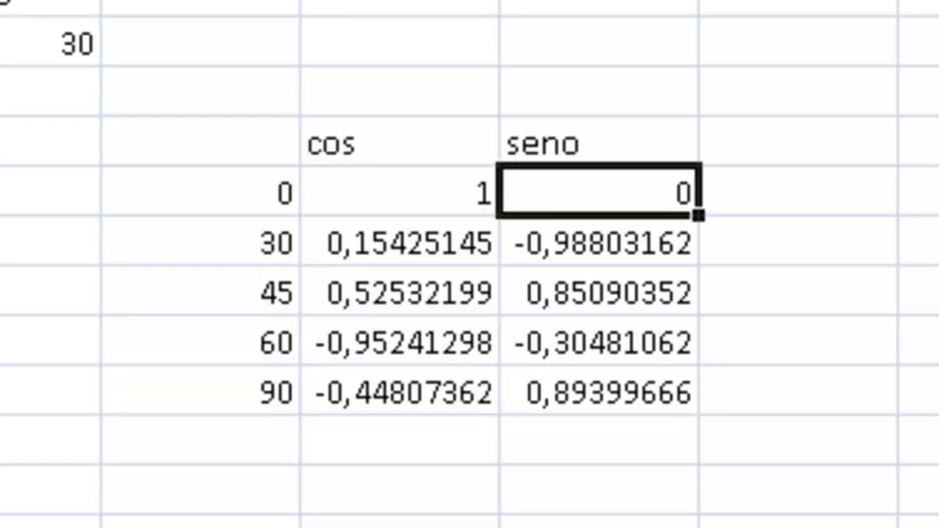
key("shift+Down")
key("shift+Down")
key("shift+Down")
key("shift+Down")
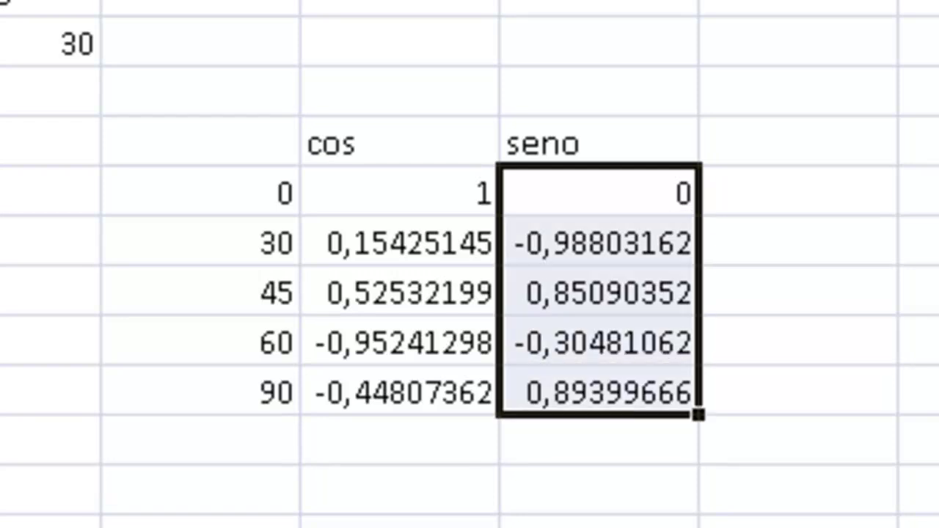
key("Left")
key("Left")
key("Right")
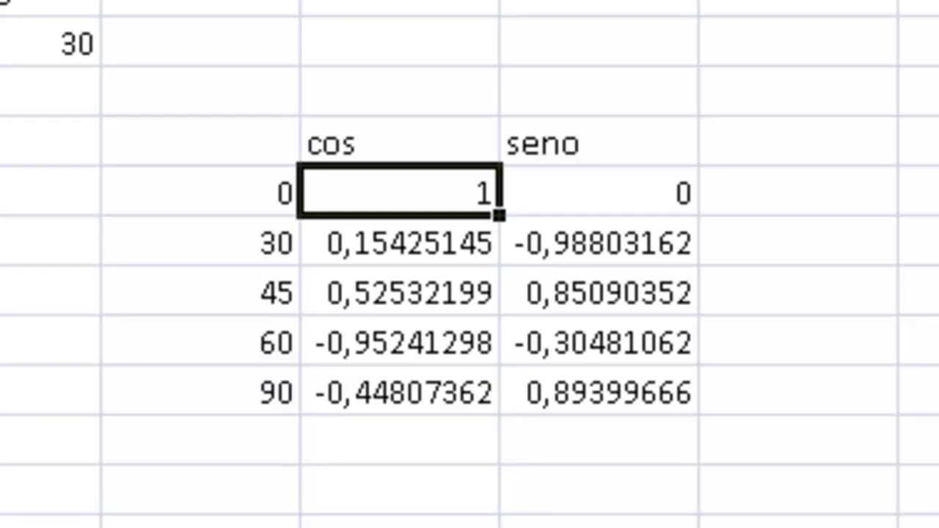
key("Down")
key("Down")
key("Up")
key("Left")
Enter a RADIANES formula in H6 that converts the angle in E6 to radians
key("Right")
key("Right")
key("Right")
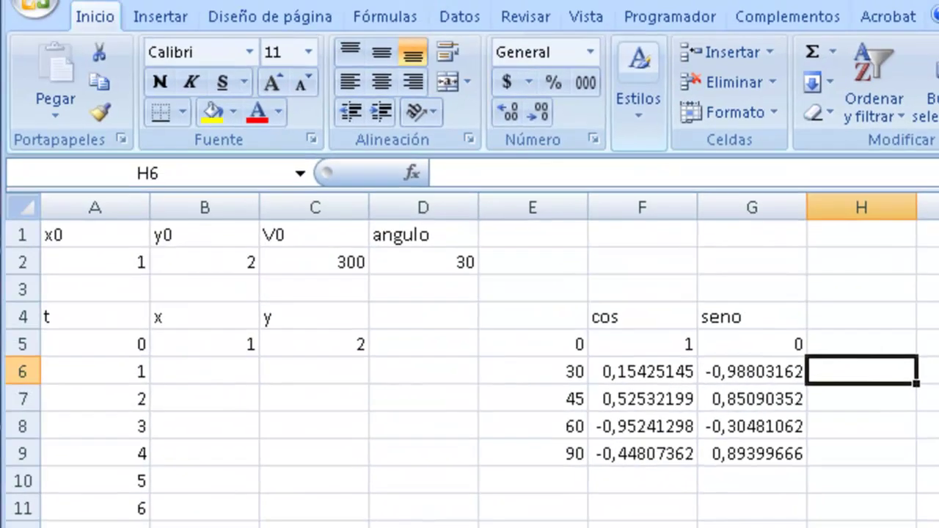
type("=ra")
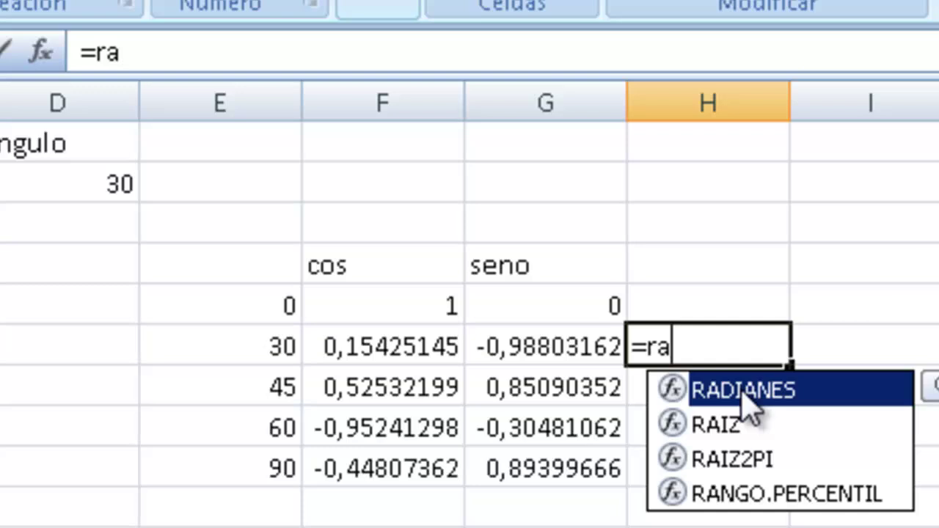
double_click(876, 400)
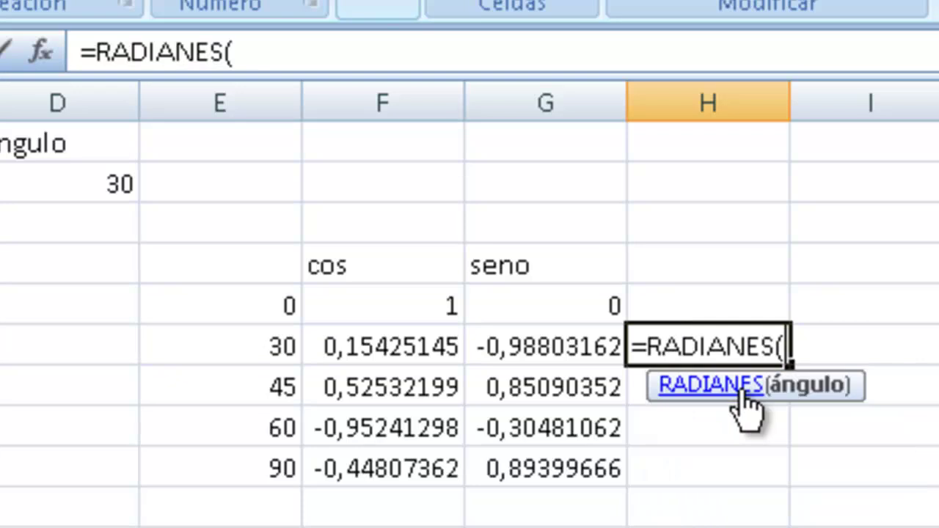
left_click(262, 350)
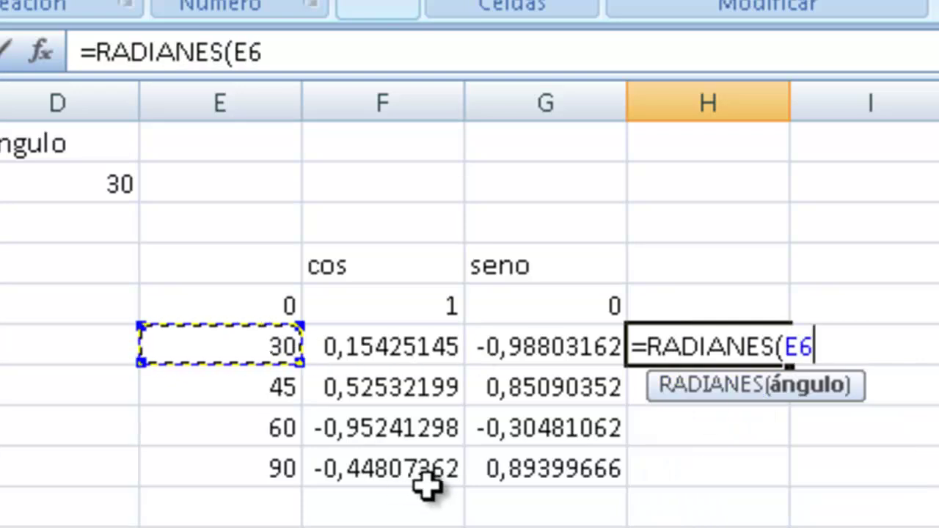
key("Return")
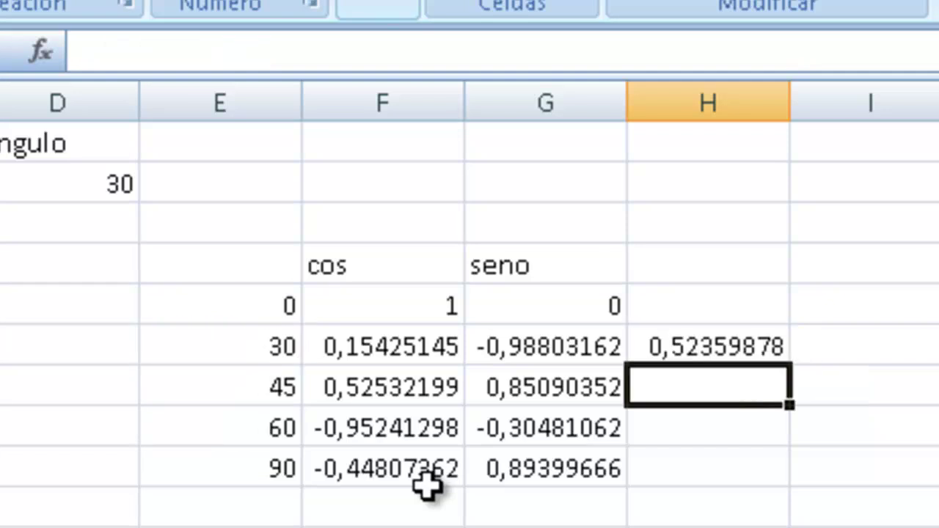
Fill the radians conversion from H6 down to H9
key("Up")
key("shift+Down")
key("shift+Down")
key("shift+Down")
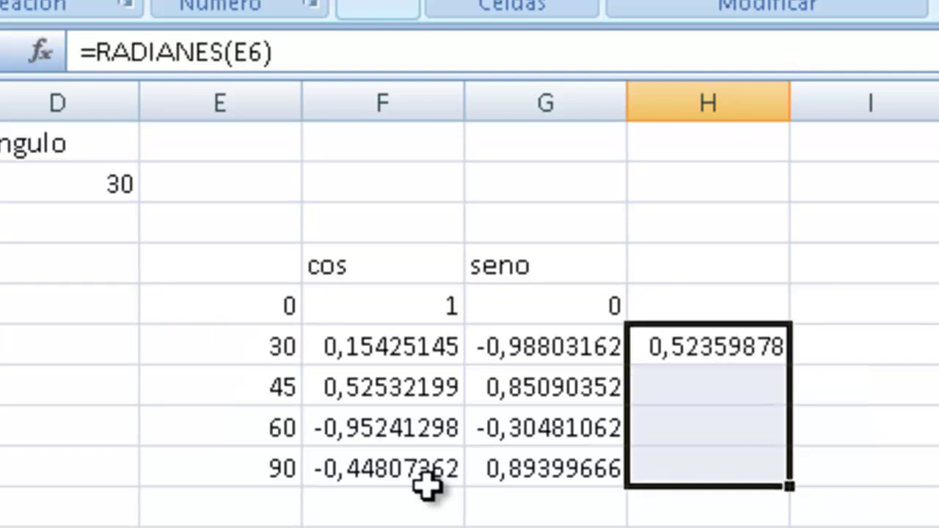
key("ctrl+j")
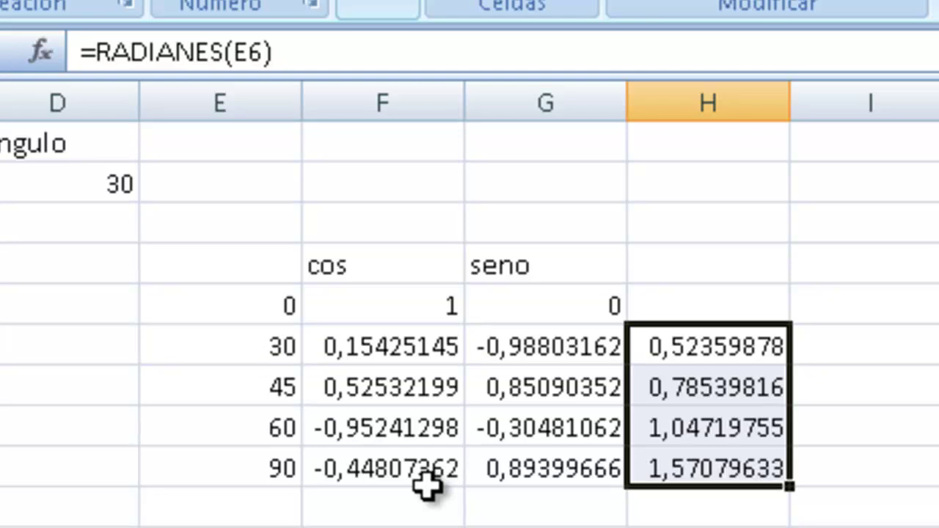
Review the cosine, sine and radians formulas for the 30-degree angle in cells F6, G6 and H6
key("Left")
key("Left")
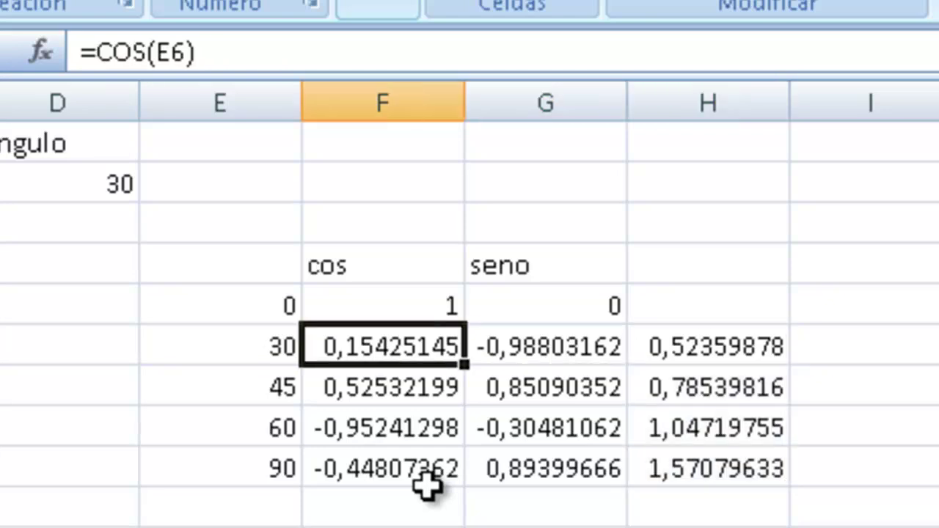
key("Right")
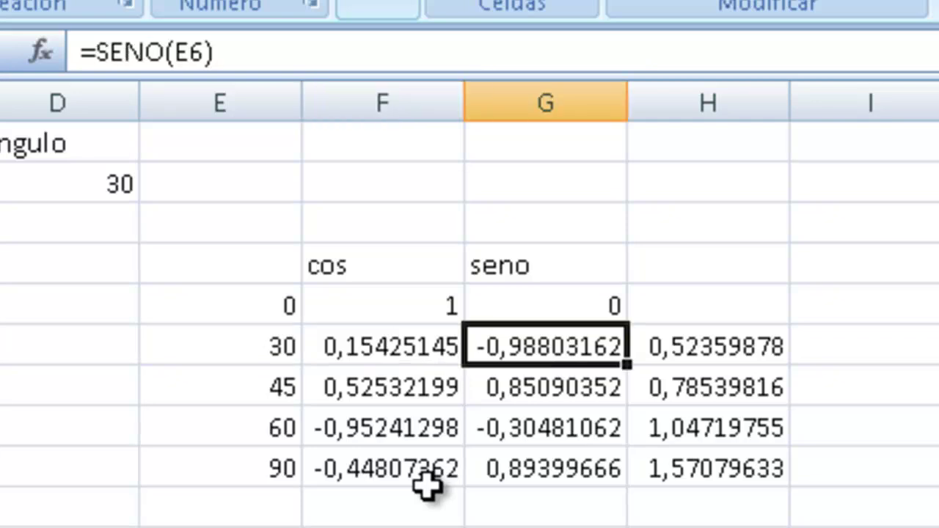
key("Right")
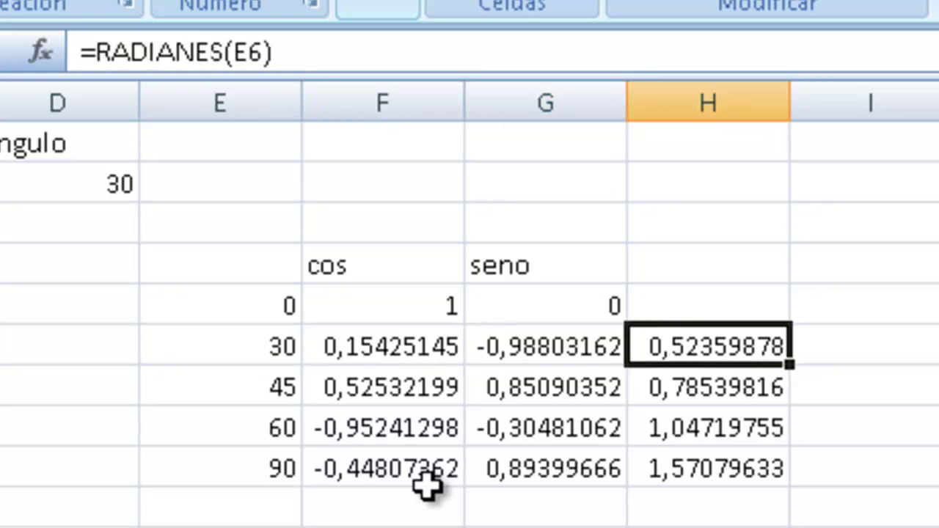
key("Left")
key("Left")
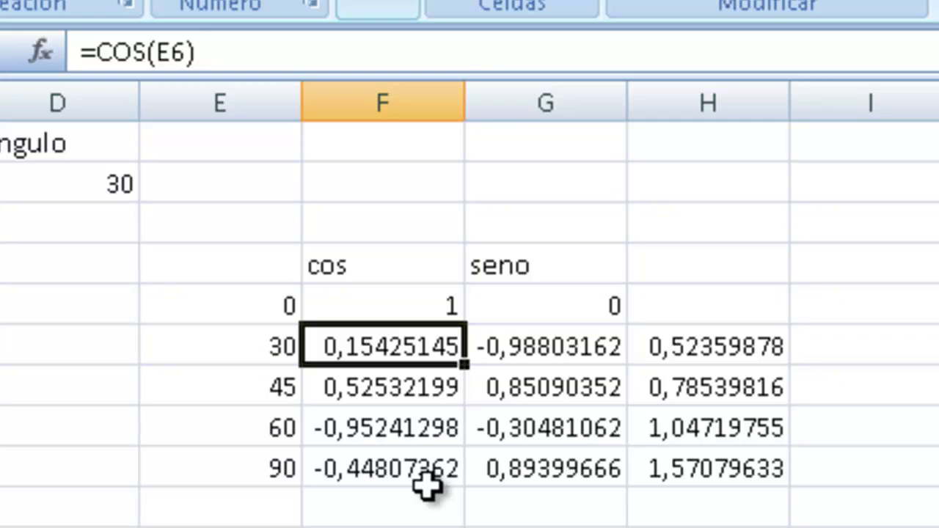
Enter a COS formula in I6 that takes the radian angle in H6
key("Right")
key("Right")
key("Right")
type("=c")
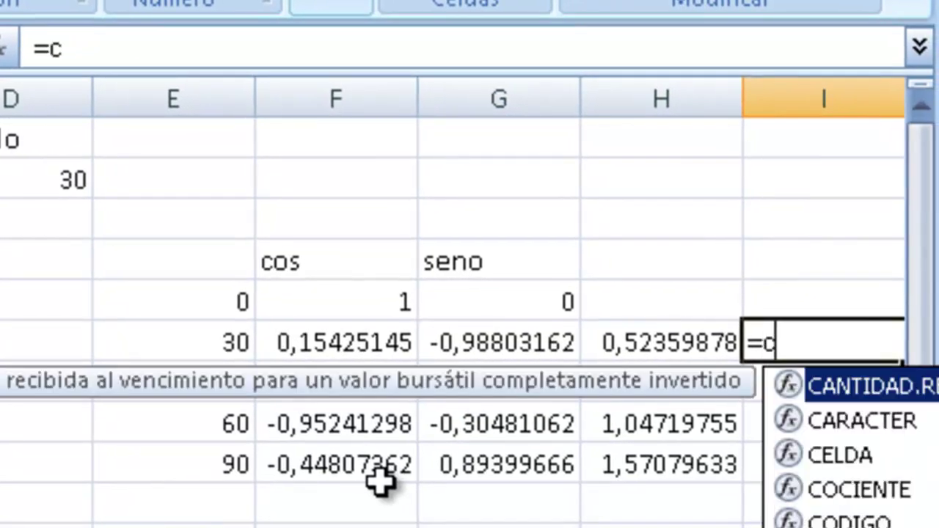
type("os(")
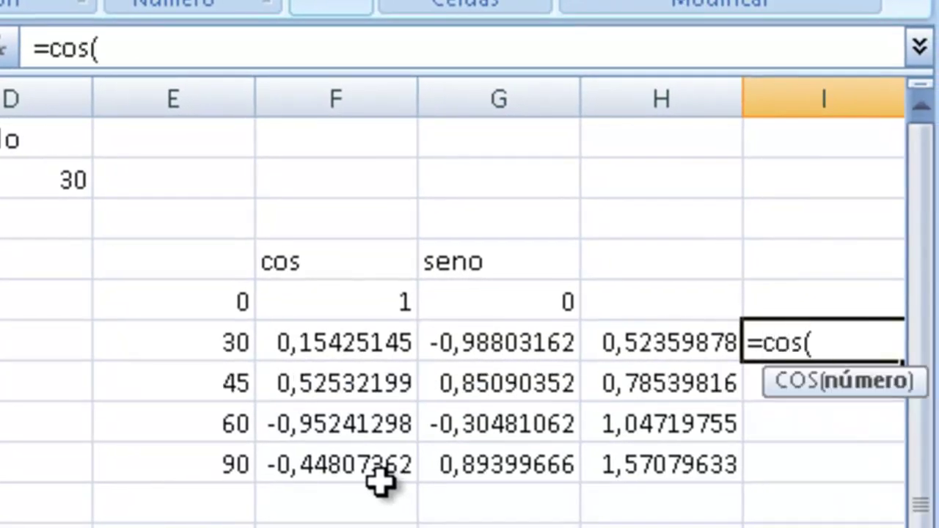
key("Left")
key("Return")
Fill the cosine formula from I6 down to I9
key("Up")
key("shift+Down")
key("shift+Down")
key("shift+Down")
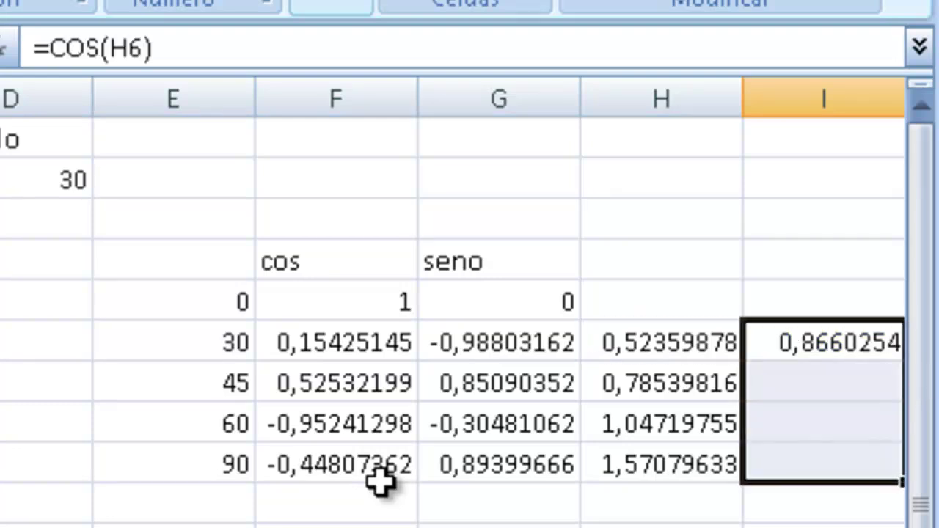
key("ctrl+j")
key("Right")
key("Right")
key("Left")
key("Left")
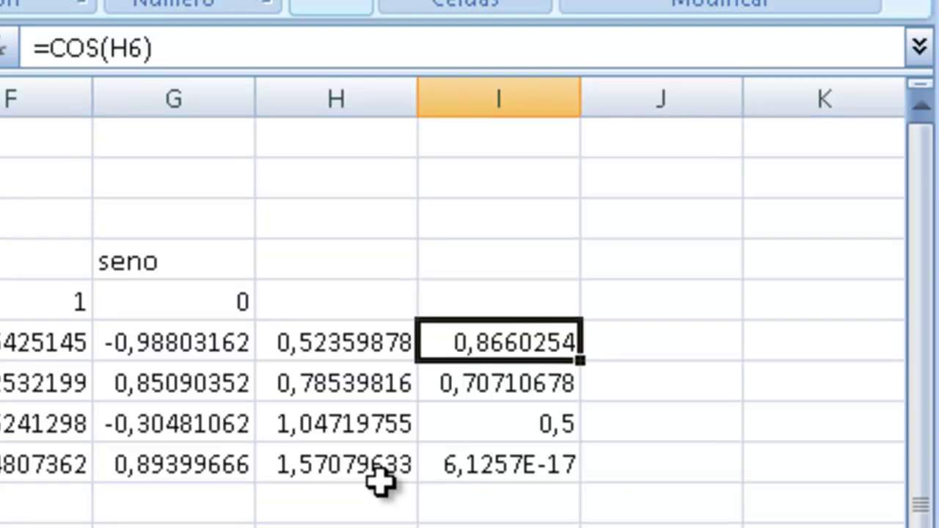
Copy the cosine formula from I6 into I5 for the 0-degree angle
key("ctrl+c")
key("Up")
key("Return")
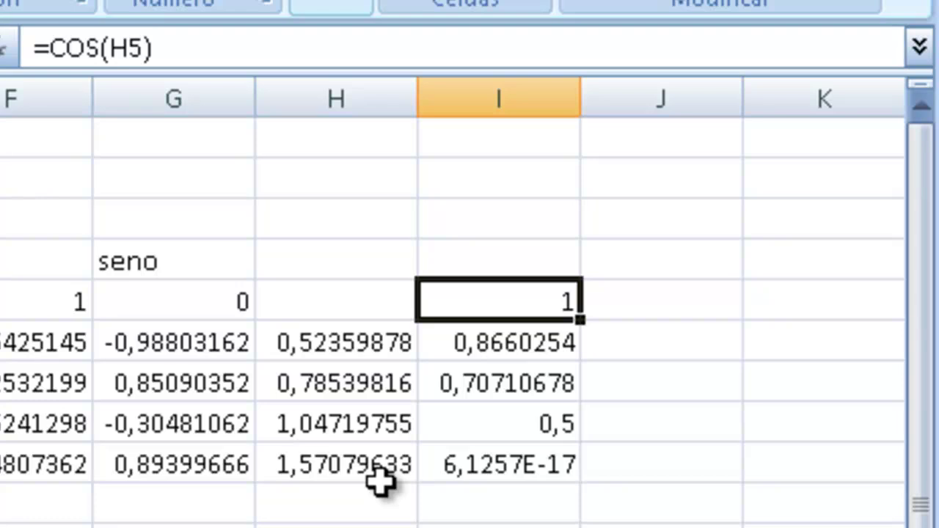
Examine the cosine results computed from radians in cells I5 to I9
key("Down")
key("Down")
key("Down")
key("Down")
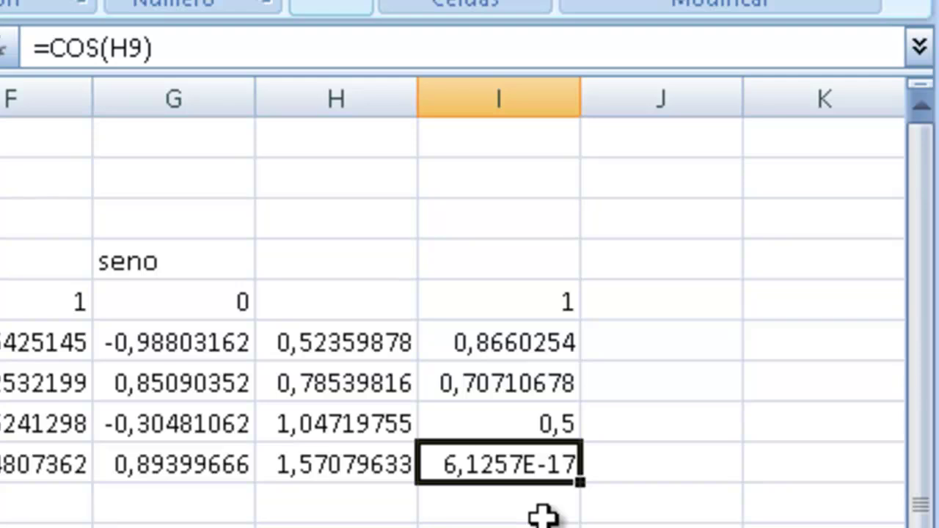
key("Up")
key("Up")
key("Up")
key("Up")
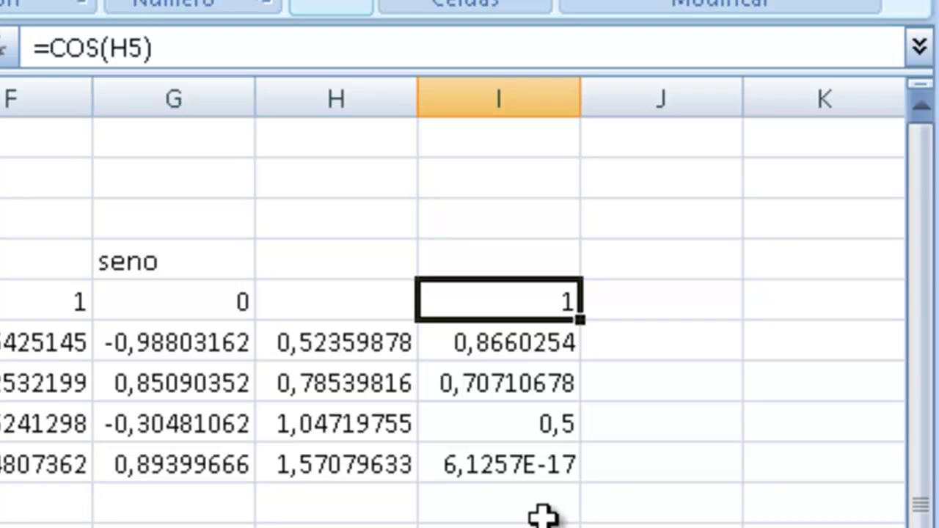
Clear the cosine formulas from cells I5 to I9
key("shift+Down")
key("shift+Down")
key("shift+Down")
key("shift+Down")
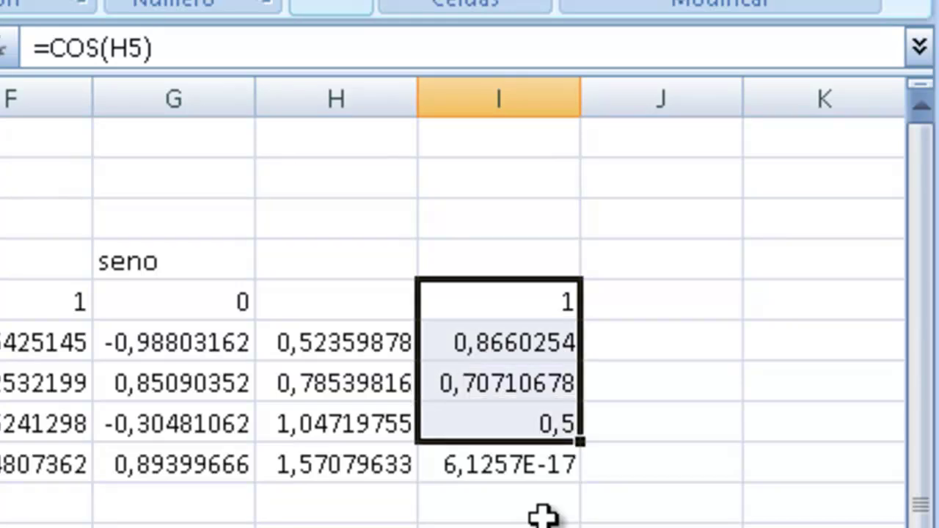
key("Delete")
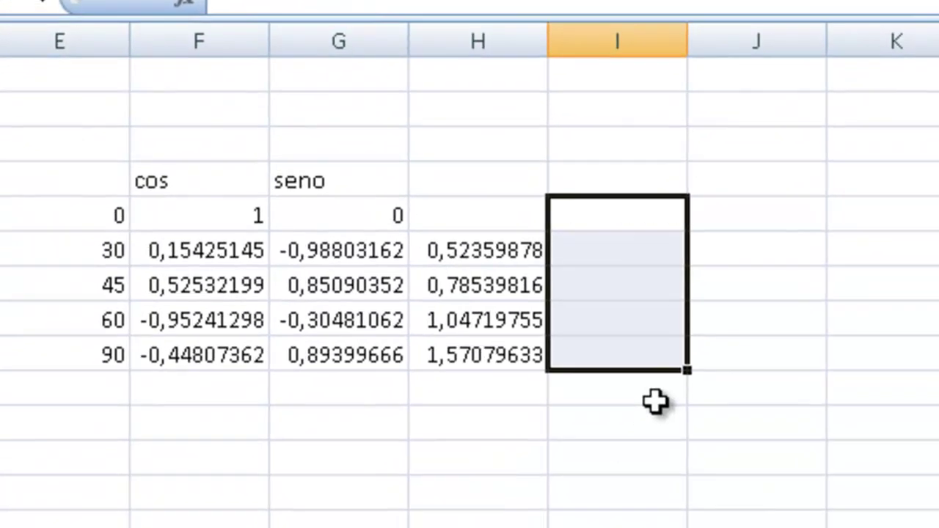
Copy the cosine formulas in F5:F9 to I5:I9 so they use the radian angles in column H
key("Left")
key("Left")
key("Left")
key("shift+Down")
key("shift+Down")
key("shift+Down")
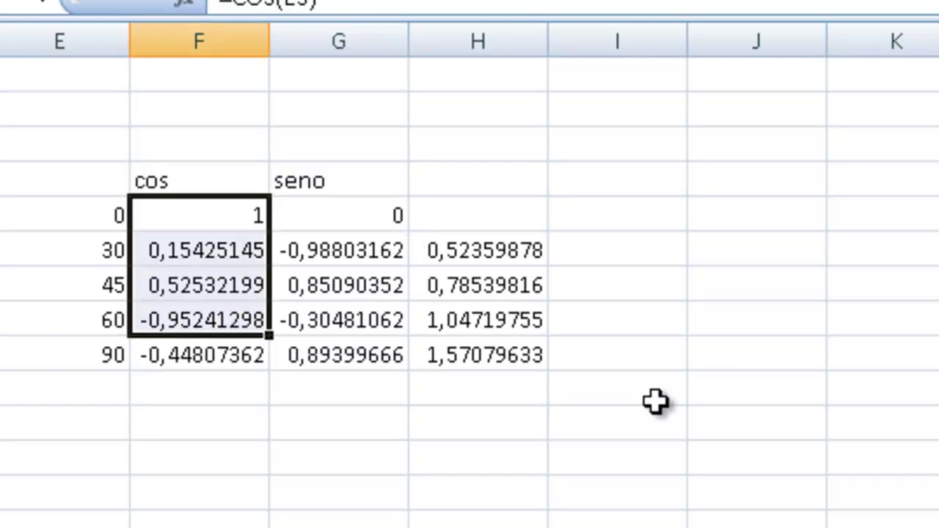
key("shift+Down")
key("ctrl+c")
key("Right")
key("Right")
key("Right")
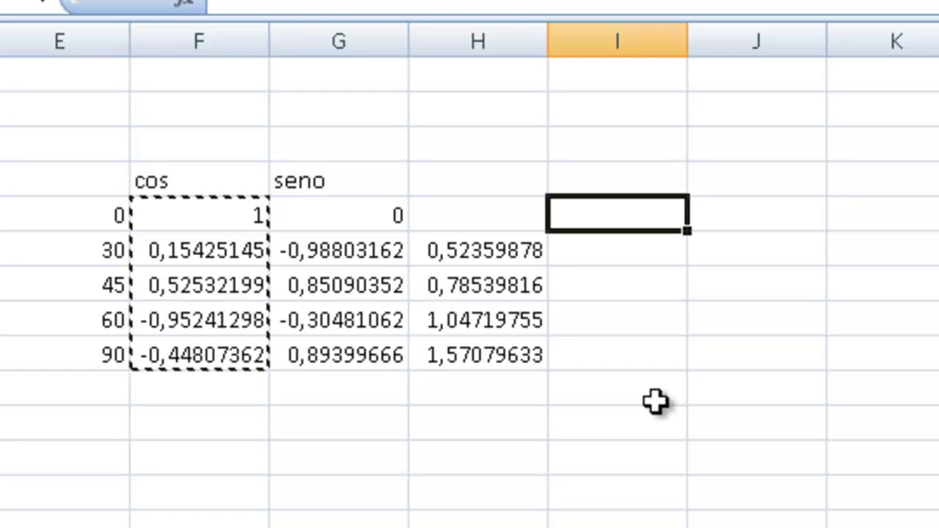
key("ctrl+v")
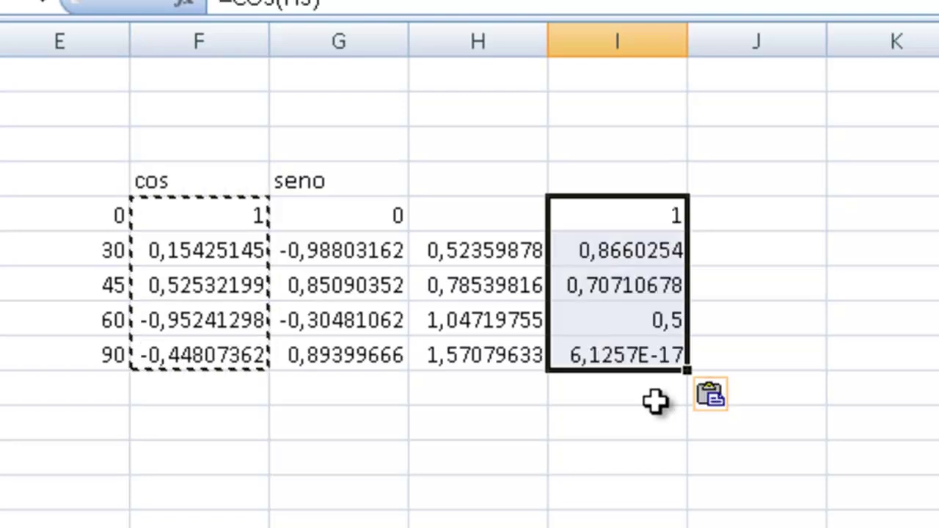
Inspect the copied cosine formulas in column I and check which cell the one in I5 references
key("Down")
key("Up")
key("Down")
key("Down")
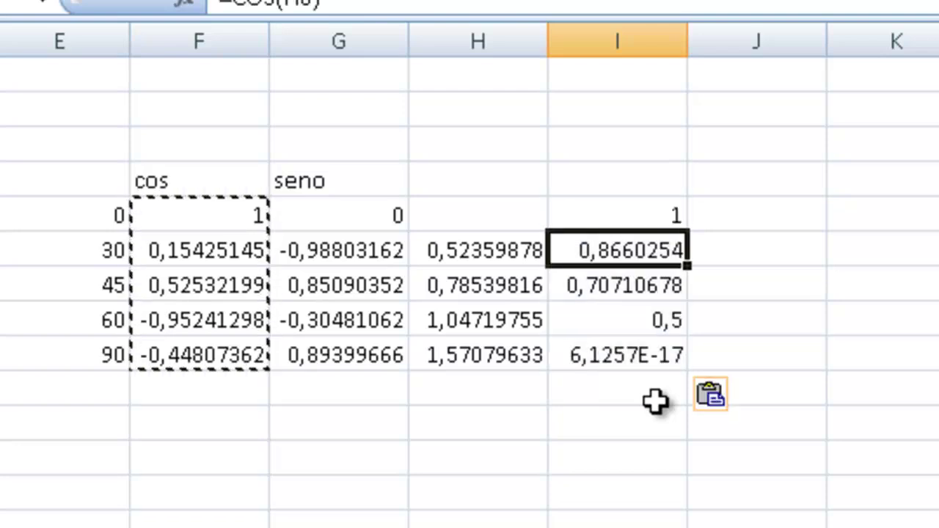
key("Up")
key("Up")
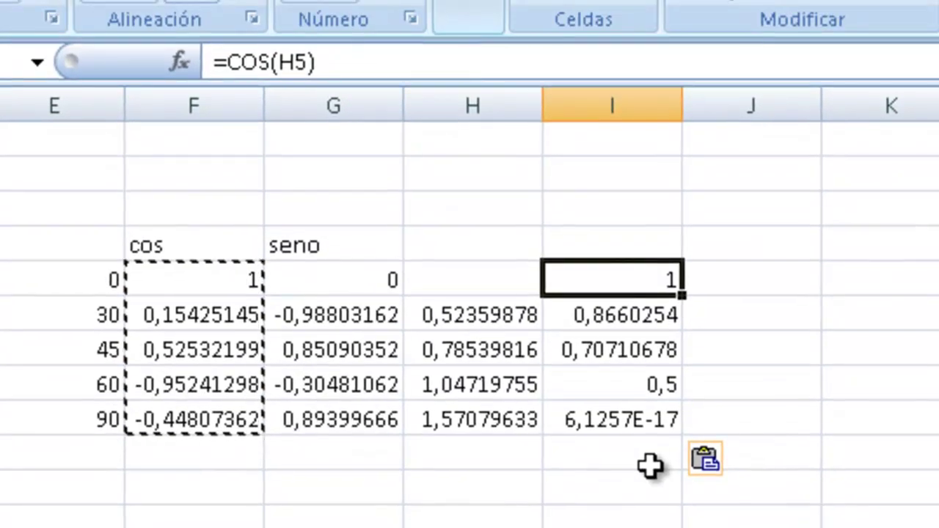
left_click(278, 63)
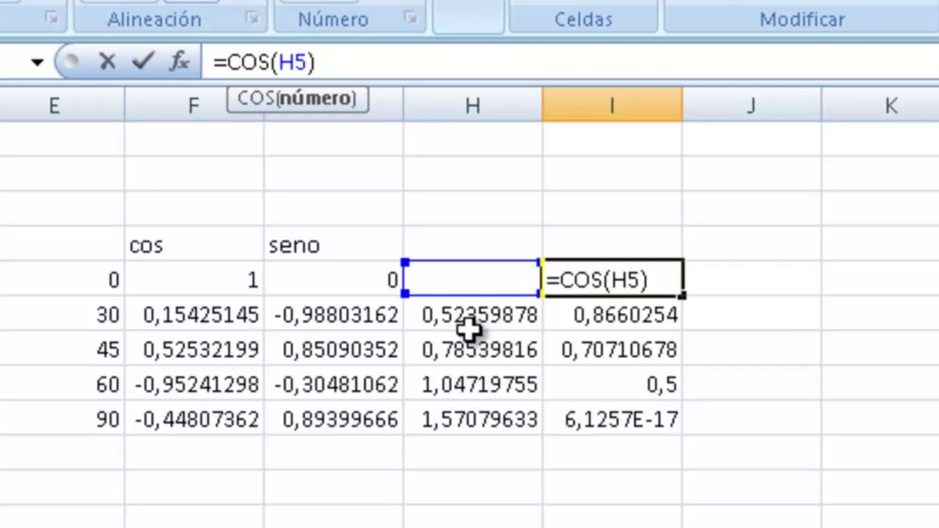
key("Escape")
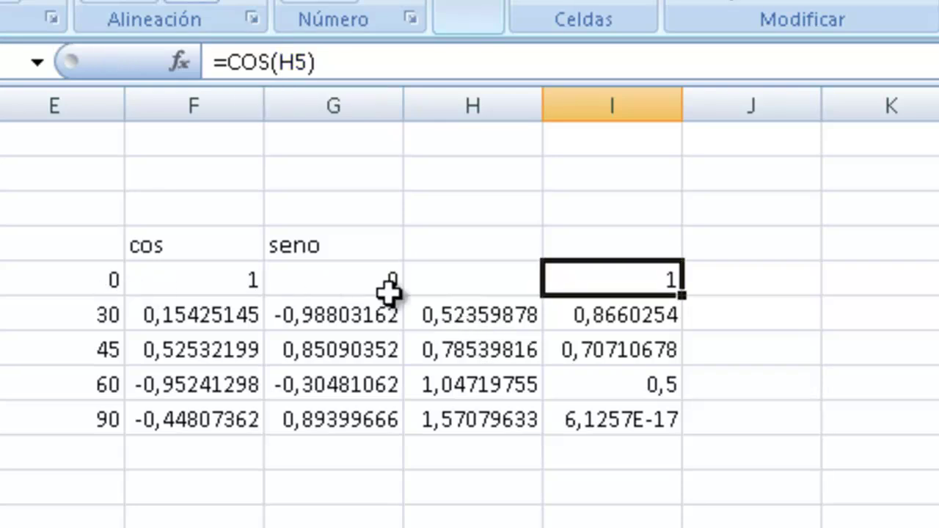
Enter 0 in H5 as the radian value of the 0-degree angle
left_click(448, 291)
key("Return")
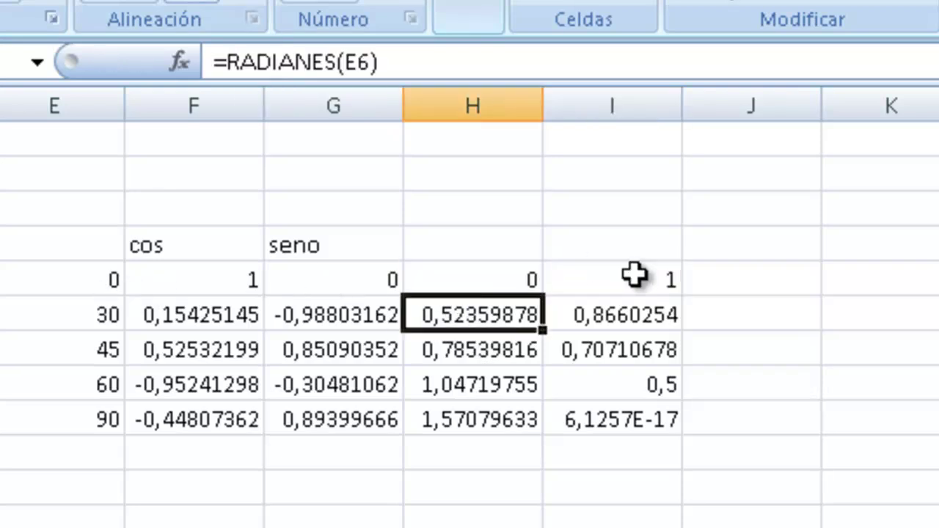
key("Up")
key("Up")
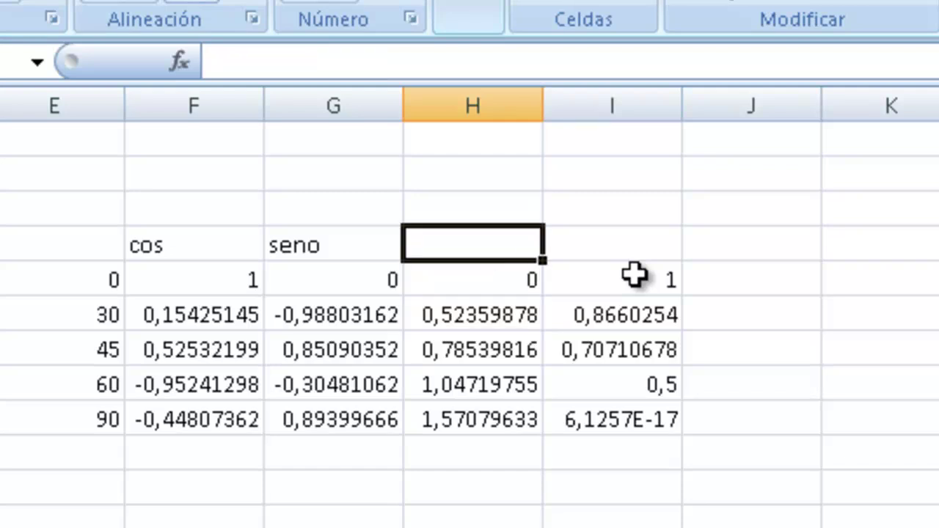
key("Down")
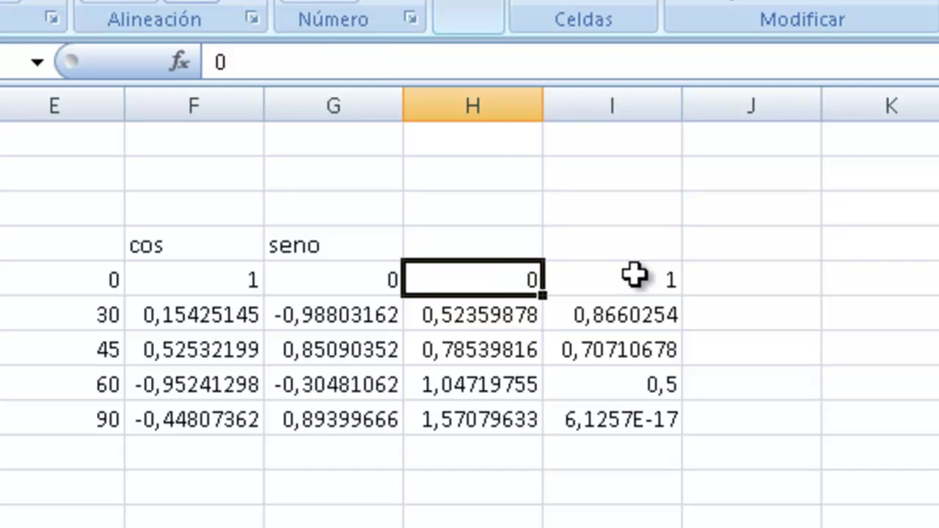
Add the headings "angulo en radianes" in H4 and "Coseno" in I4
key("Up")
type("angulo")
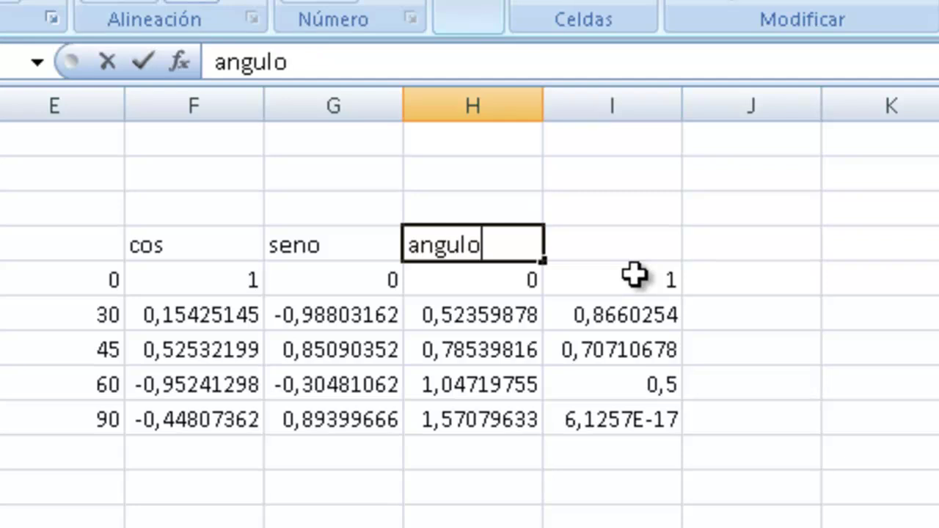
type(" en radianes")
key("Tab")
type("Co")
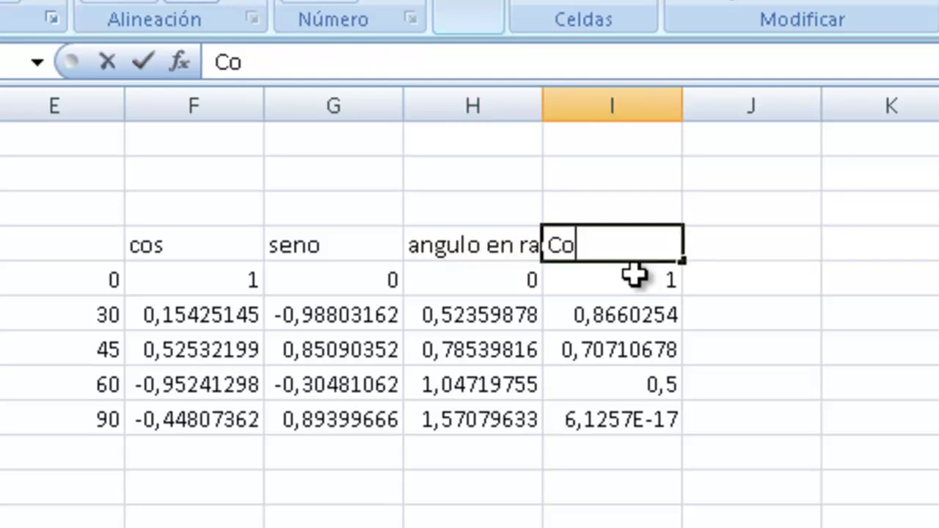
type("seno")
left_click(635, 275)
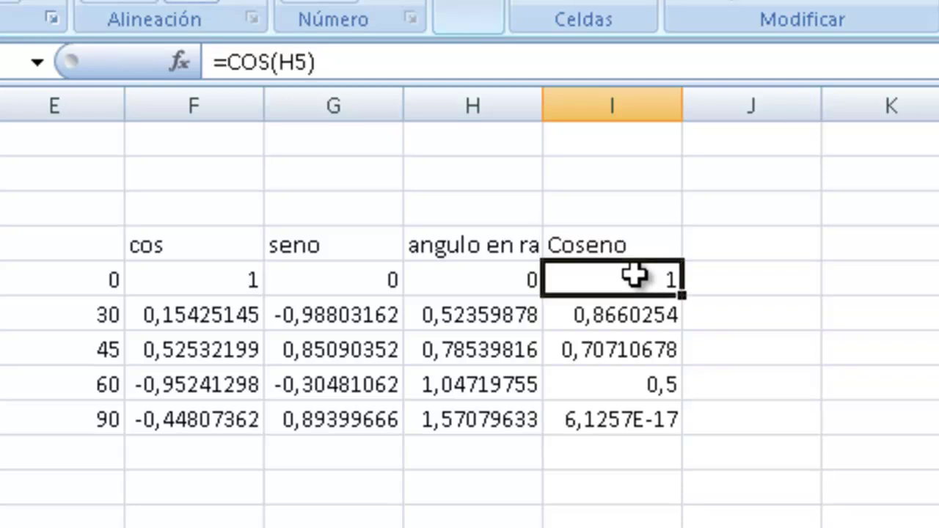
Copy the sine formulas in G5:G9 to J5:J9 so they use the radian angles in column H
key("Left")
key("Left")
key("shift+Down")
key("shift+Down")
key("shift+Down")
key("shift+Down")
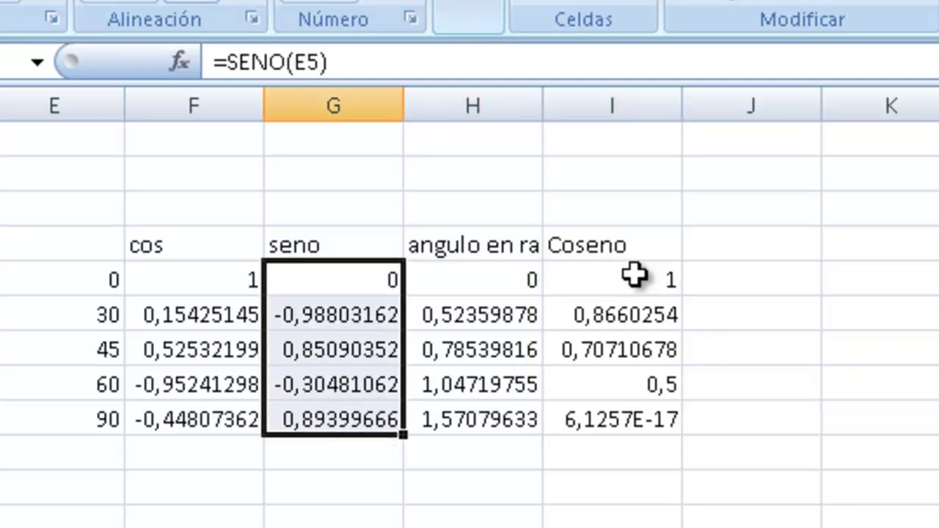
key("ctrl+c")
key("Right")
key("Right")
key("Right")
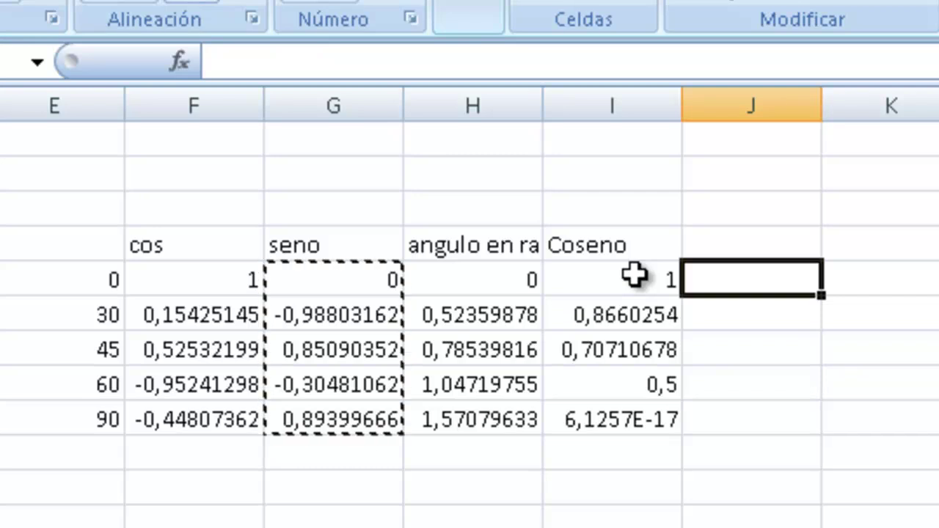
key("ctrl+v")
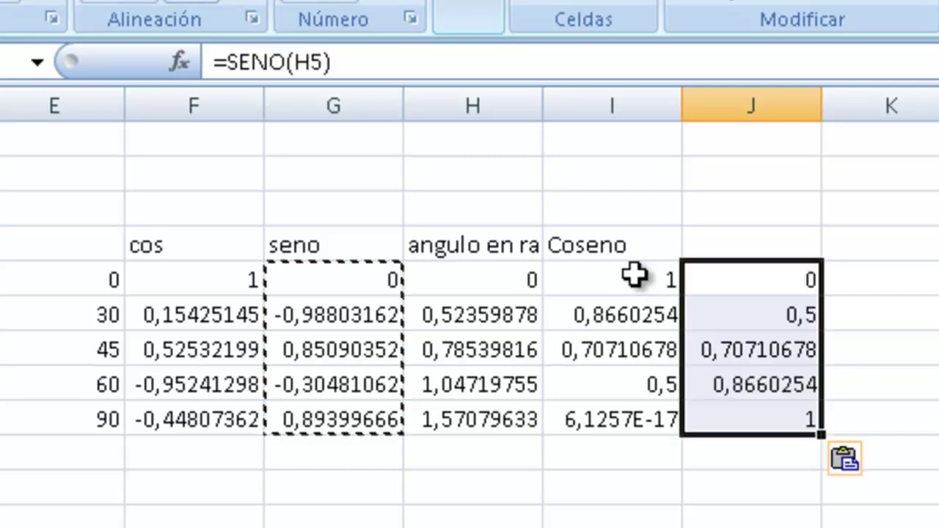
Check which cell the SENO formula in J5 references, leaving the formula unedited
left_click(312, 62)
key("Escape")
left_click(773, 288)
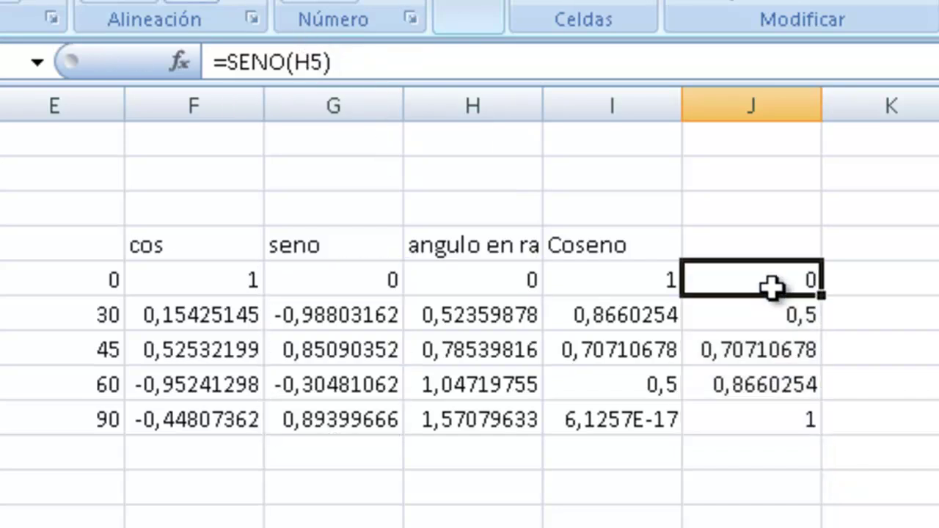
left_click(299, 62)
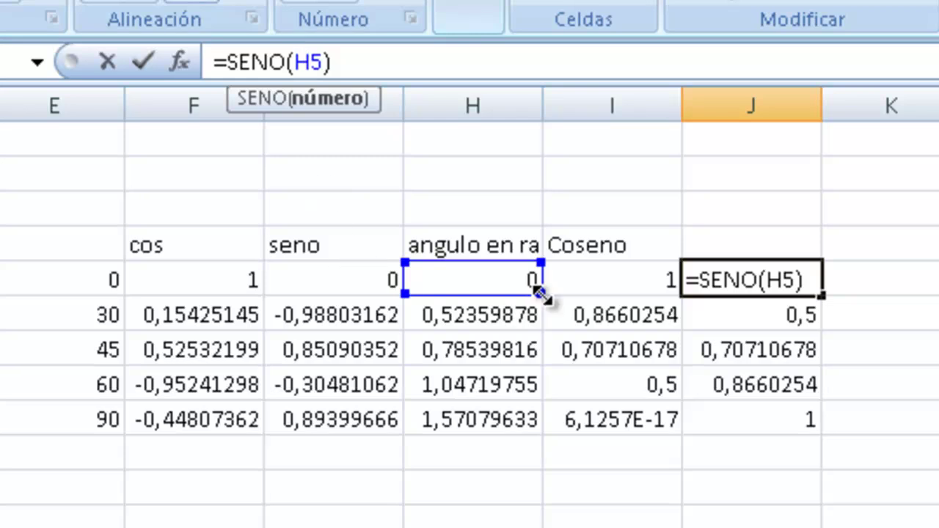
key("Escape")
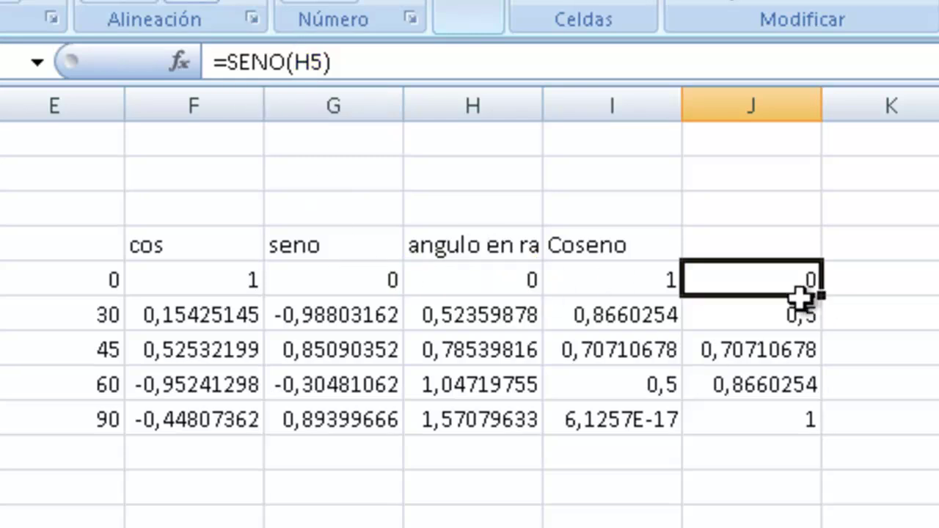
Compare the cosine and sine formulas based on degrees in columns F and G with those based on radians in columns I and J
left_click_drag(485, 279, 486, 413)
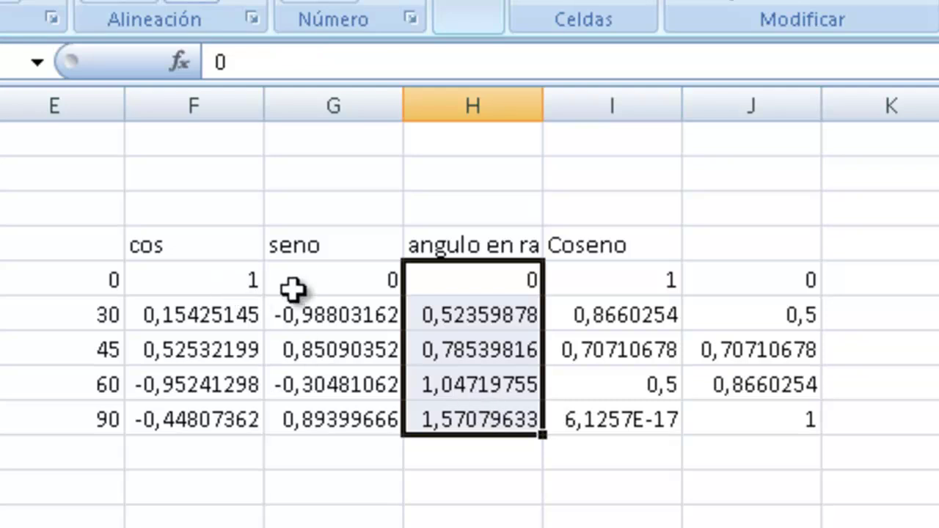
left_click_drag(306, 274, 308, 400)
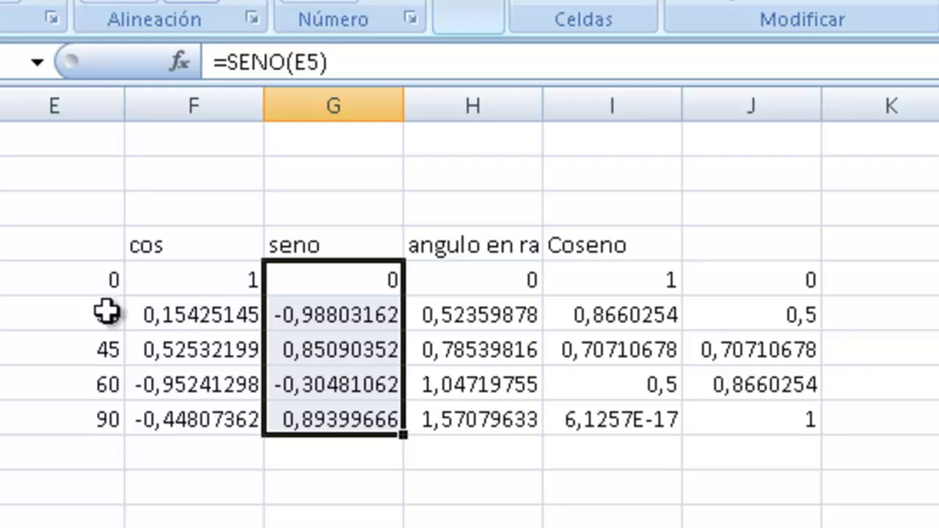
left_click(82, 280)
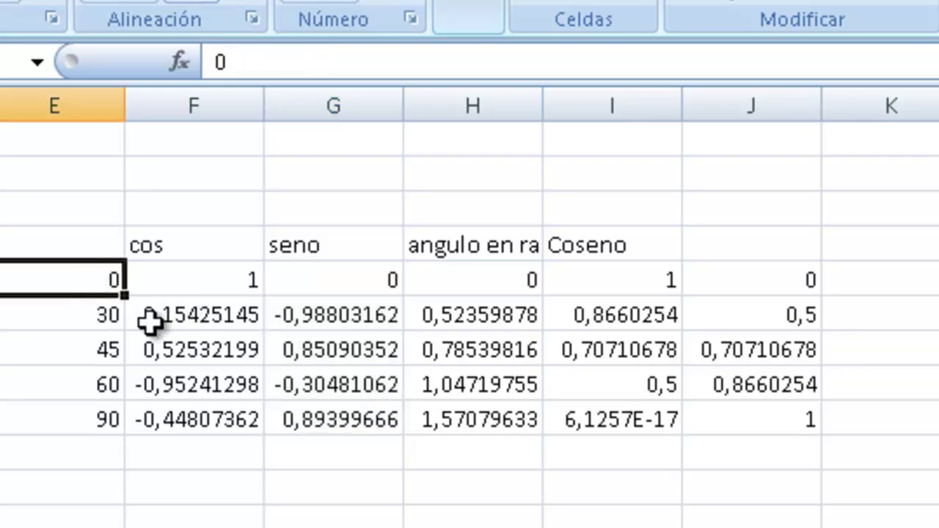
left_click_drag(326, 279, 319, 419)
left_click_drag(748, 270, 726, 419)
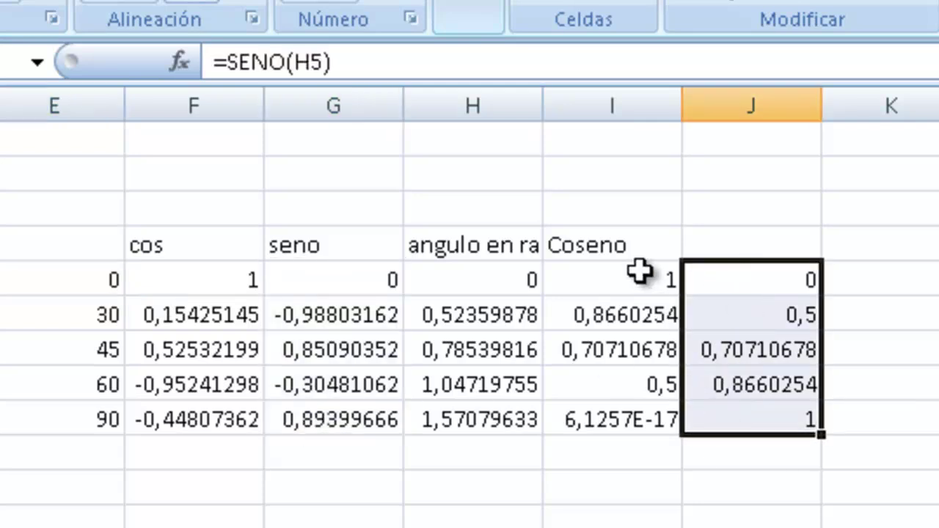
left_click_drag(486, 269, 484, 417)
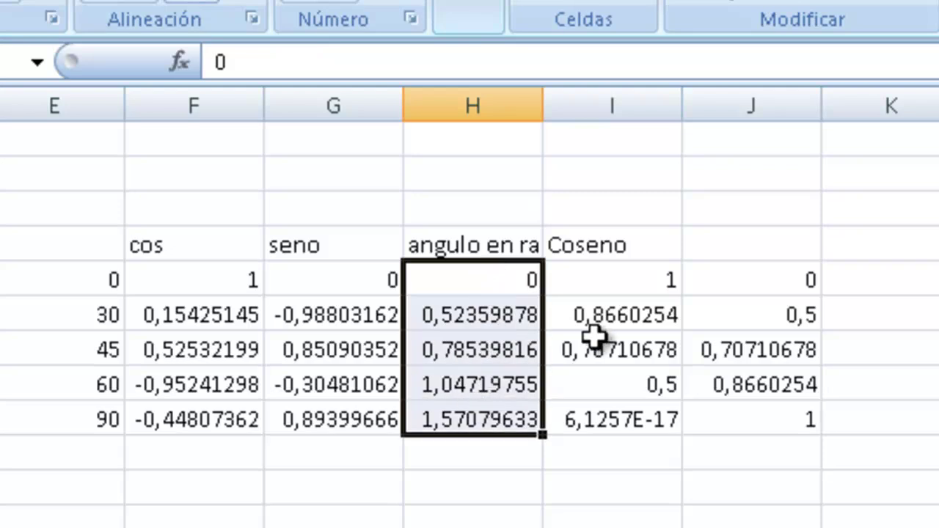
left_click(777, 278)
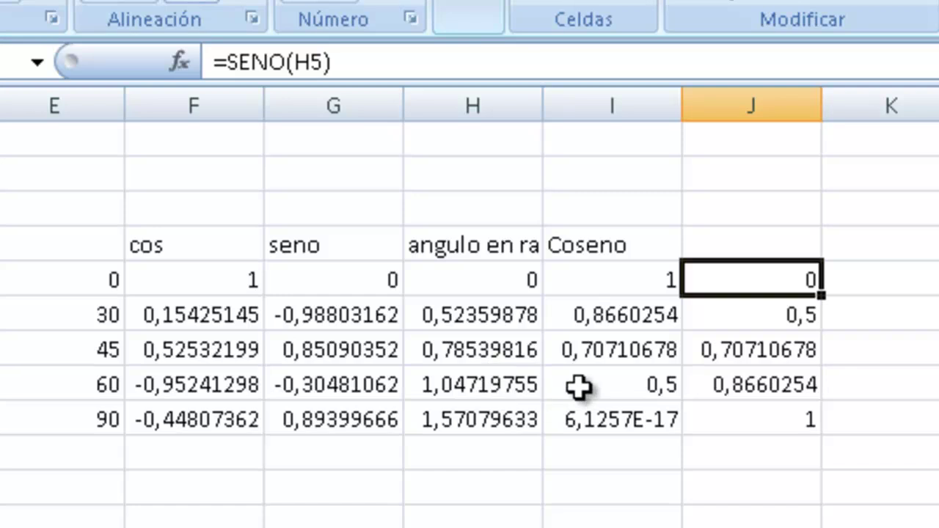
key("Left")
key("Left")
key("Left")
key("Left")
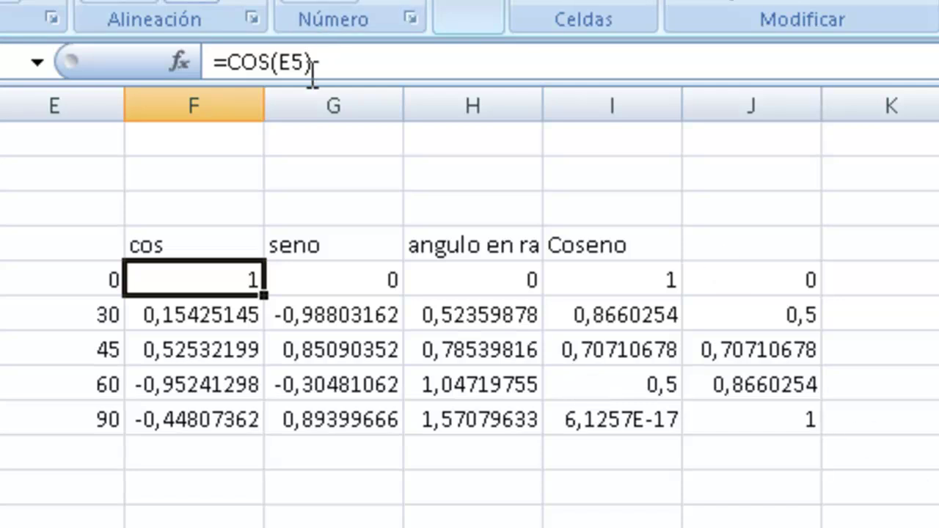
Change the cosine formula in F5 to =COS(RADIANES(E5)) so it converts the angle from degrees
left_click(284, 57)
type("ra")
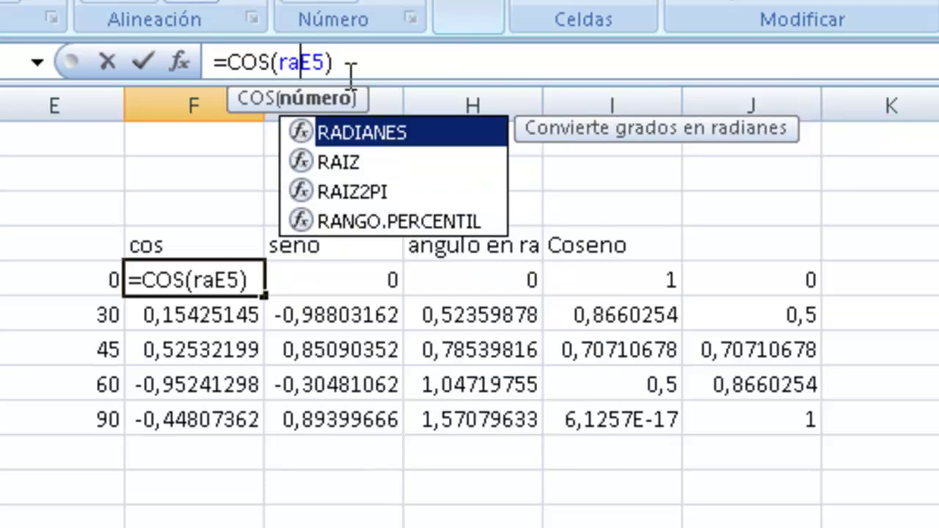
type("dia")
type("ne")
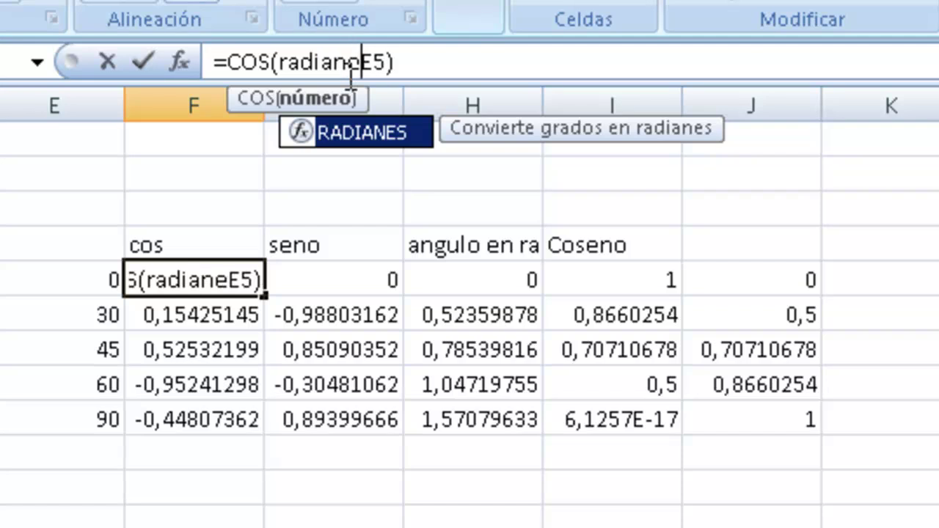
type("s(")
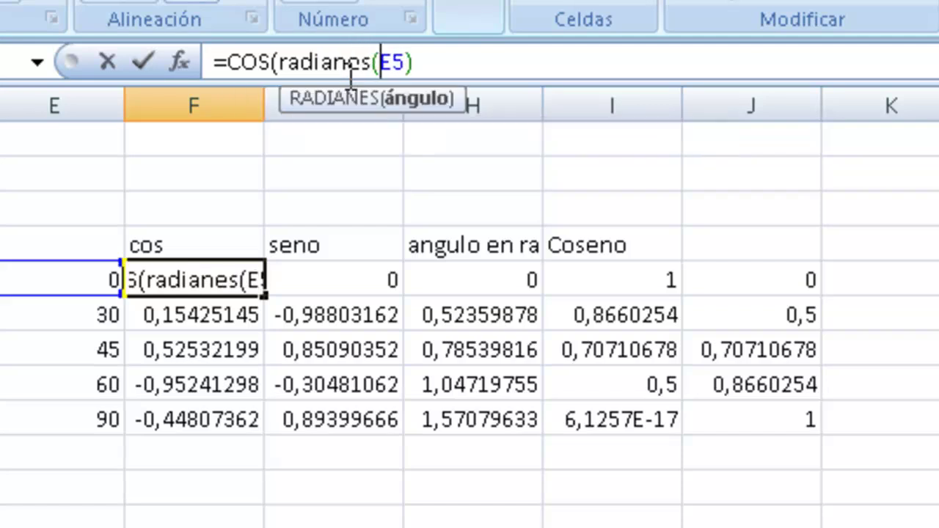
left_click(462, 69)
type(")")
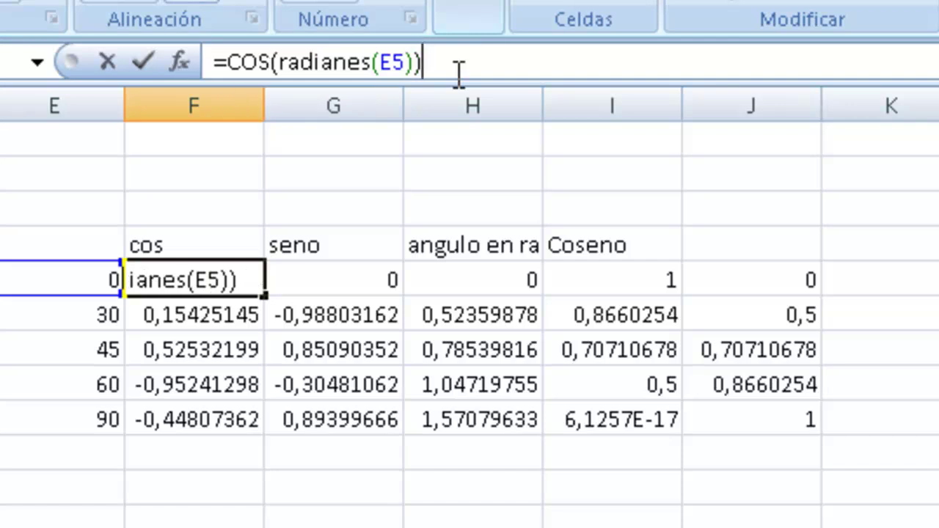
key("Return")
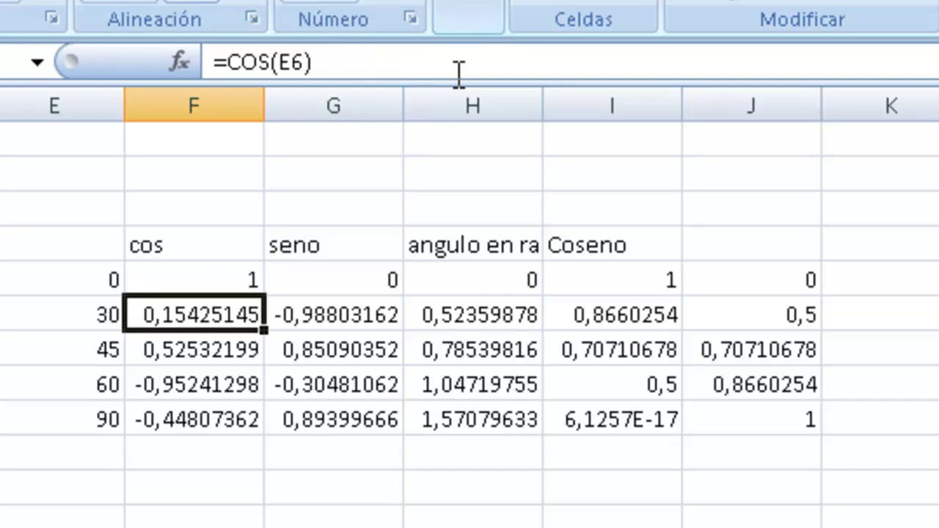
Fill the formula in F5 down through F9
key("Up")
key("shift+Down")
key("shift+Down")
key("shift+Down")
key("shift+Down")
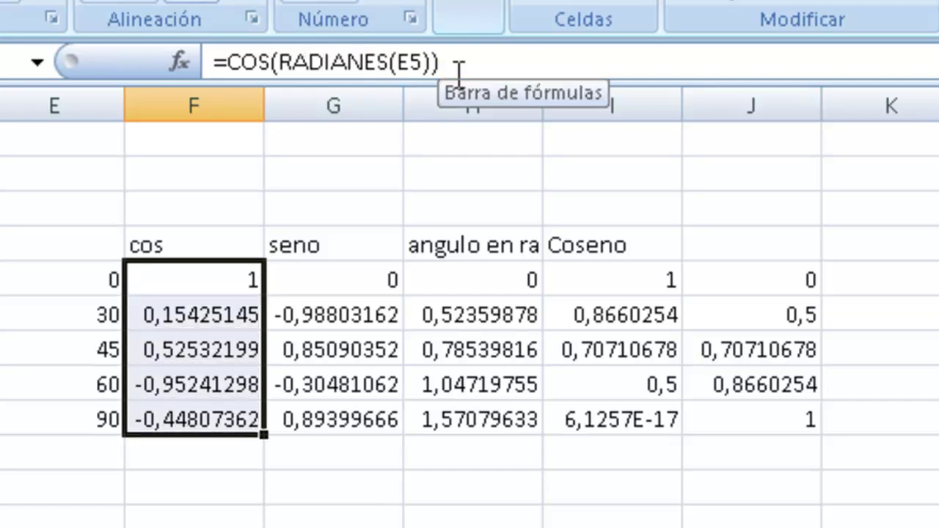
key("ctrl+j")
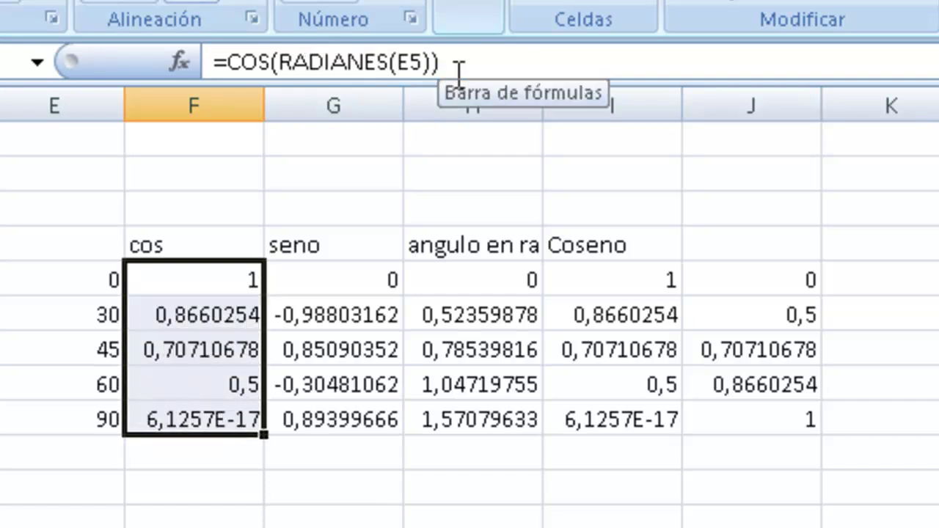
Check the filled cosine formula in F6 against the separate radian-based formulas in the same row
key("Down")
key("Down")
key("Up")
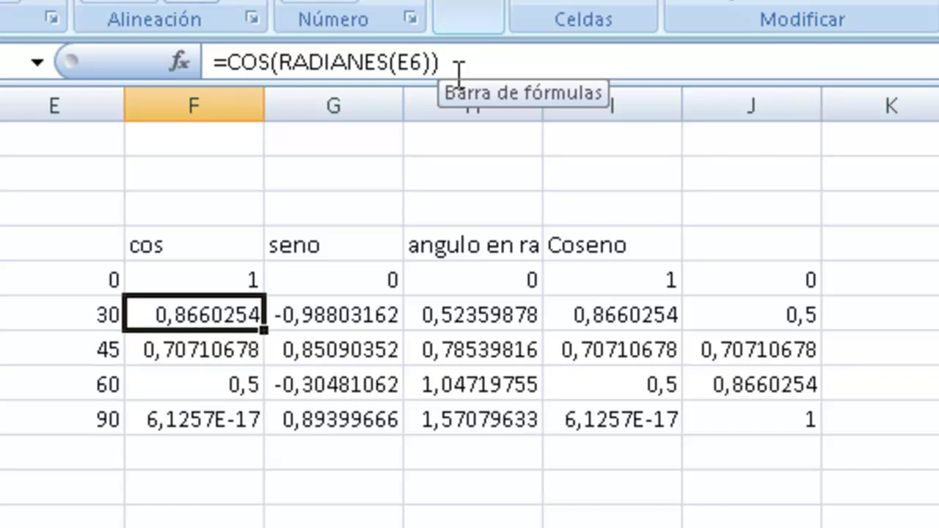
key("Right")
key("Right")
key("Right")
key("Left")
key("Left")
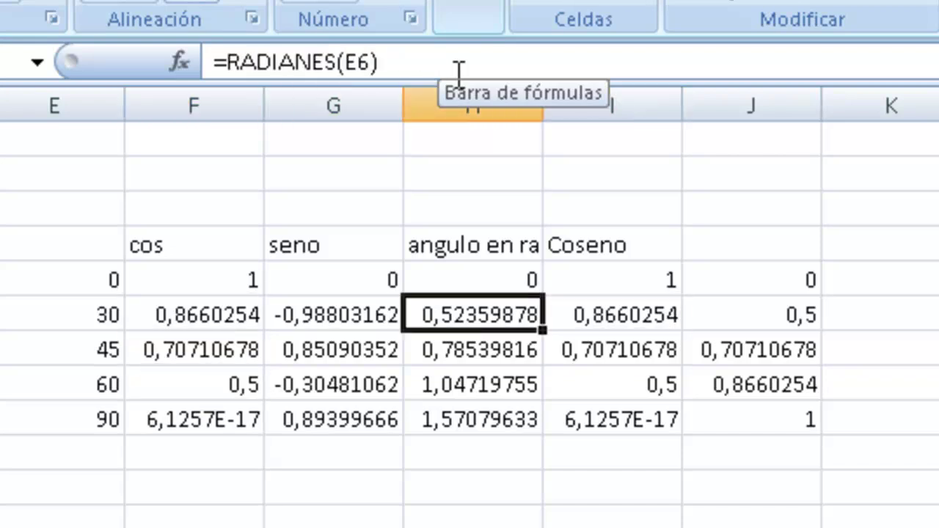
Clear the auxiliary radian, cosine and sine columns in H4:J9
key("Up")
key("Right")
key("Up")
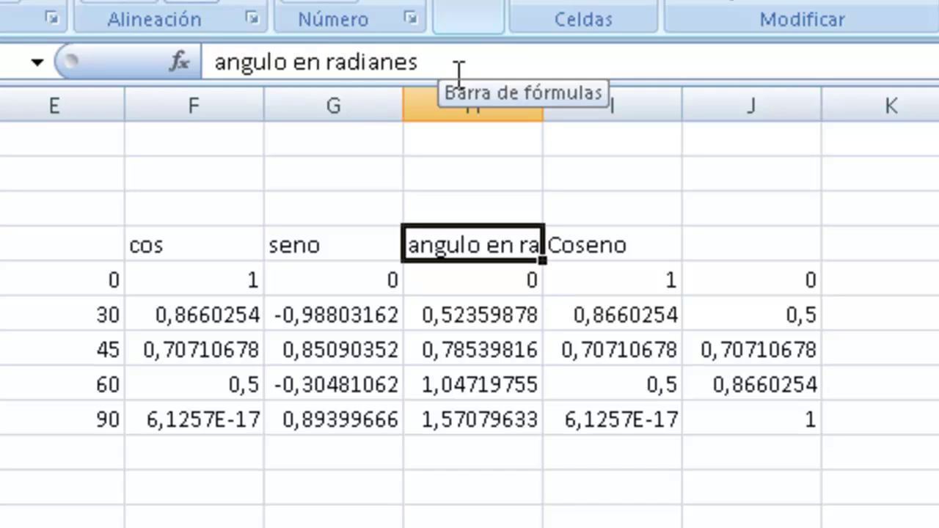
key("shift+Down")
key("shift+Down")
key("shift+Down")
key("shift+Down")
key("shift+Down")
key("shift+Right")
key("shift+Right")
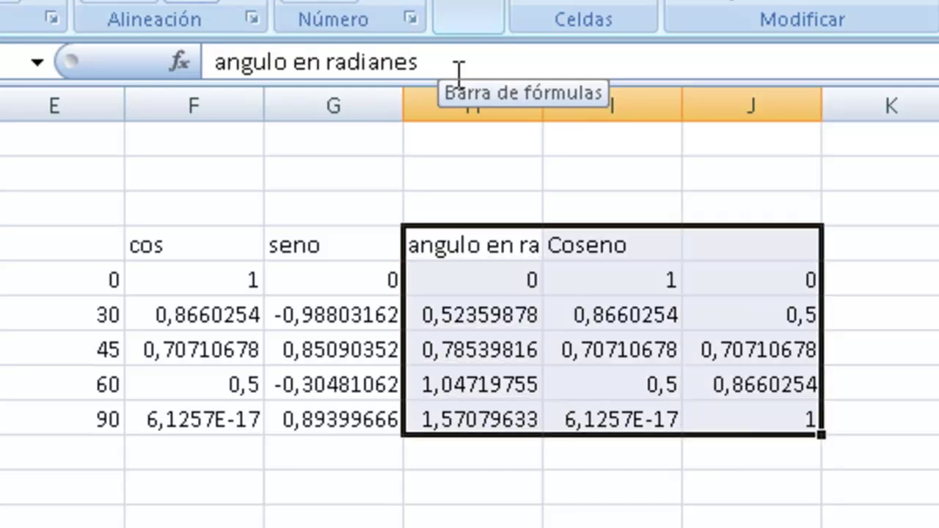
key("Delete")
Change the sine formula in G5 to =SENO(RADIANES(E5))
key("Left")
key("Left")
key("Down")
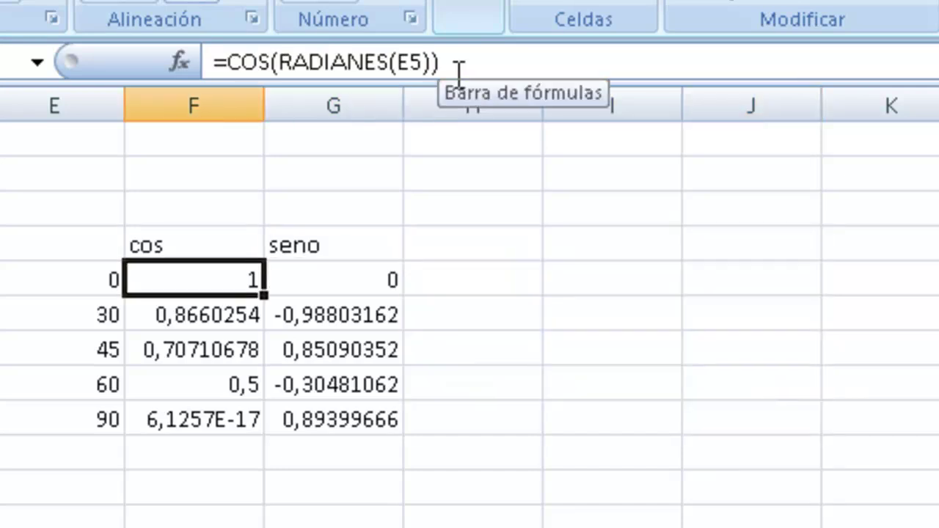
key("Right")
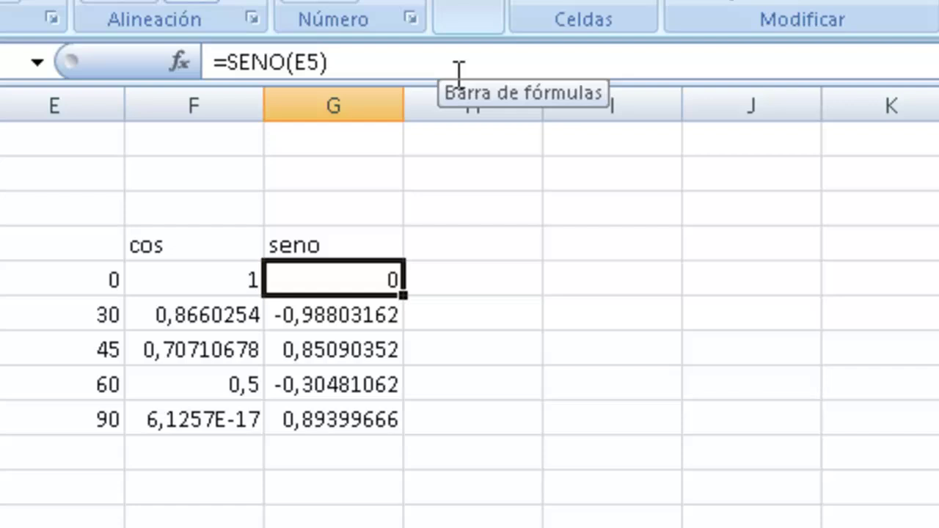
left_click(290, 62)
type("radia")
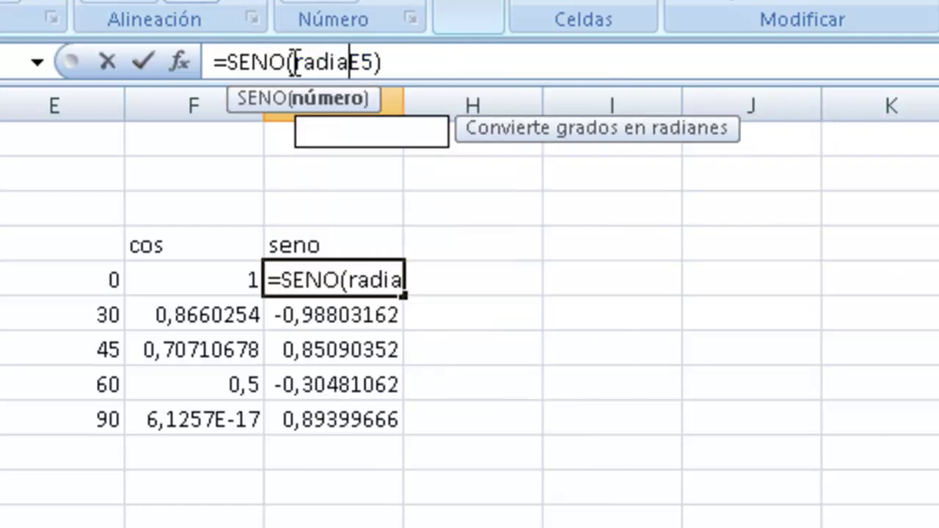
type("nes(")
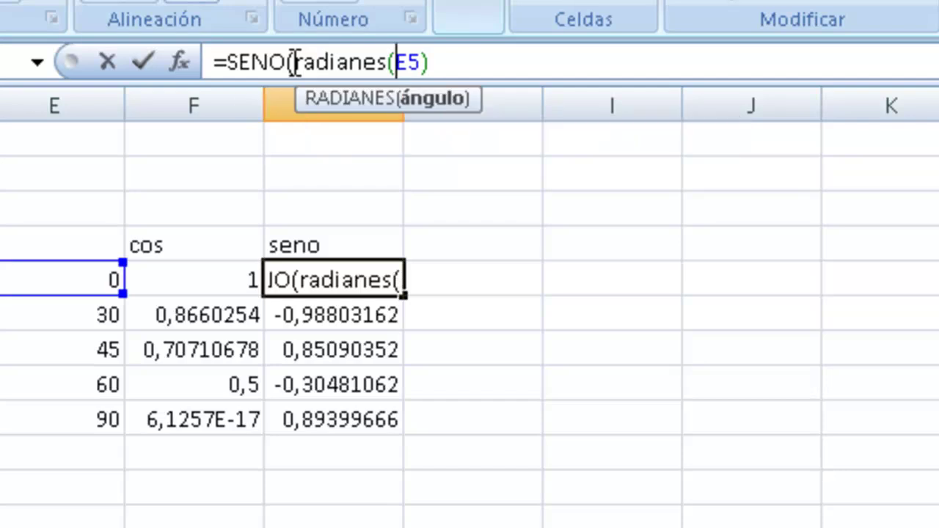
key("End")
type(")")
key("Return")
Fill the sine formula in G5 down through G9
key("Up")
key("shift+Down")
key("shift+Down")
key("shift+Down")
key("shift+Down")
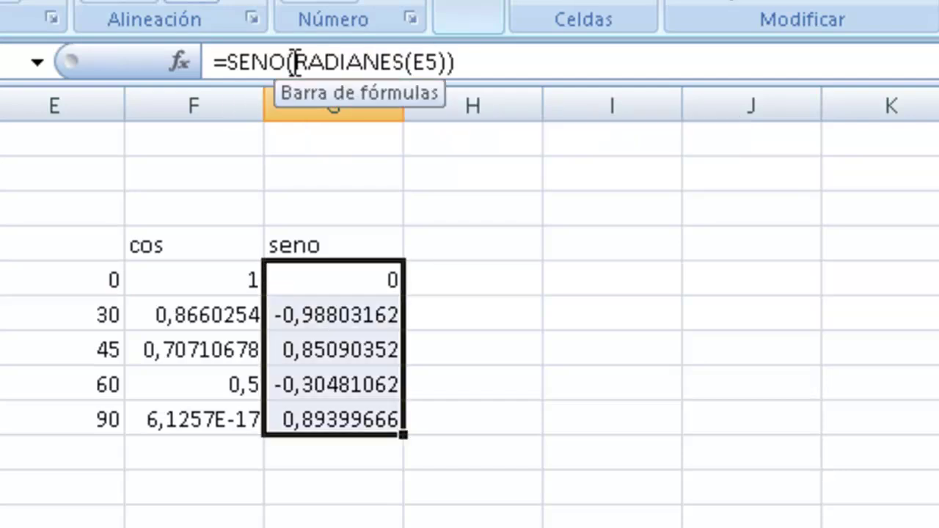
key("ctrl+j")
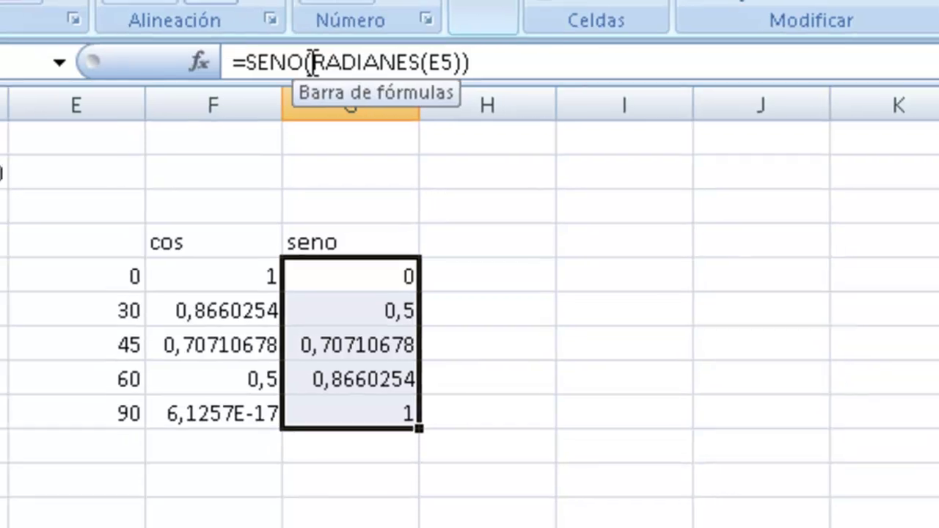
Wrap the angle in the x formula in B5 with RADIANES, giving =A2+C2*COS(RADIANES(D2))*A5
key("Left")
key("Left")
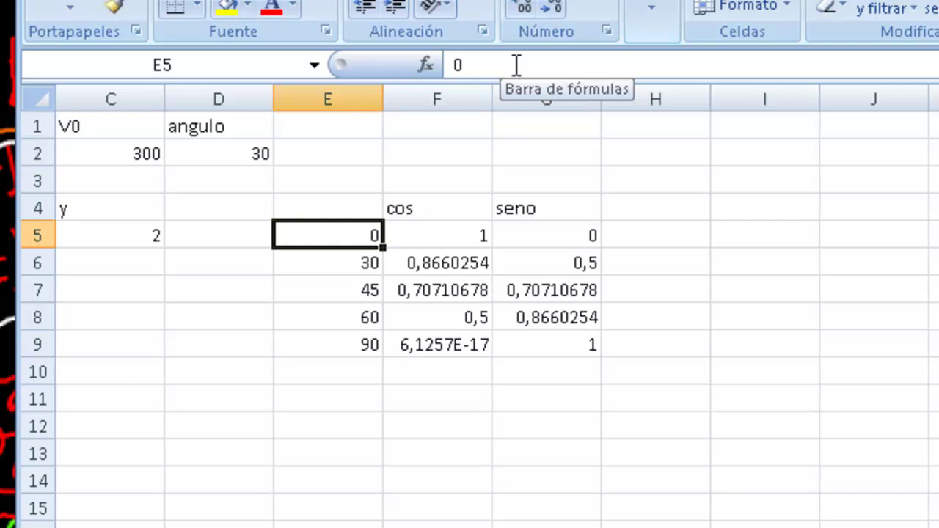
key("Left")
key("Left")
key("Left")
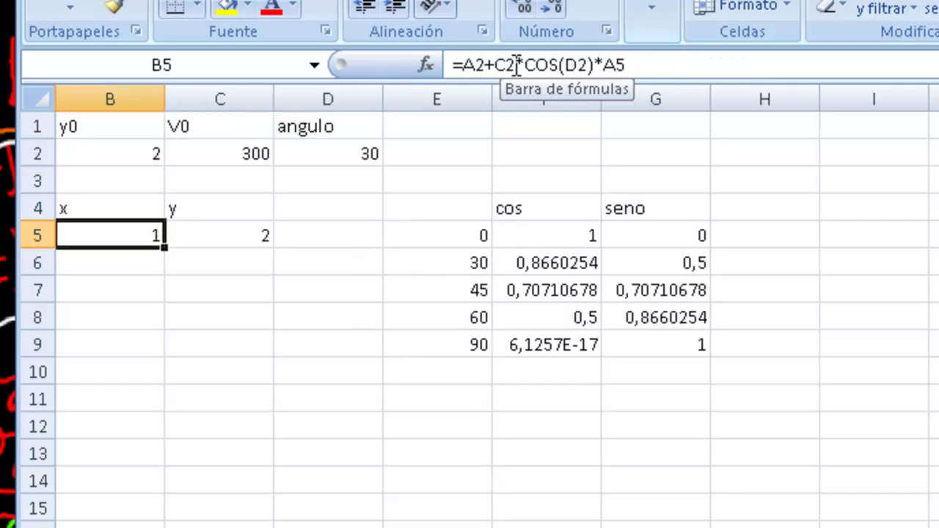
key("Left")
key("Right")
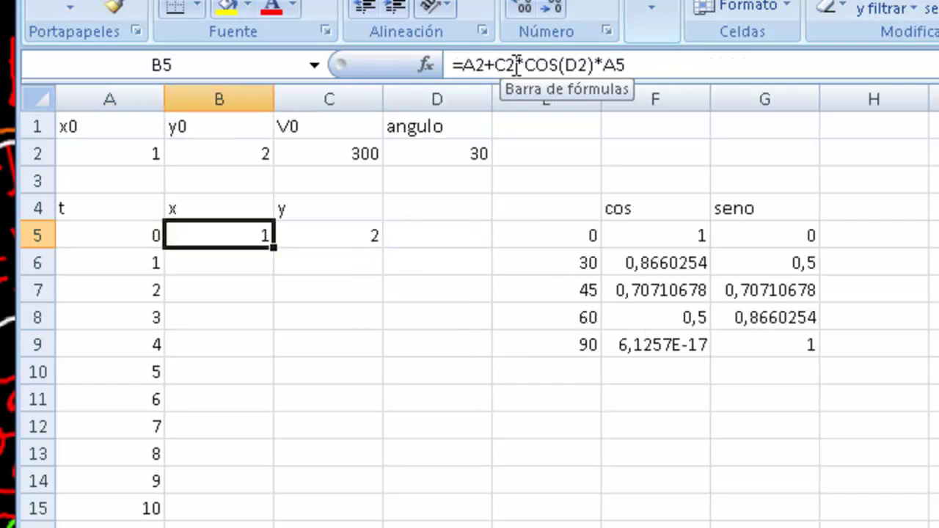
left_click(568, 66)
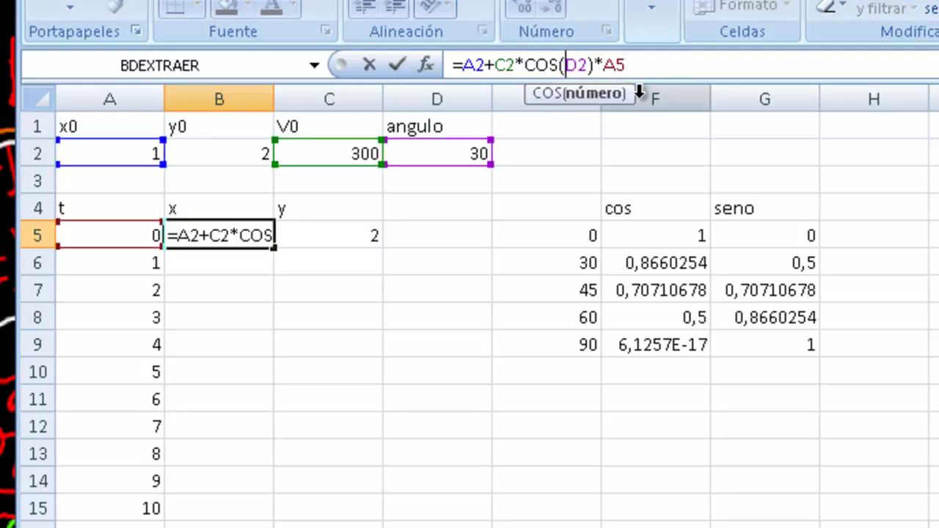
type("radi")
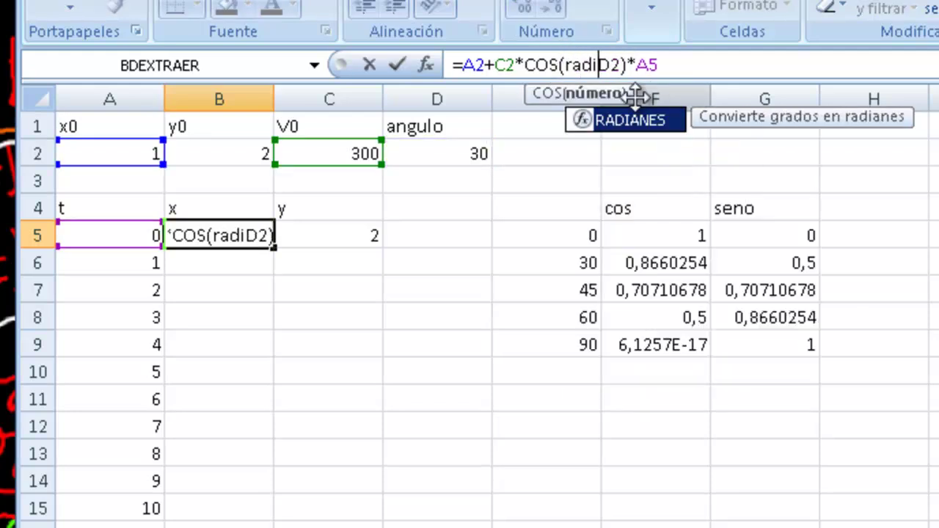
type("anes")
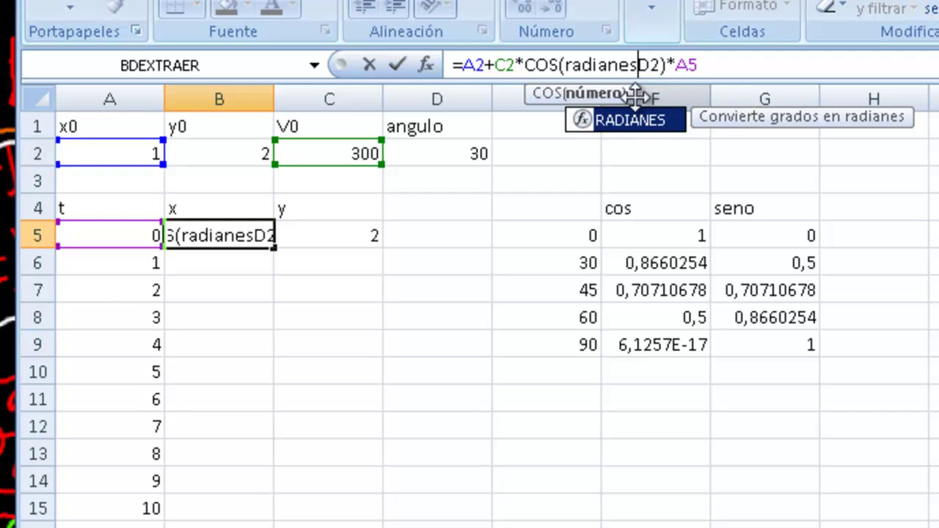
type("(")
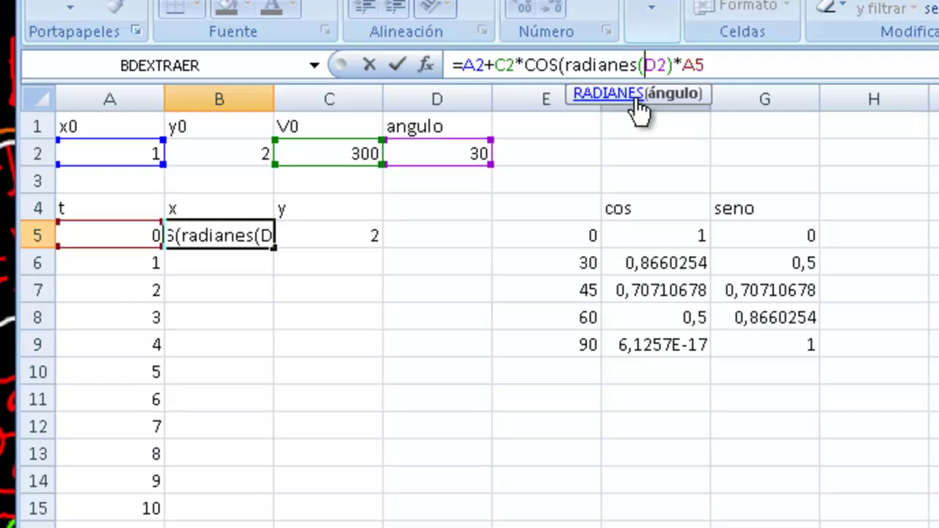
key("Right")
key("Right")
type(")")
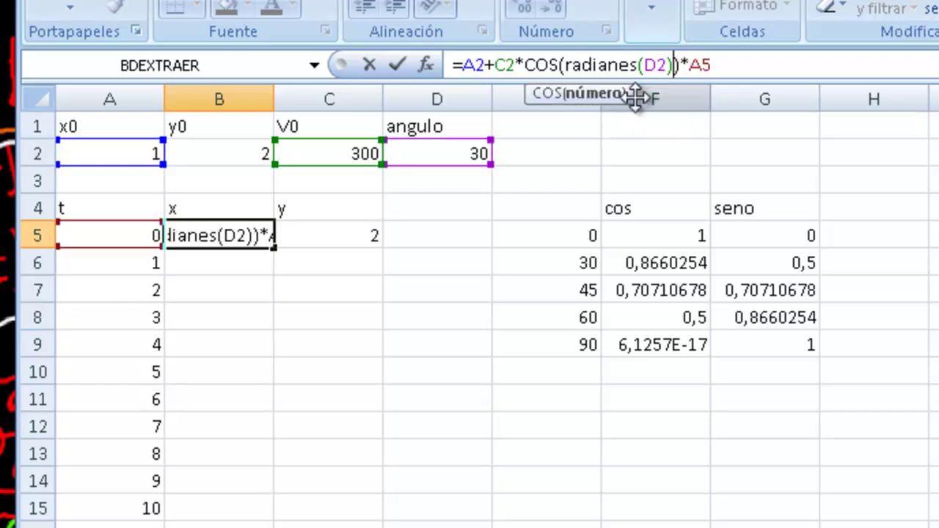
key("Return")
Wrap the angle in the y formula in C5 with RADIANES, giving =B2+C2*SENO(RADIANES(D2))*A5-0,5*9,8*A5^2
key("Up")
key("Right")
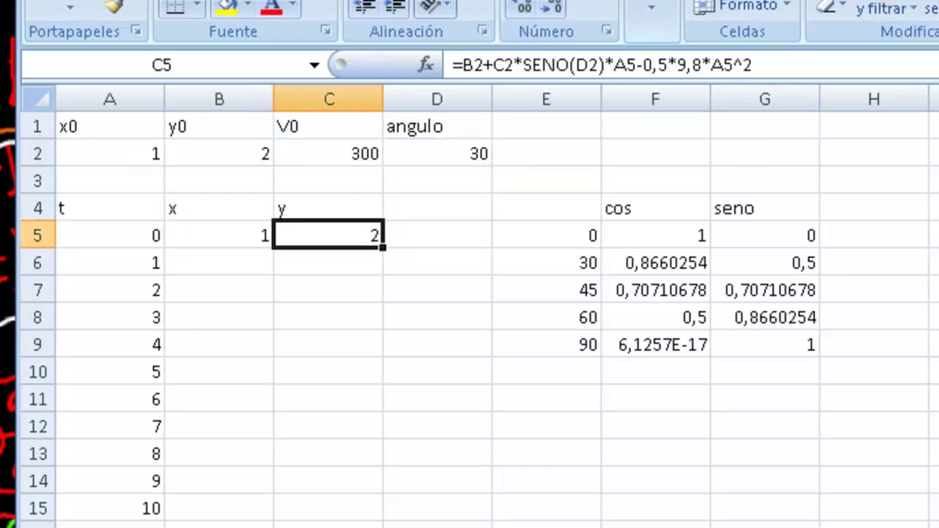
left_click(566, 66)
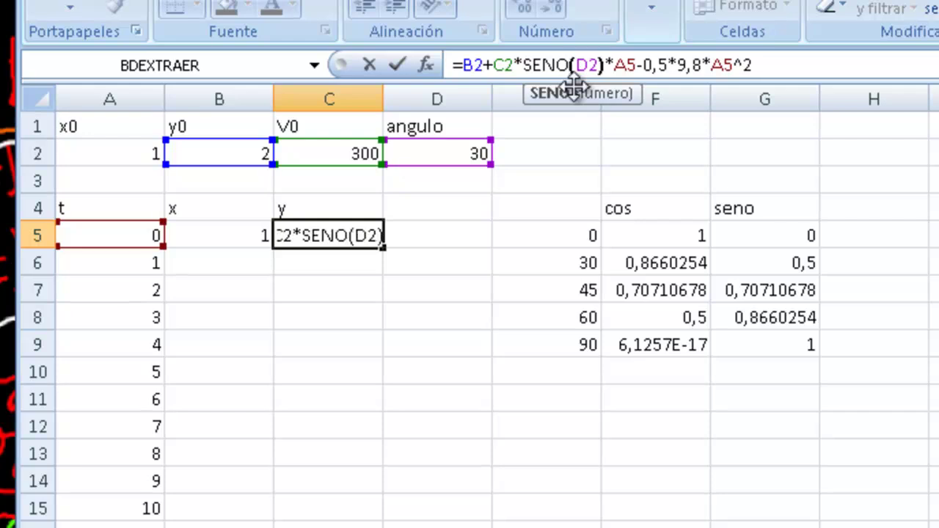
type("rad")
type("inaes")
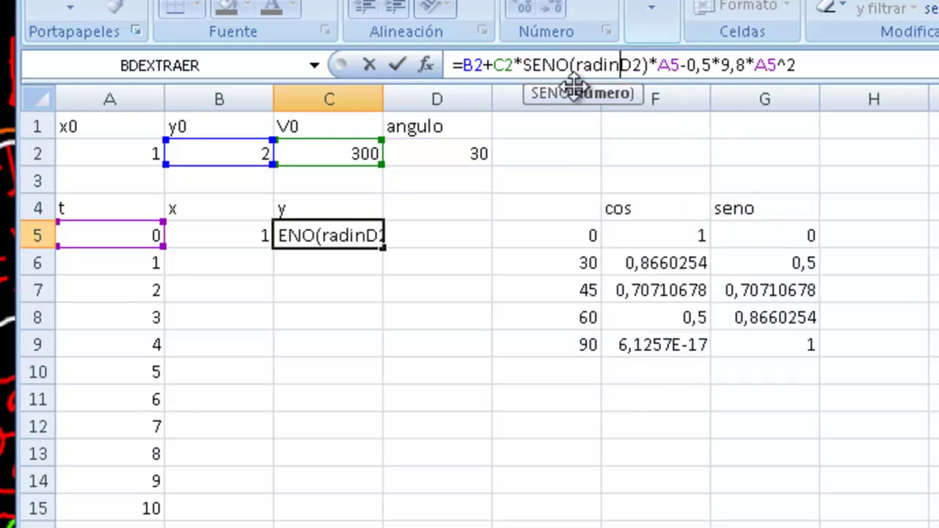
key("BackSpace")
key("BackSpace")
key("BackSpace")
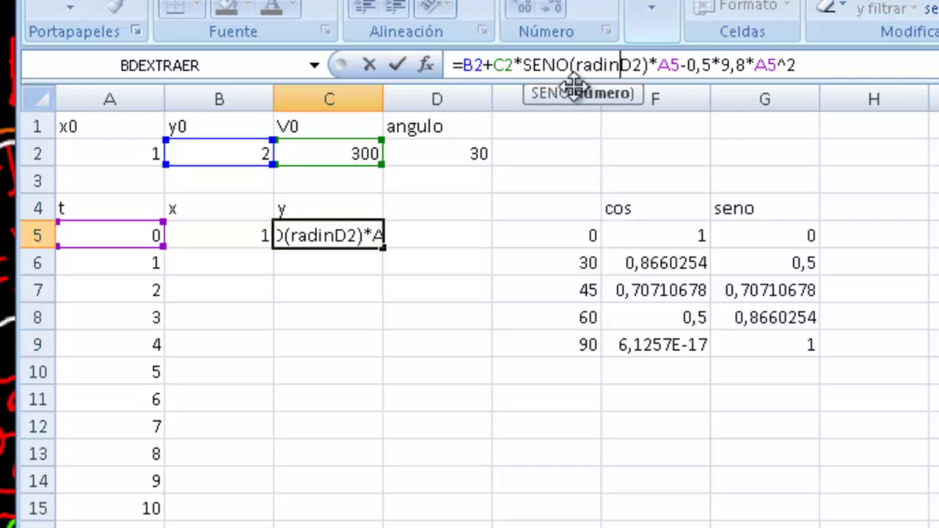
key("BackSpace")
type("anes")
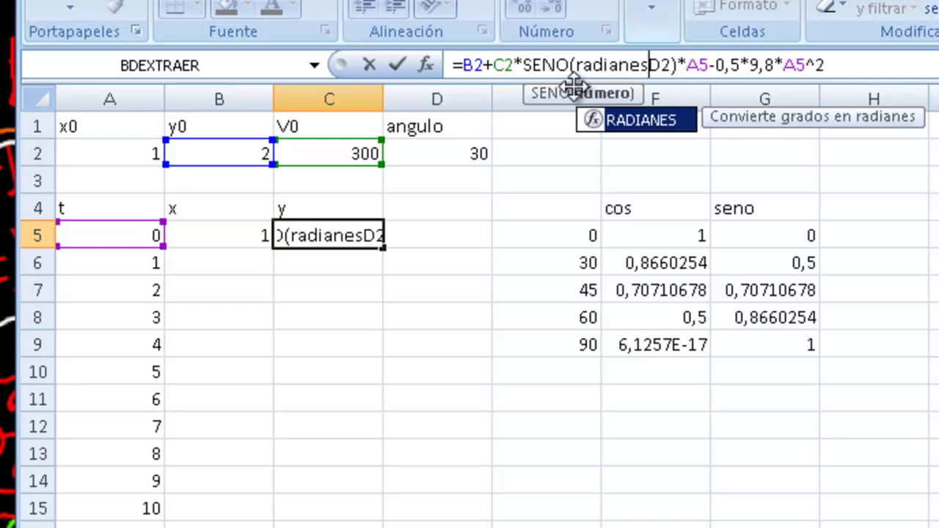
type("(")
key("Right")
key("Right")
type(")")
key("Return")
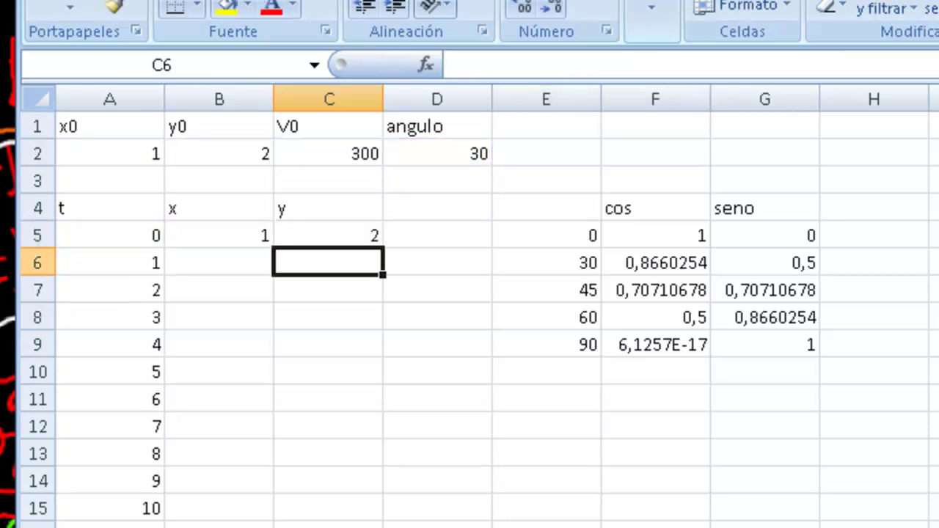
Fill the x formula in B5 down to B10 and check the cell references in the copied formulas
left_click(244, 236)
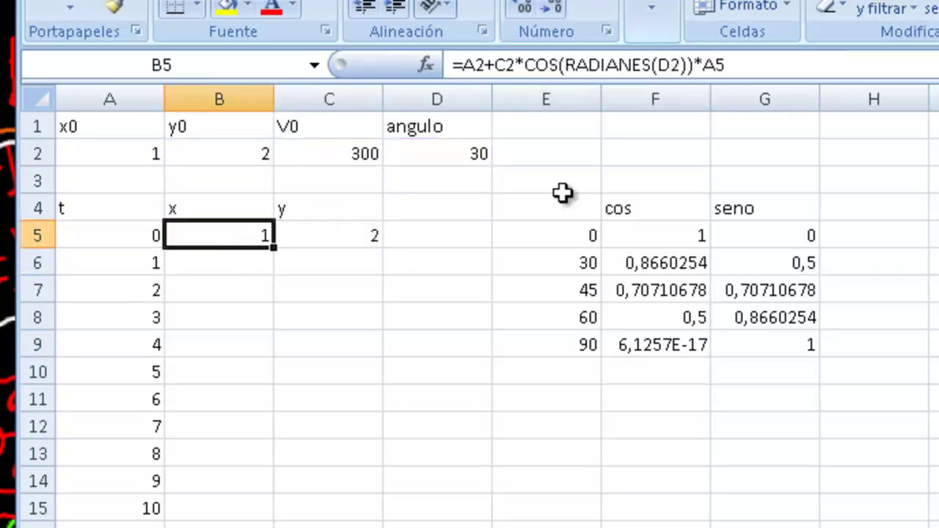
left_click_drag(271, 264, 261, 373)
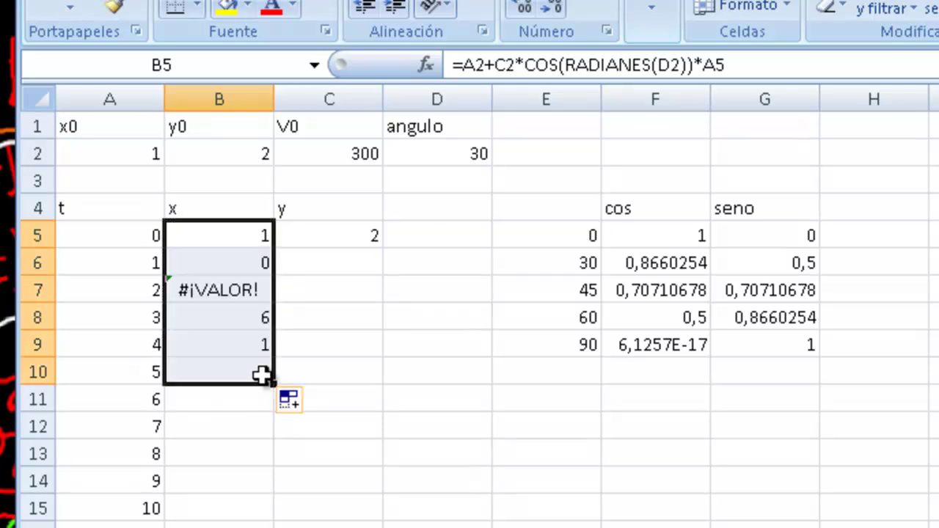
left_click(260, 265)
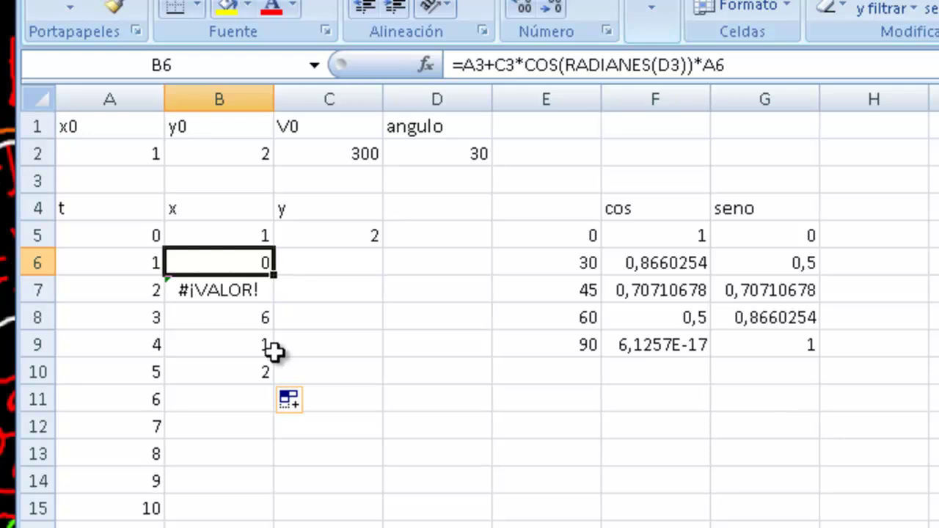
left_click(254, 285)
left_click(264, 323)
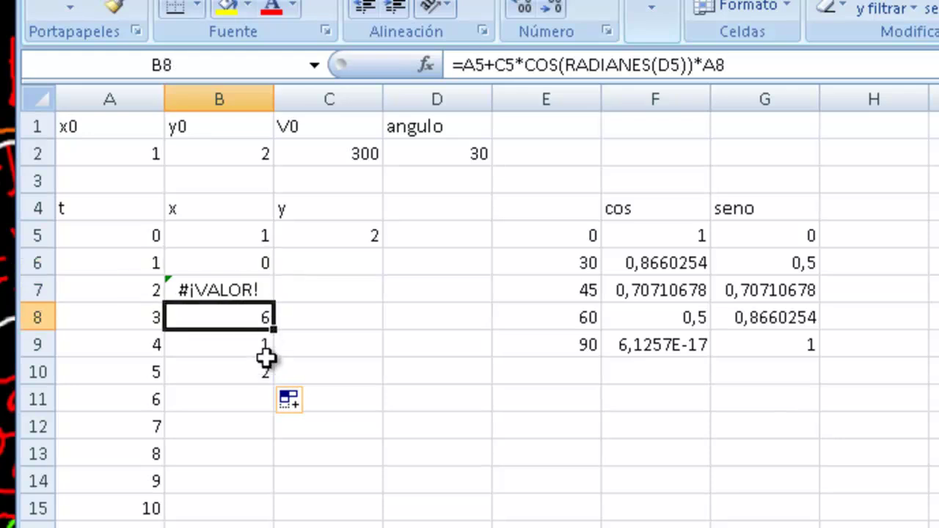
Compare the cell references in the copied x formulas in column B with those in the cosine formulas in column F
left_click(264, 344)
left_click(263, 372)
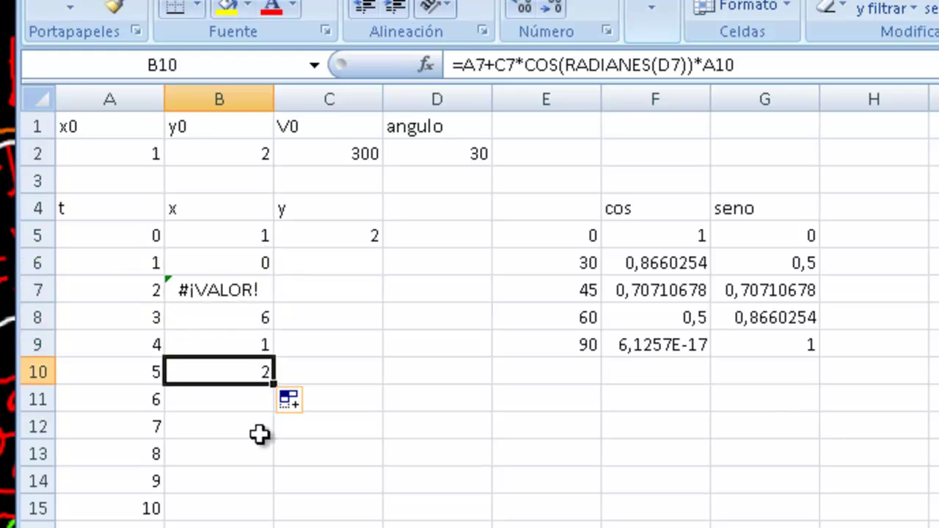
left_click(662, 239)
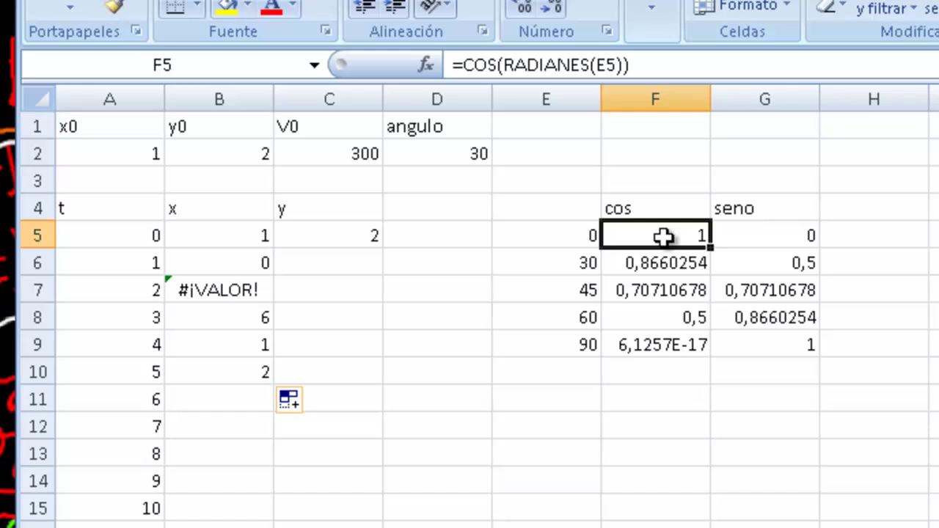
left_click(690, 265)
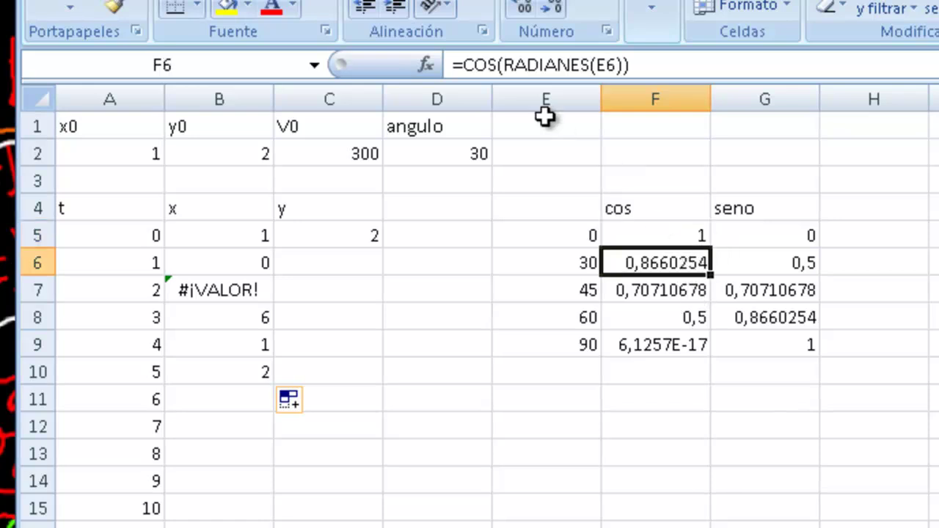
left_click(591, 65)
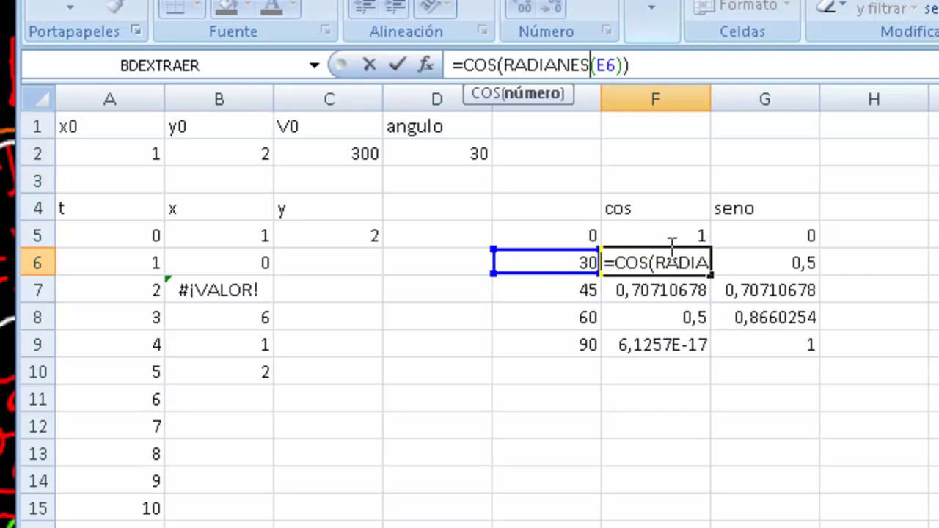
key("Escape")
left_click(663, 322)
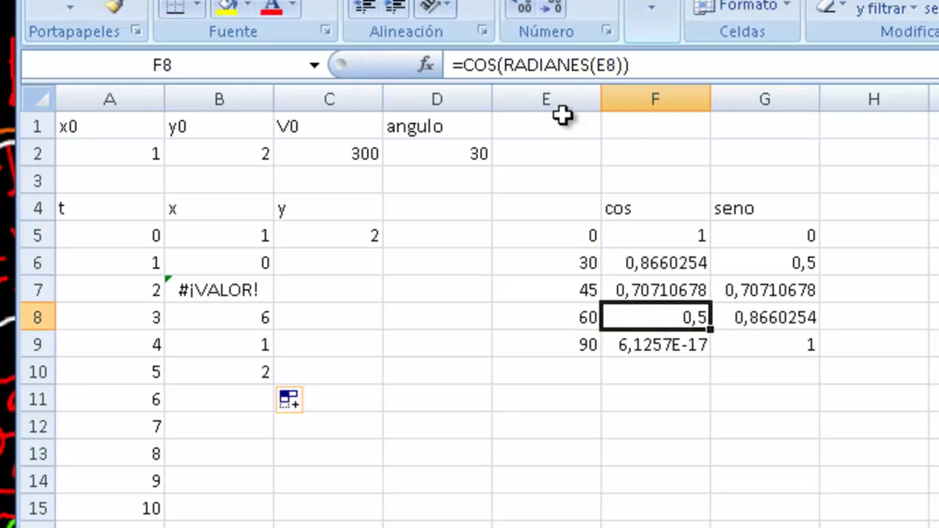
left_click(591, 66)
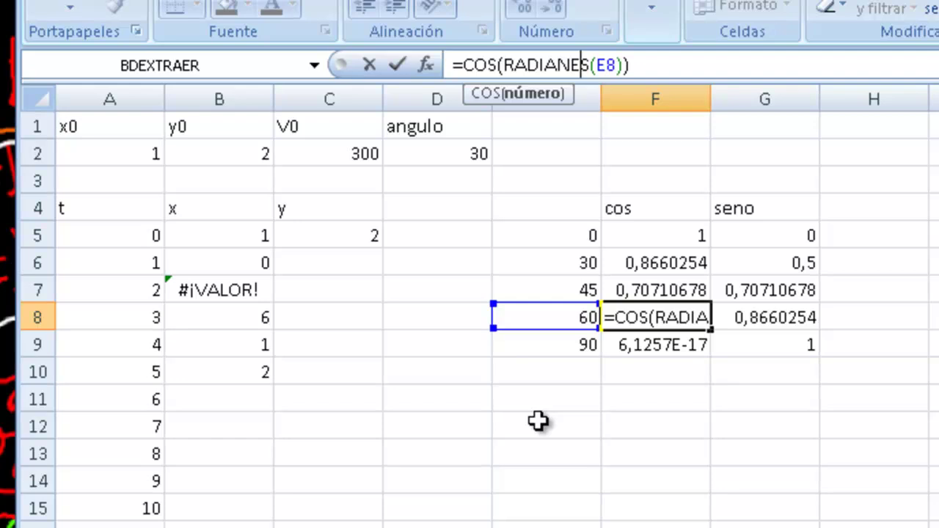
key("ctrl+Return")
key("Left")
key("Left")
key("Left")
key("Left")
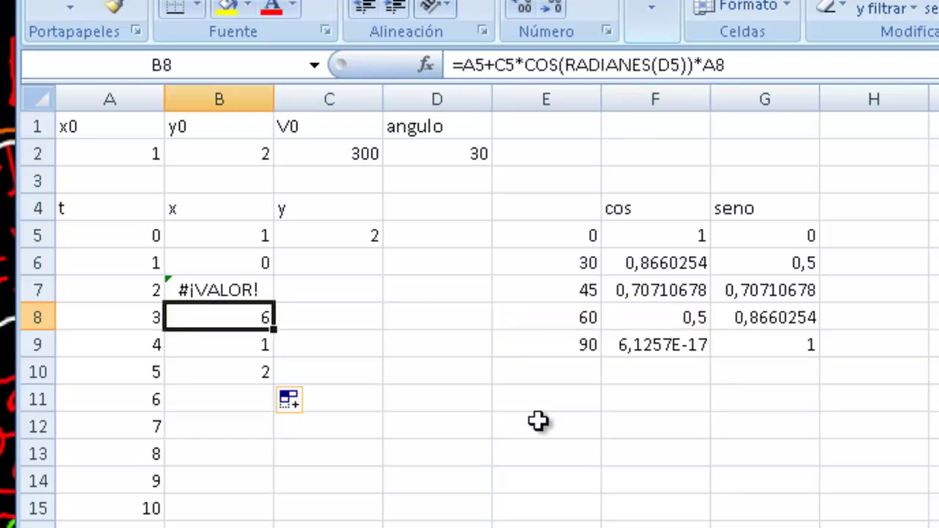
key("Up")
key("Up")
key("Down")
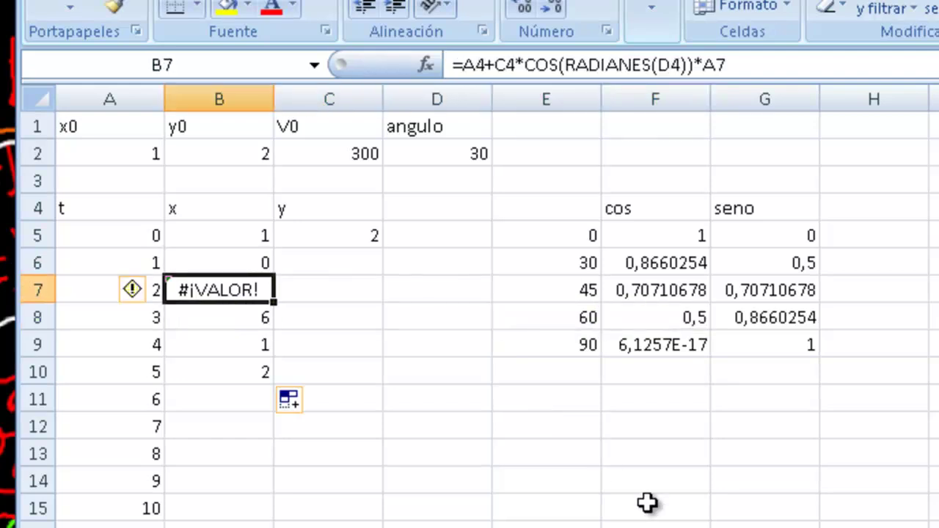
left_click(670, 65)
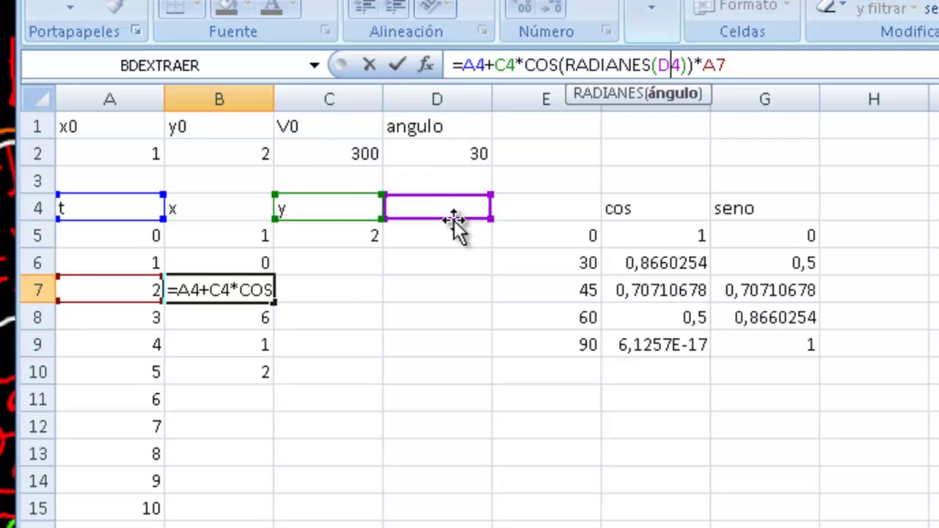
left_click_drag(145, 207, 139, 159)
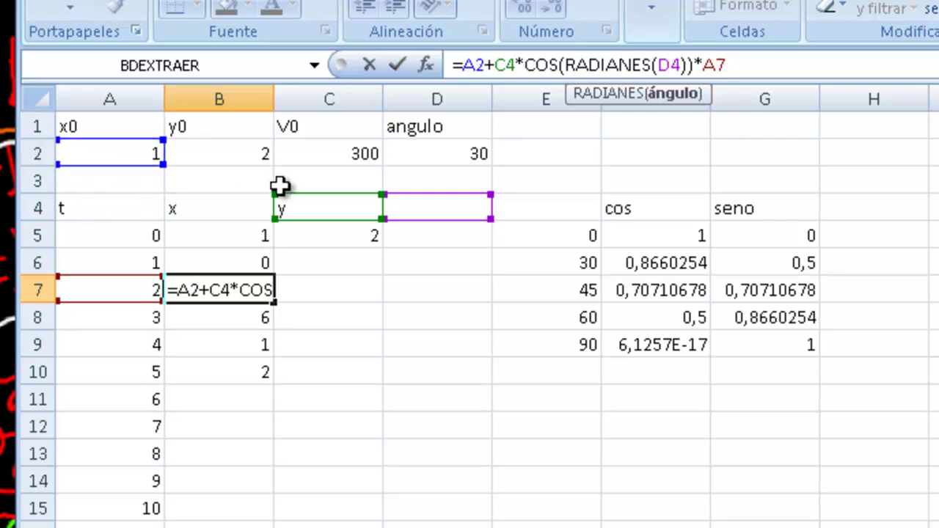
left_click_drag(305, 194, 311, 157)
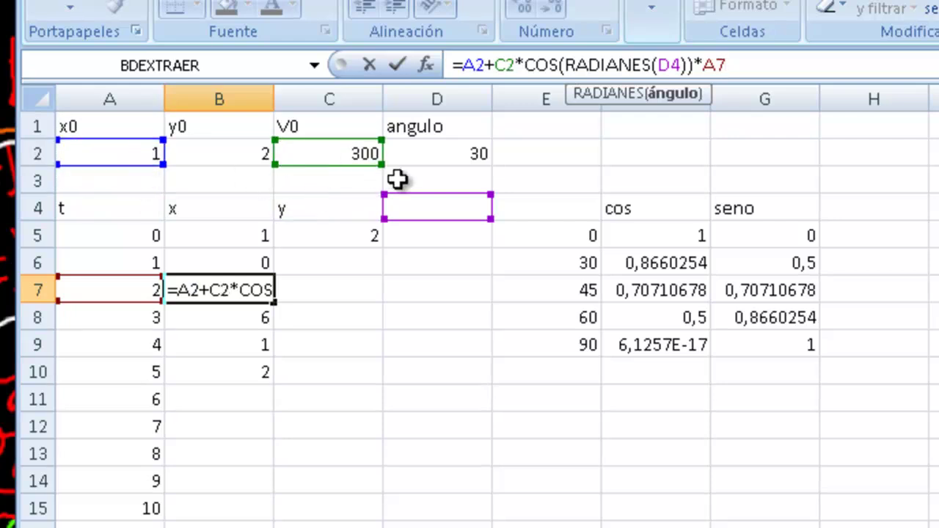
left_click_drag(407, 195, 410, 151)
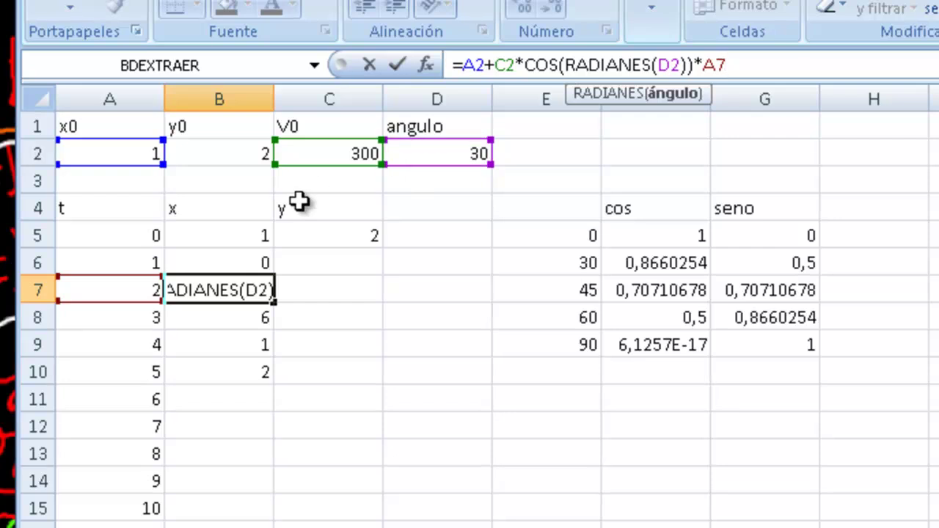
key("Escape")
Make the A2, C2 and D2 references in the x formula in B5 absolute, giving =$A$2+$C$2*COS(RADIANES($D$2))*A5
key("Up")
key("Up")
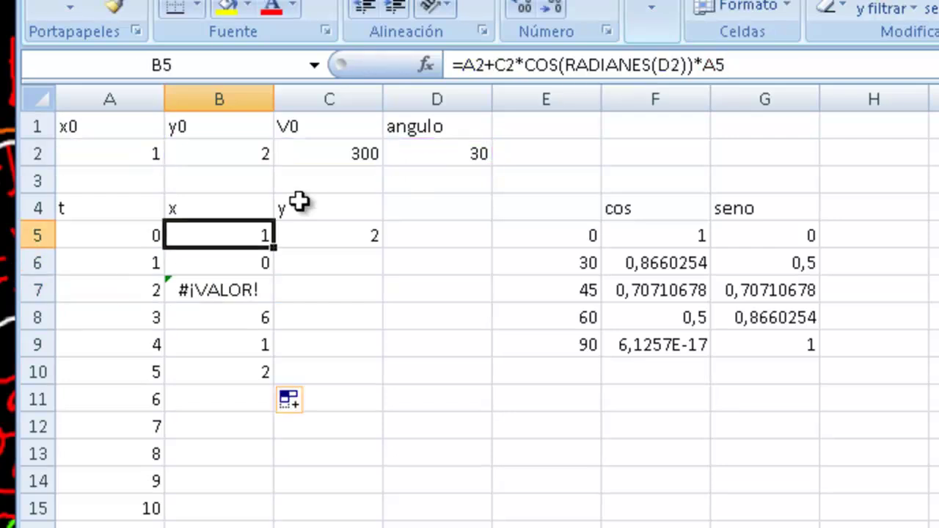
left_click(579, 66)
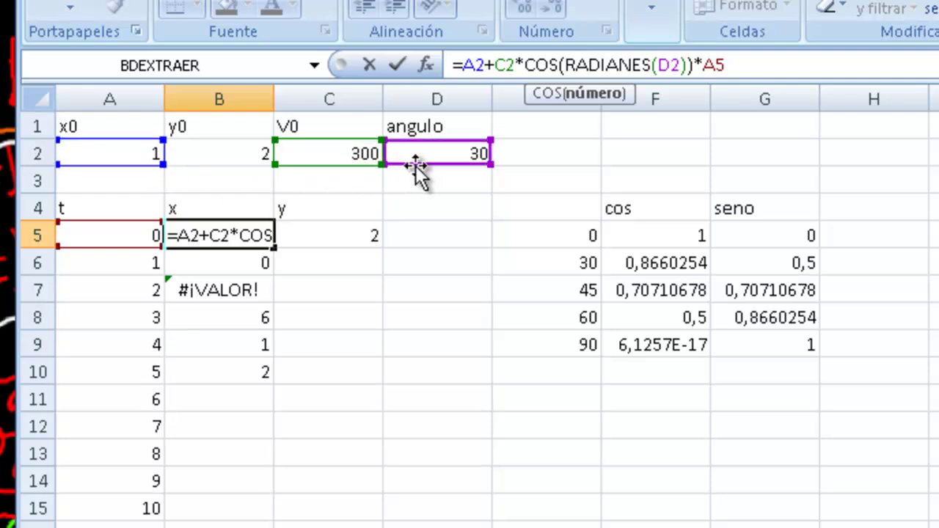
left_click(473, 65)
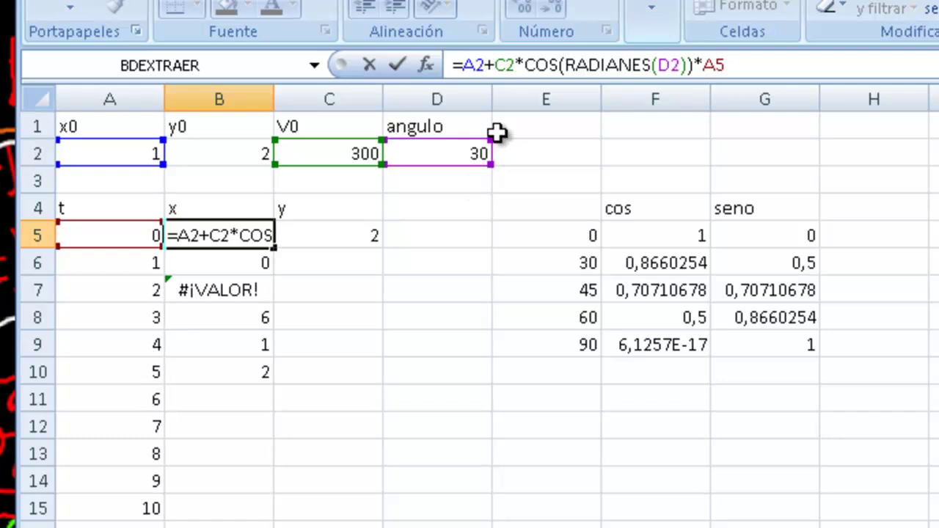
key("F4")
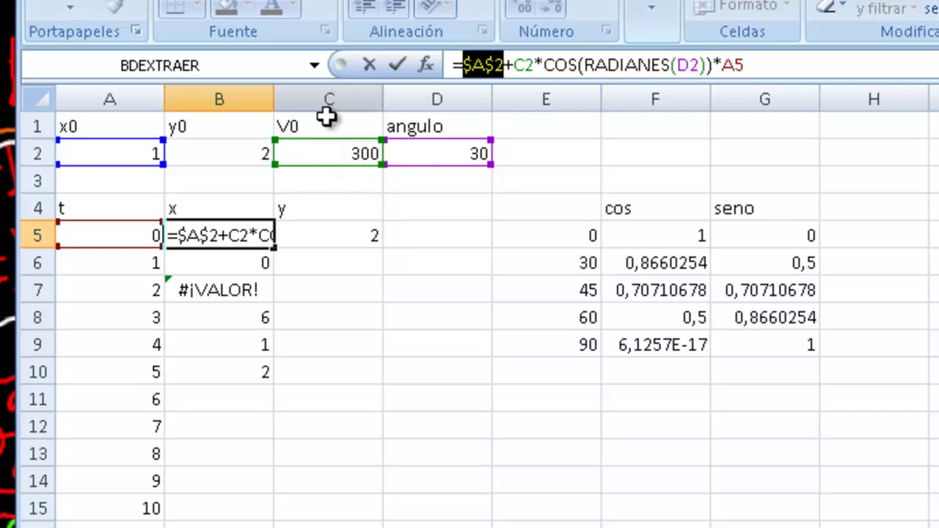
left_click(525, 65)
key("F4")
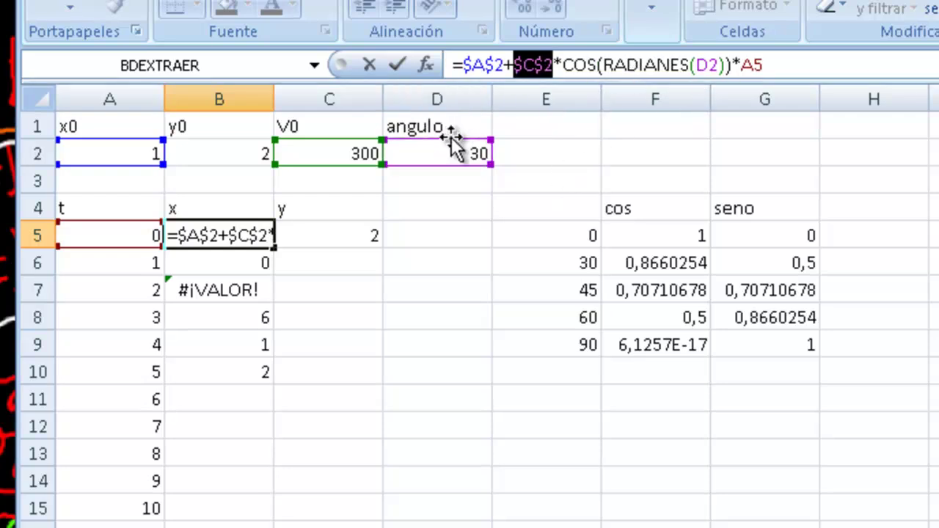
left_click(708, 65)
key("F4")
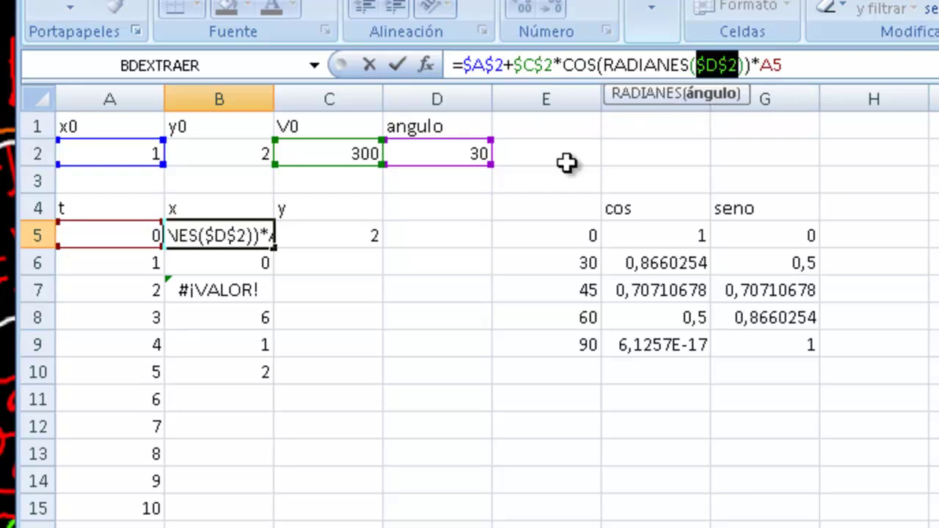
key("Return")
Fill the x formula from B5 down to B10 and check the references in B10's formula
key("Up")
key("shift+Down")
key("shift+Down")
key("shift+Down")
key("shift+Down")
key("shift+Down")
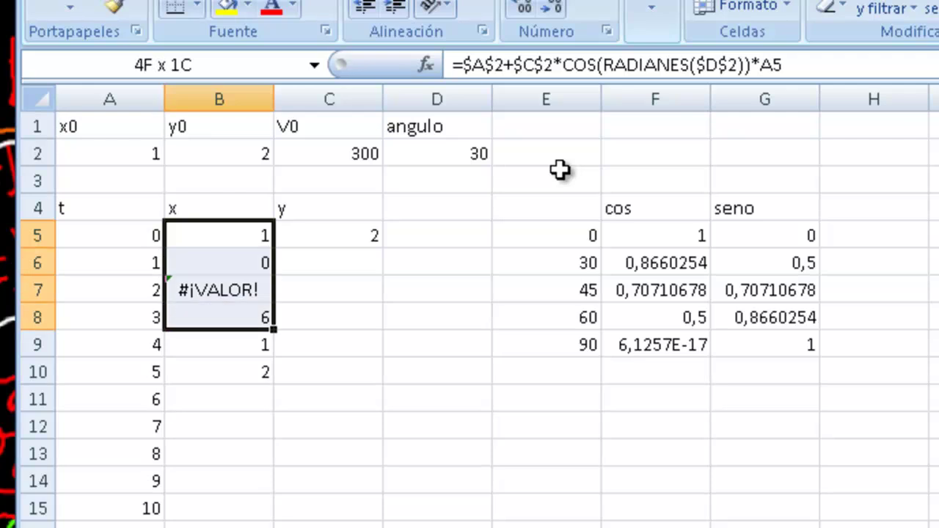
key("ctrl+j")
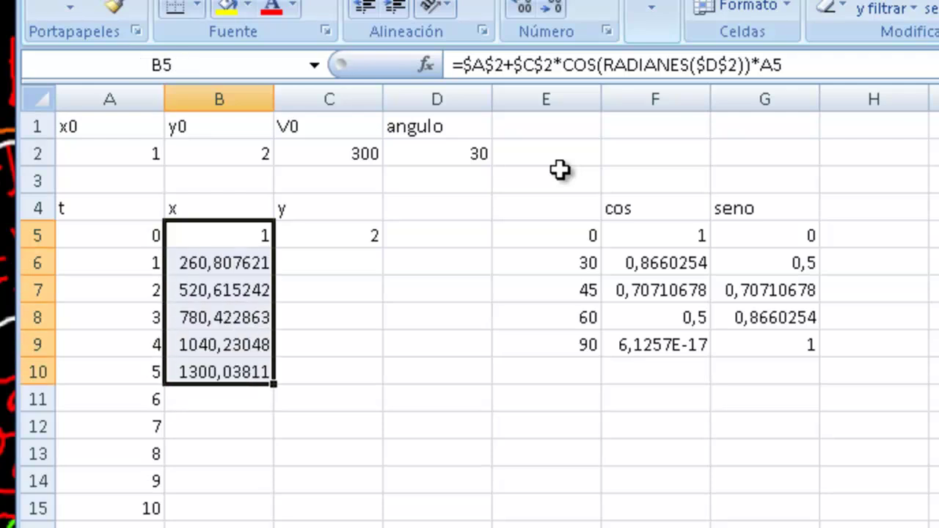
left_click(249, 374)
left_click(590, 68)
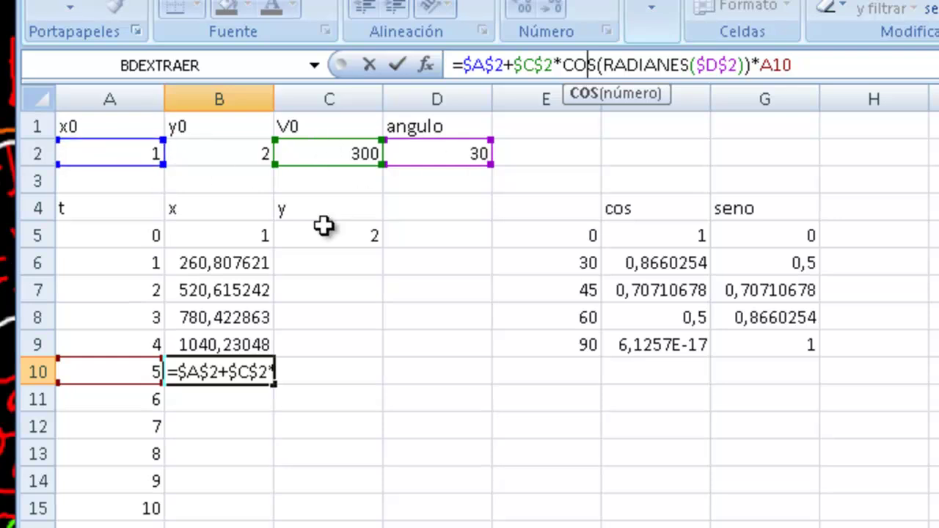
key("Return")
key("Up")
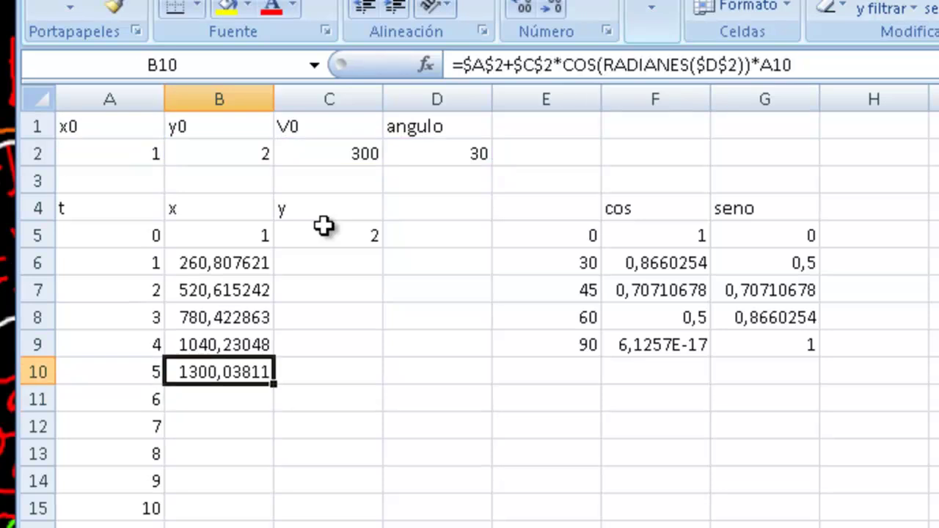
Fill the x formula from B10 down through B21, alongside the remaining time values
scroll(342, 237, "down", 6)
scroll(220, 440, "up", 6)
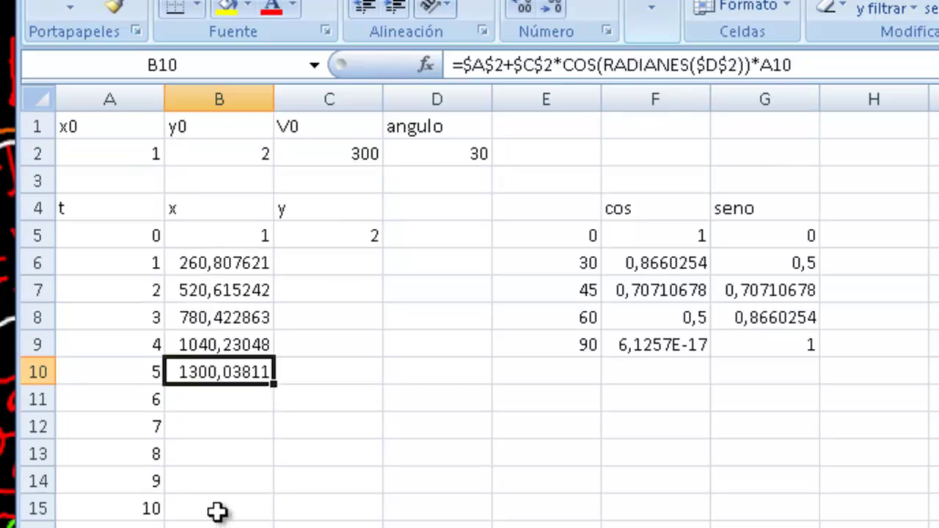
scroll(206, 498, "down", 1)
scroll(195, 488, "down", 1)
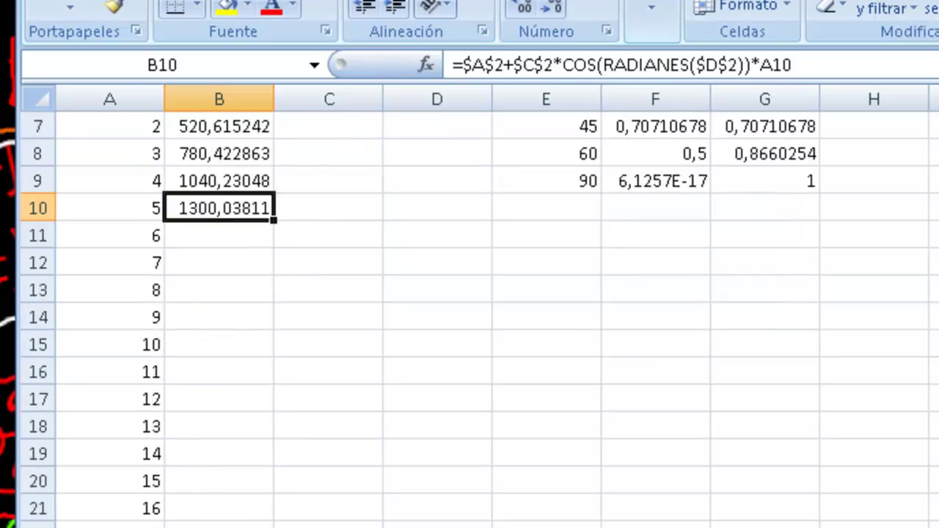
double_click(273, 220)
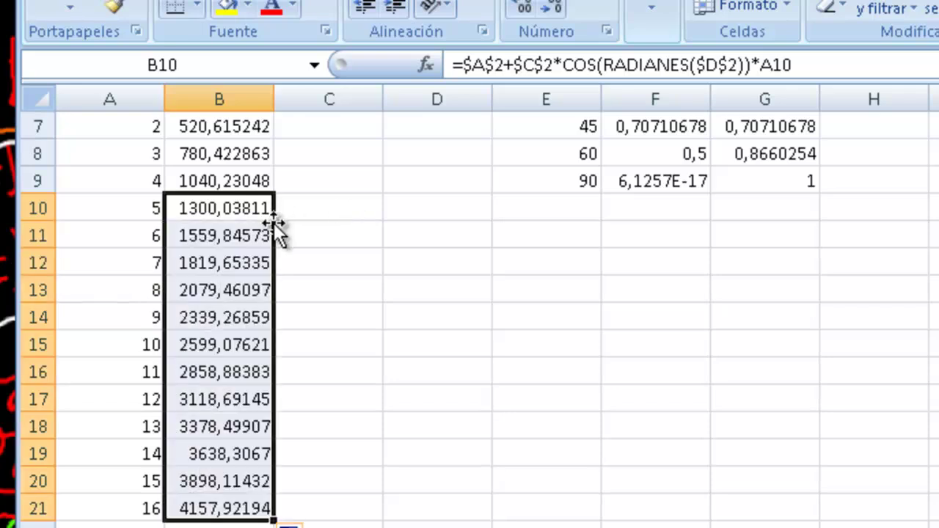
left_click(147, 504)
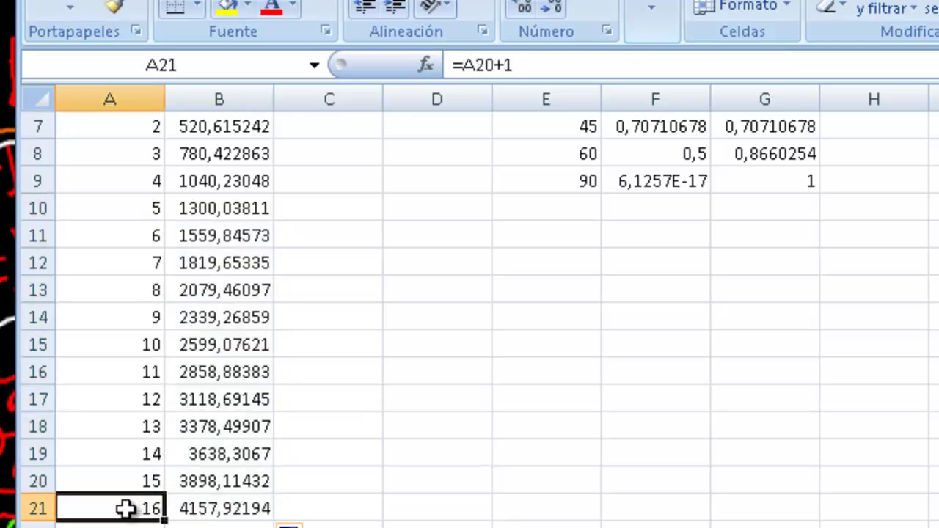
Make the B2, C2 and D2 references in the y formula in C5 absolute, giving =$B$2+$C$2*SENO(RADIANES($D$2))*A5-0,5*9,8*A5^2
scroll(469, 315, "up", 2)
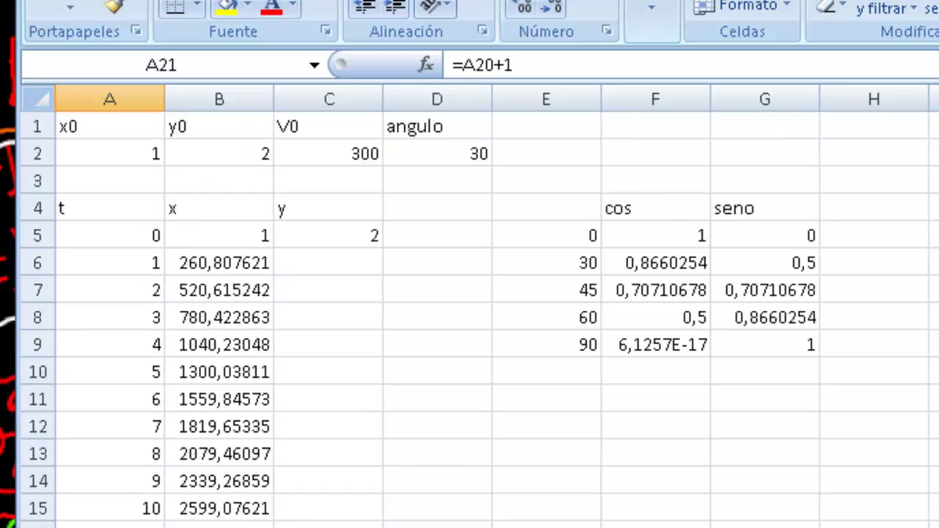
left_click(337, 280)
left_click(337, 263)
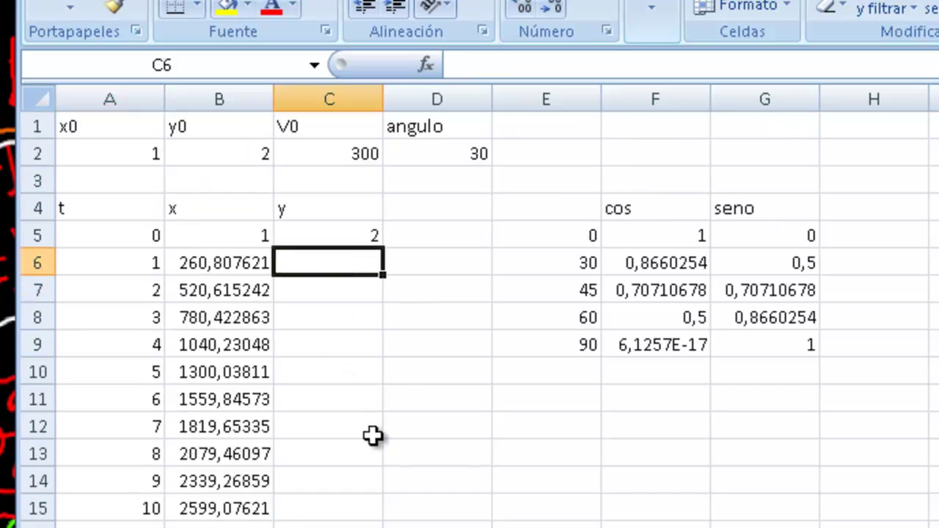
left_click(319, 235)
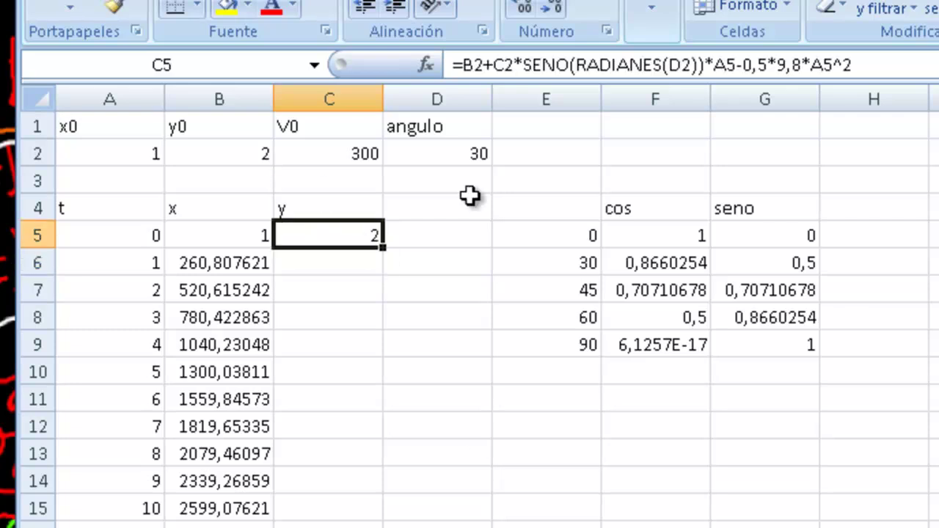
left_click(540, 64)
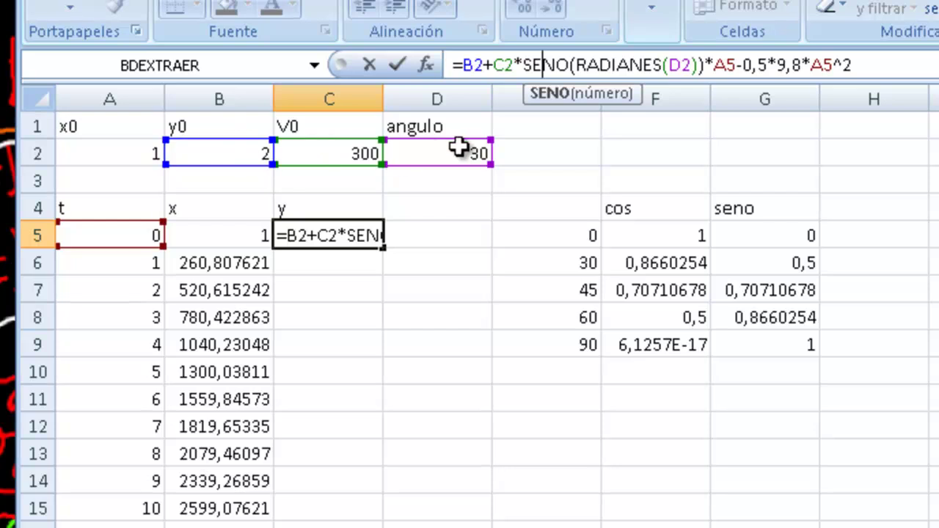
left_click(473, 66)
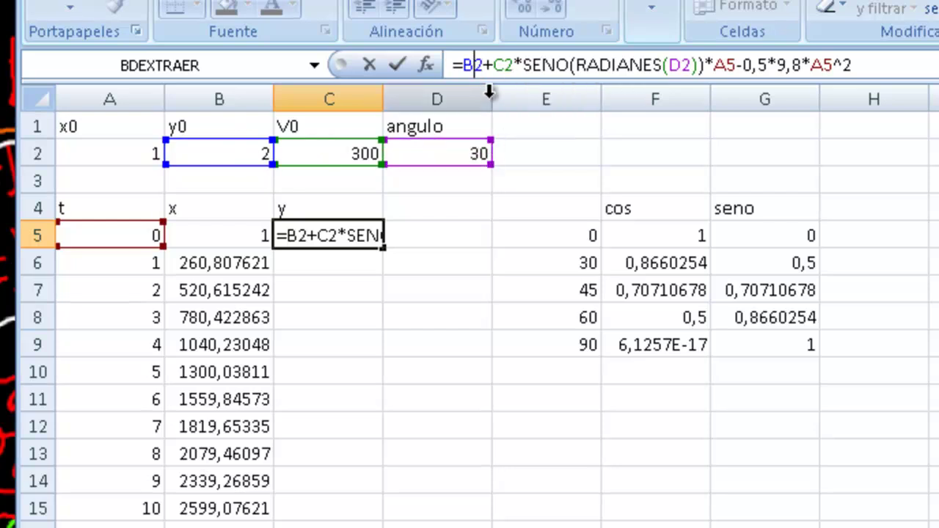
key("F4")
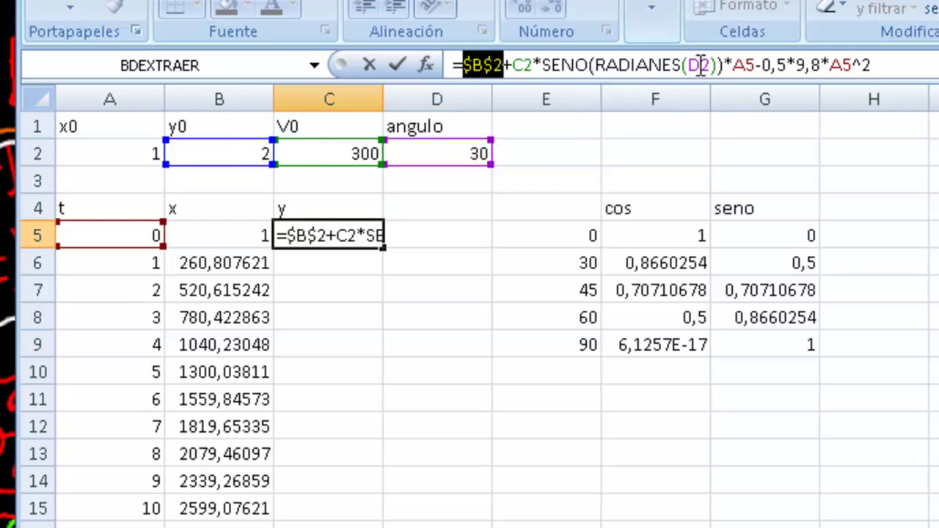
left_click(511, 66)
key("F4")
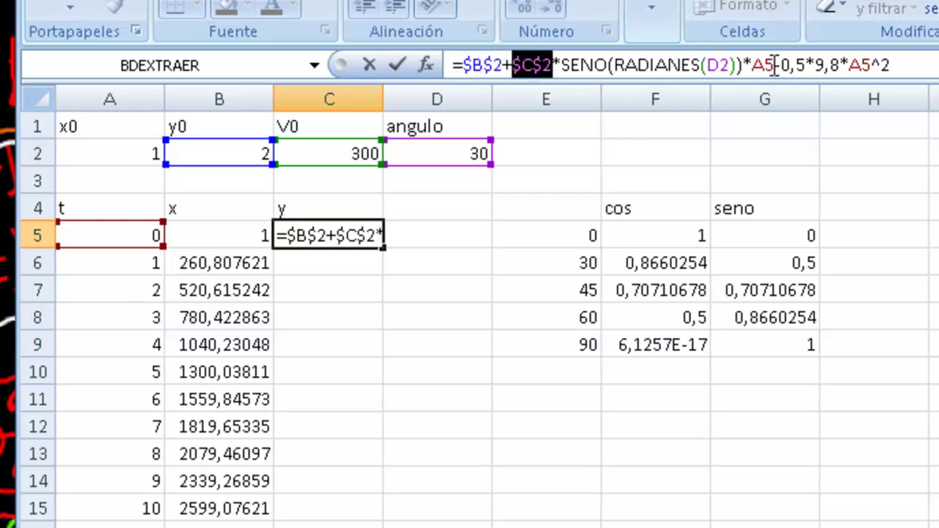
left_click(713, 65)
key("F4")
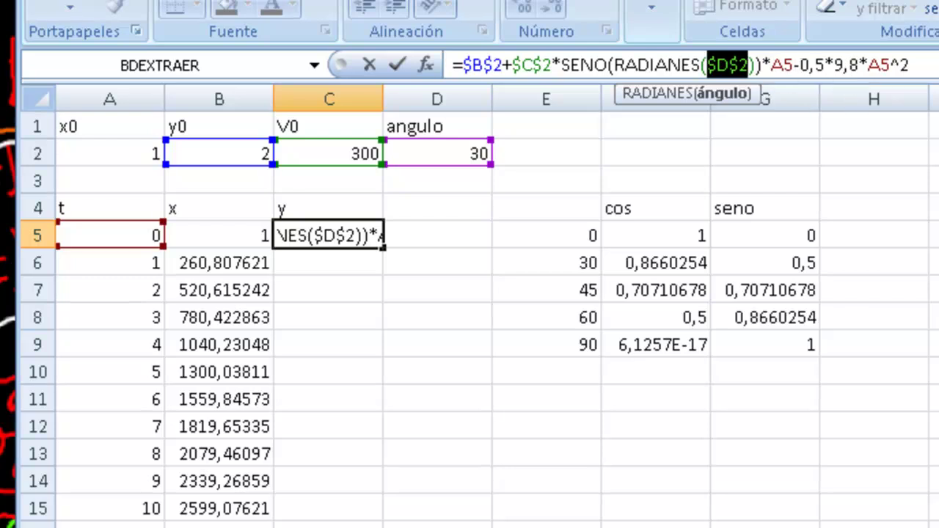
key("Return")
key("Up")
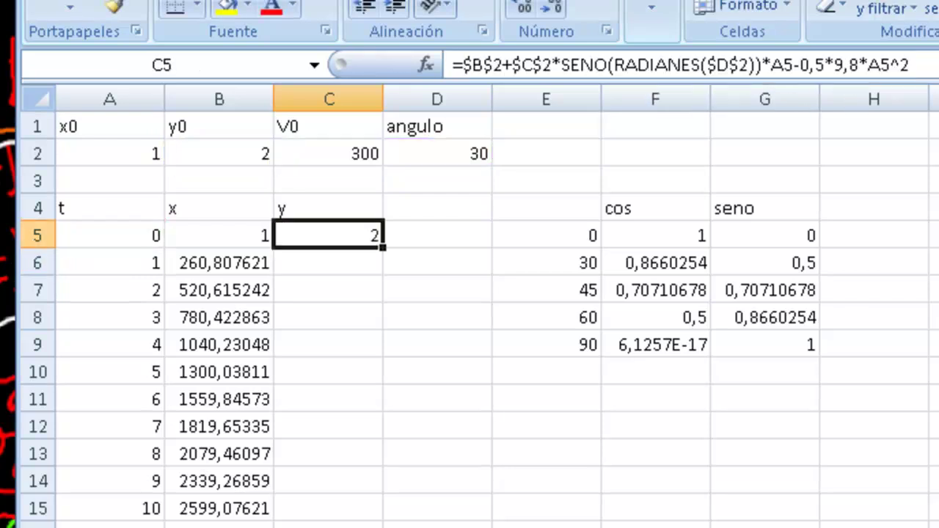
Fill the y formula from C5 down through C21, alongside the remaining time values
double_click(385, 248)
scroll(378, 251, "down", 1)
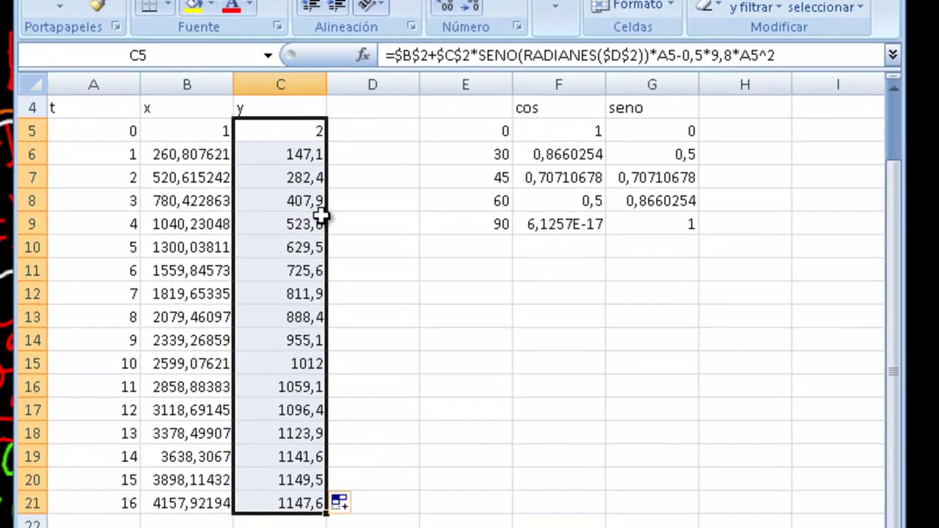
scroll(402, 278, "up", 1)
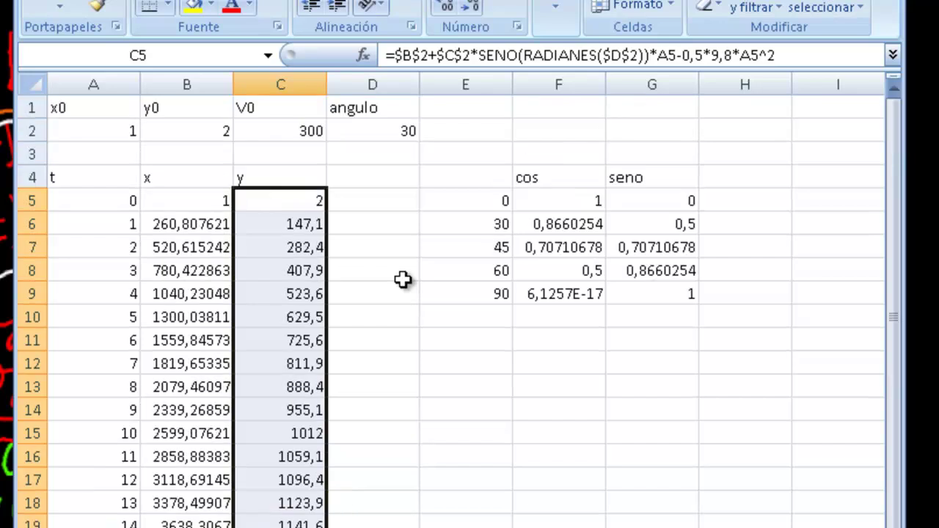
Delete the contents of the cos and seno check table in E4:G9
left_click(478, 303)
left_click_drag(493, 183, 703, 305)
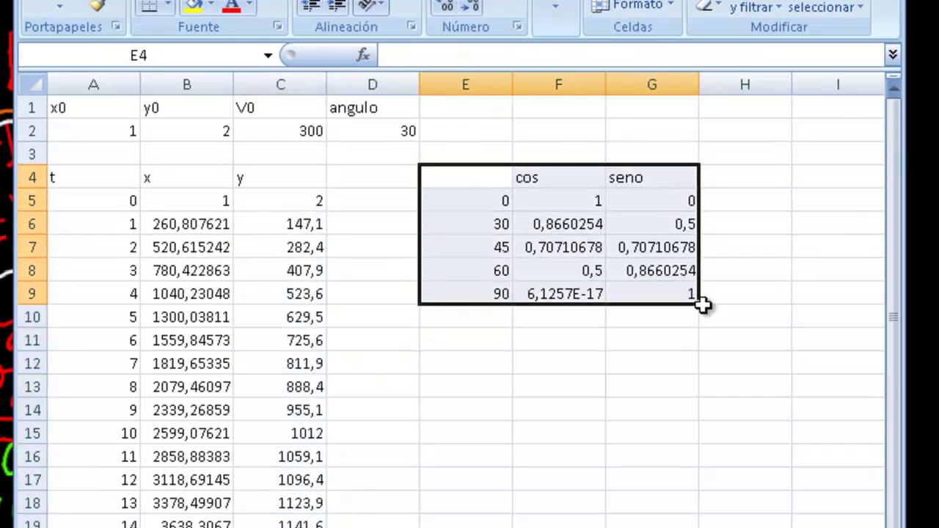
key("Delete")
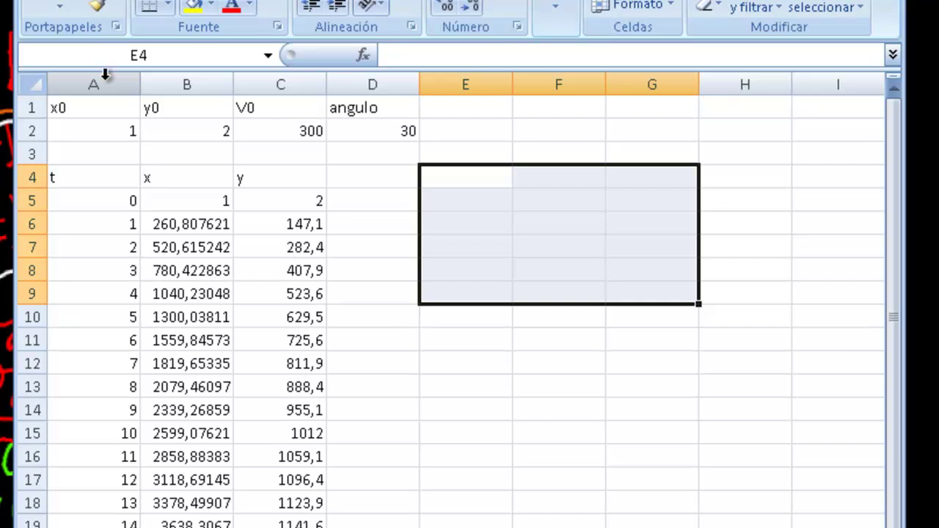
Format the calculated x and y values in columns B and C, from row 5 down, to show one decimal place
left_click_drag(125, 155, 308, 480)
left_click(220, 154)
left_click_drag(220, 201, 249, 503)
scroll(310, 319, "down", 1)
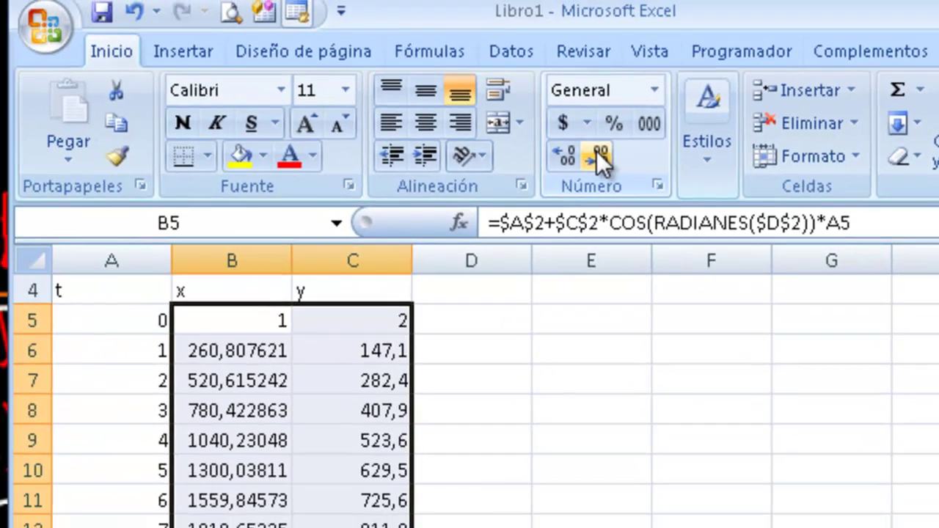
left_click(299, 360)
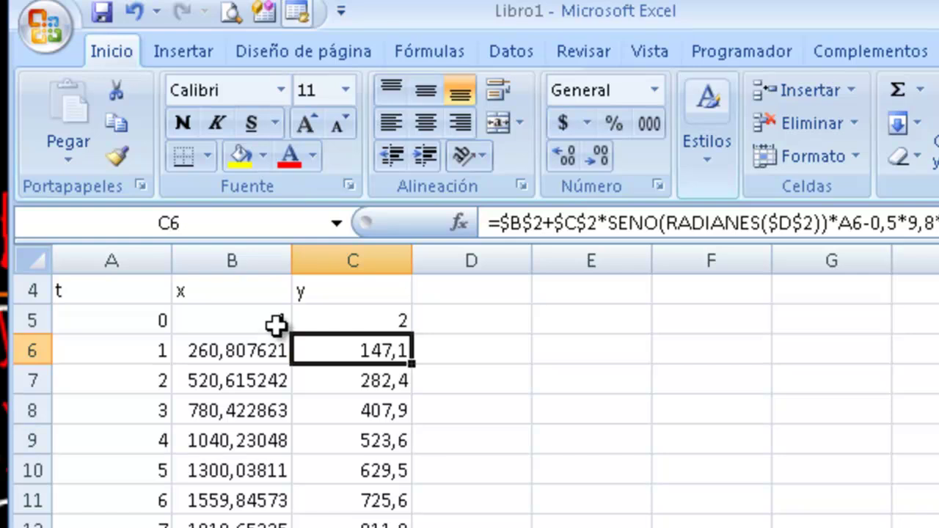
left_click_drag(277, 323, 366, 527)
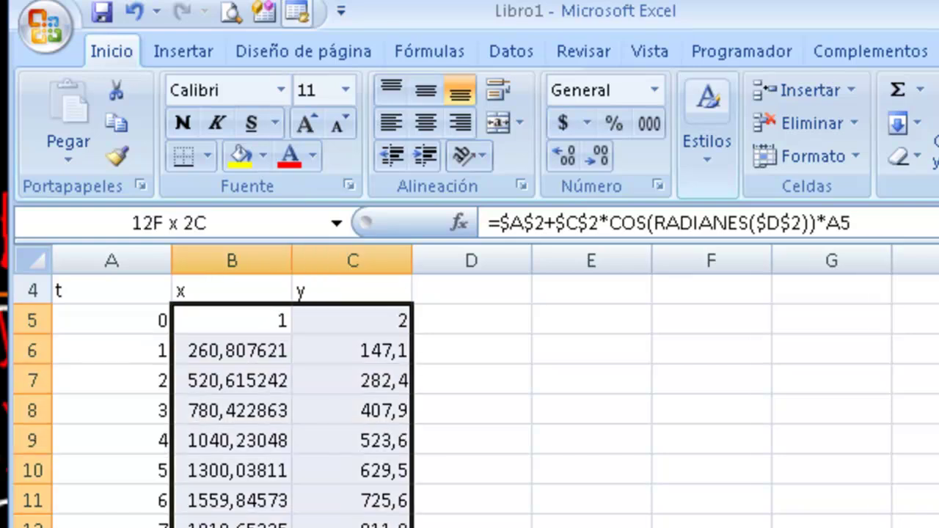
left_click(565, 156)
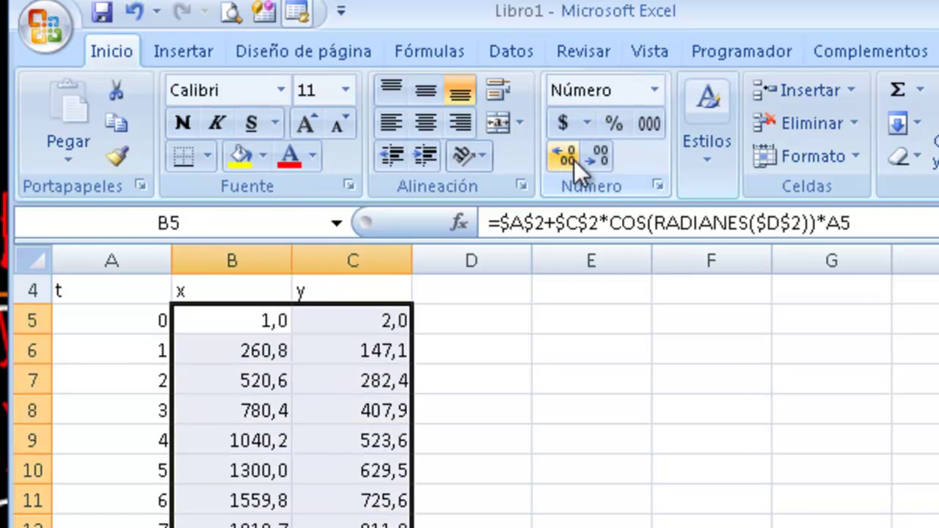
left_click(598, 159)
left_click(565, 157)
left_click(555, 156)
left_click(557, 157)
left_click(602, 160)
left_click(604, 160)
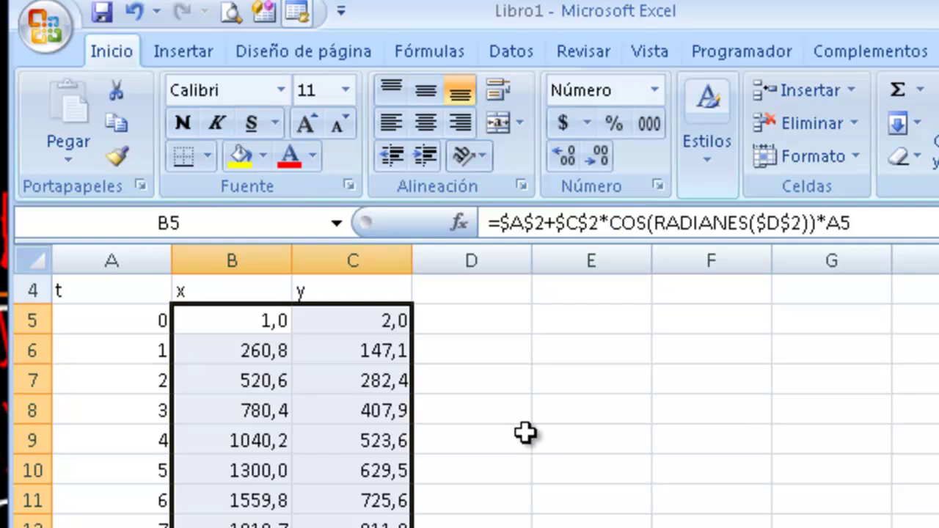
key("Return")
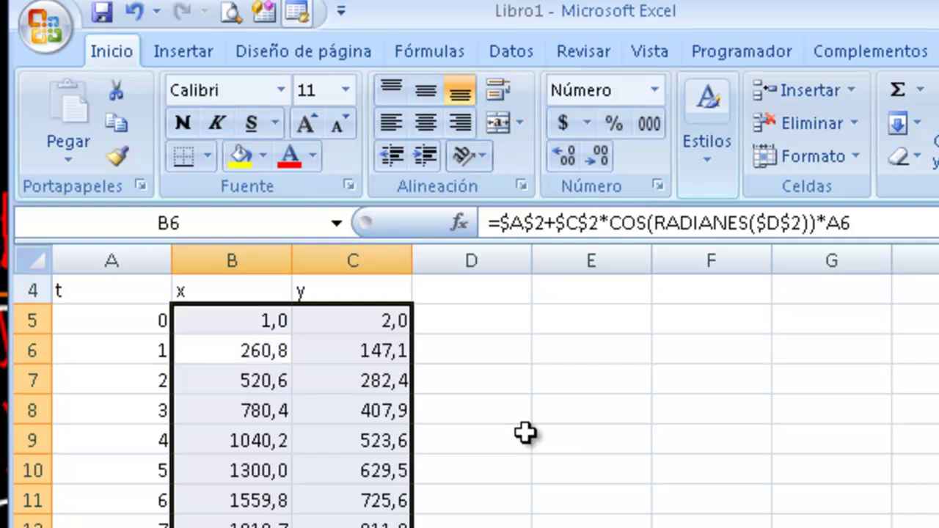
key("Right")
key("Left")
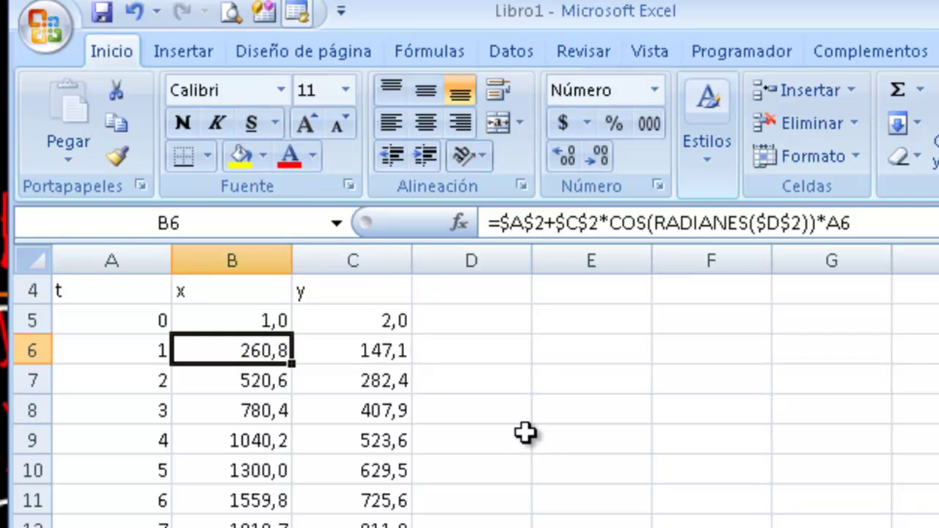
key("Up")
key("Up")
key("Up")
key("Up")
key("Up")
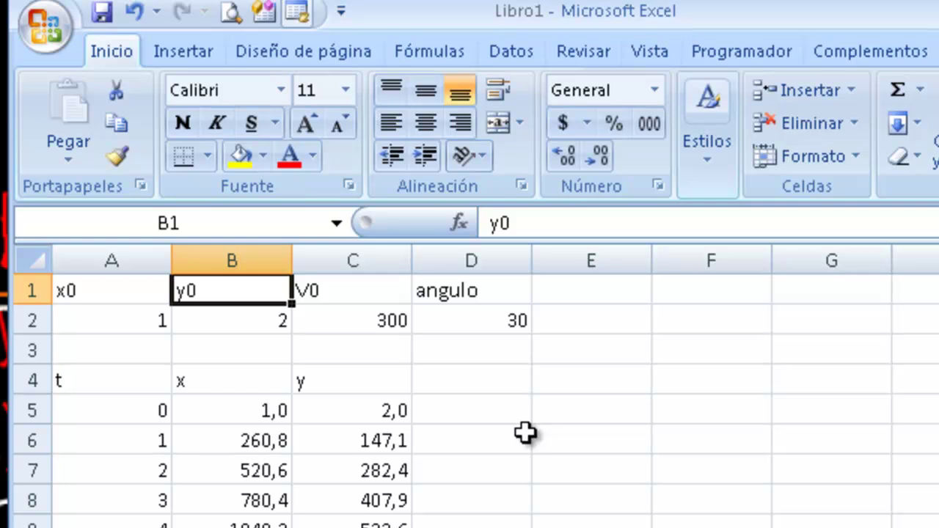
key("Left")
key("shift+Down")
key("shift+Right")
key("shift+Right")
key("shift+Right")
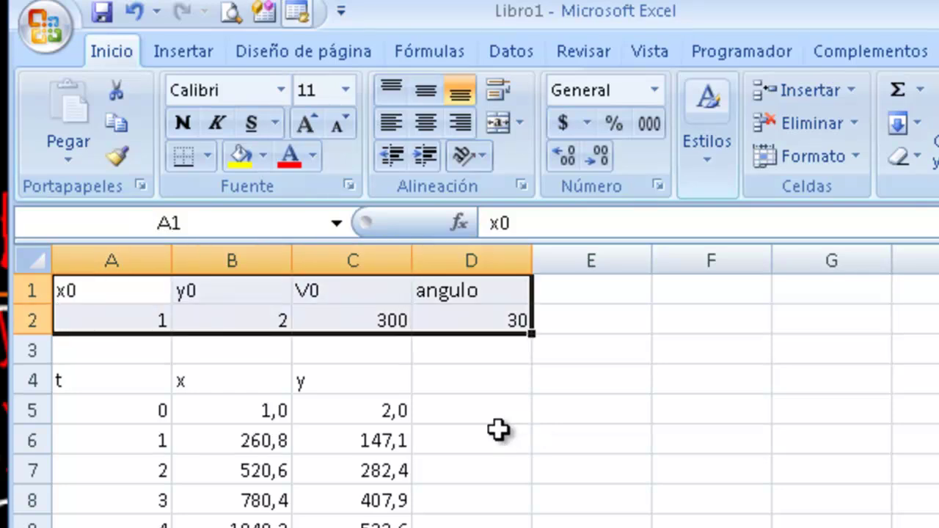
left_click(506, 467)
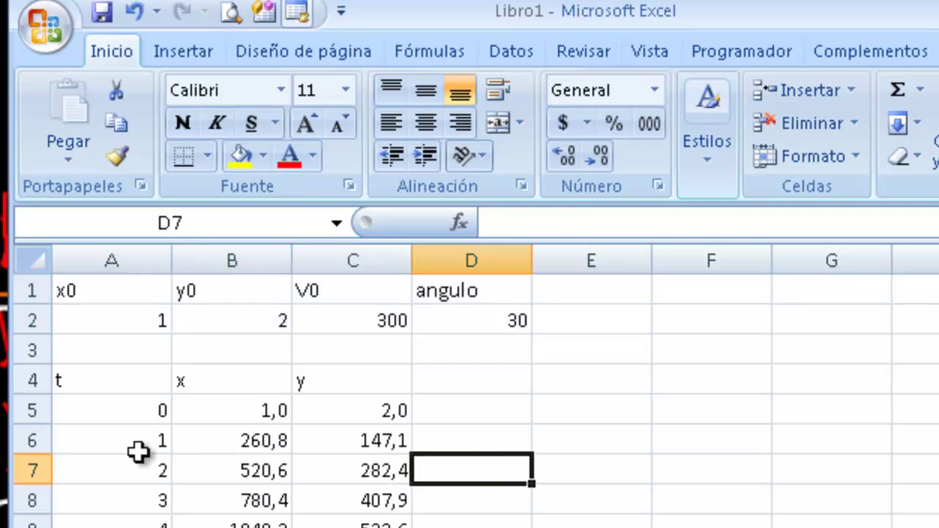
left_click_drag(85, 383, 88, 527)
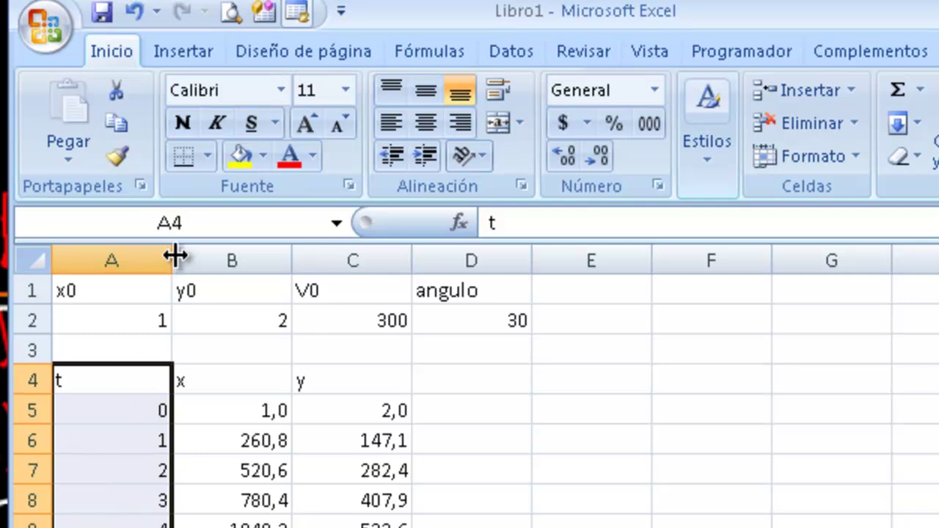
Autofit the widths of columns A, B and C to their contents
left_click(117, 313)
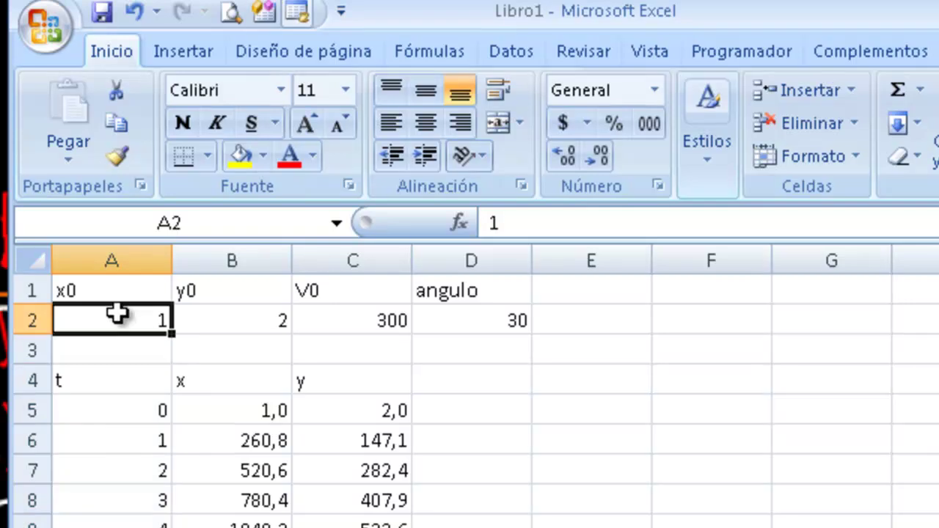
double_click(173, 261)
double_click(203, 255)
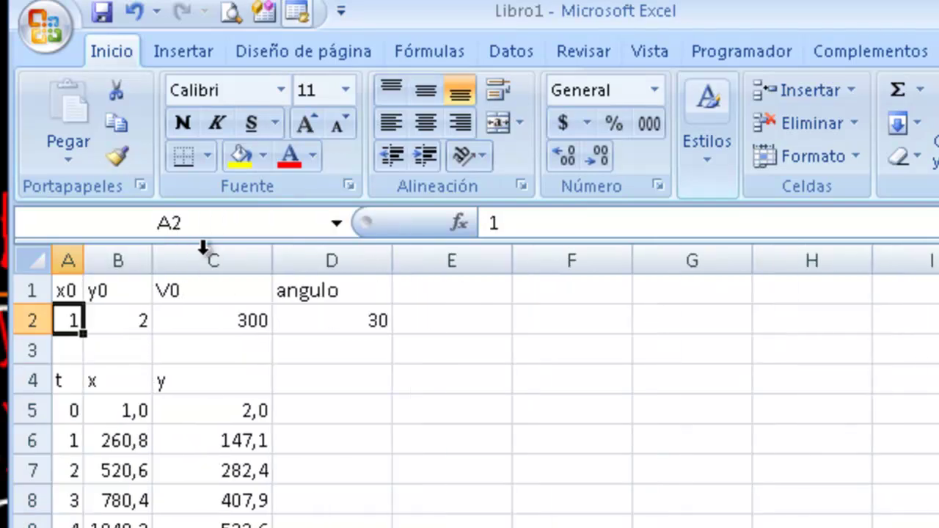
double_click(266, 253)
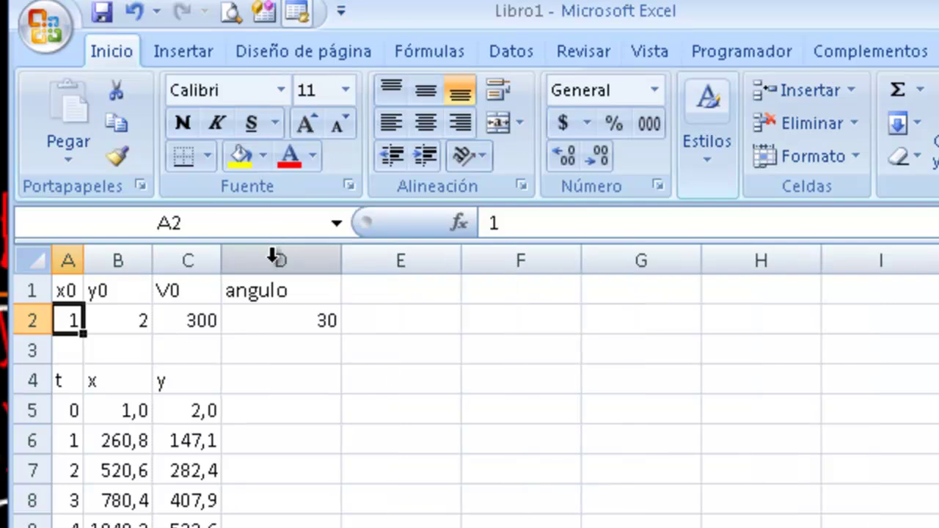
Apply all borders (Todos los bordes) to the t, x, y table starting at A4 and to the initial values in A1:D2
left_click(273, 412)
scroll(203, 329, "down", 3)
scroll(188, 352, "up", 2)
left_click_drag(79, 295, 191, 524)
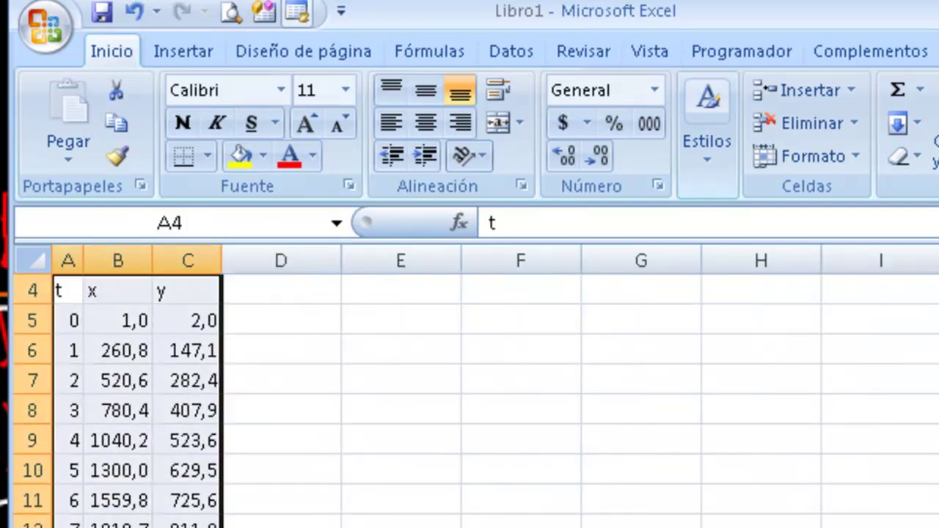
left_click(207, 156)
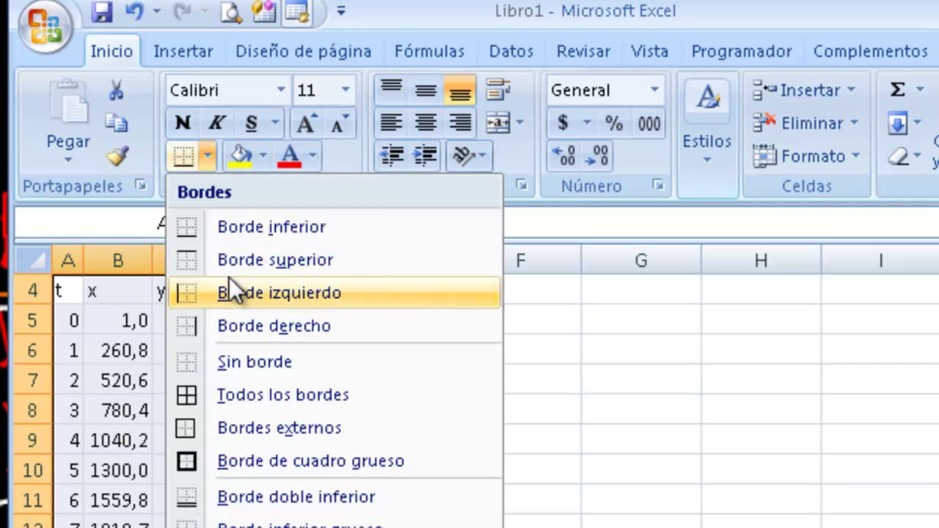
left_click(242, 393)
scroll(245, 389, "up", 2)
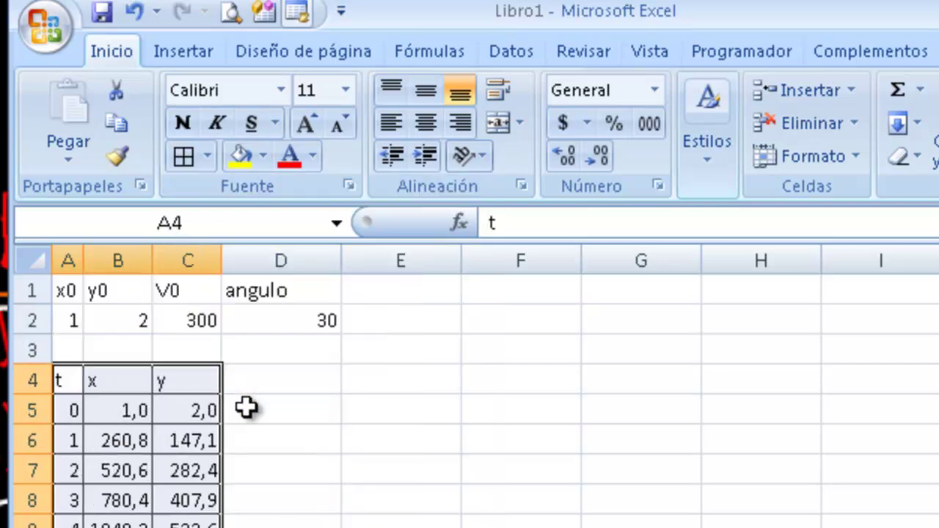
left_click_drag(73, 292, 287, 321)
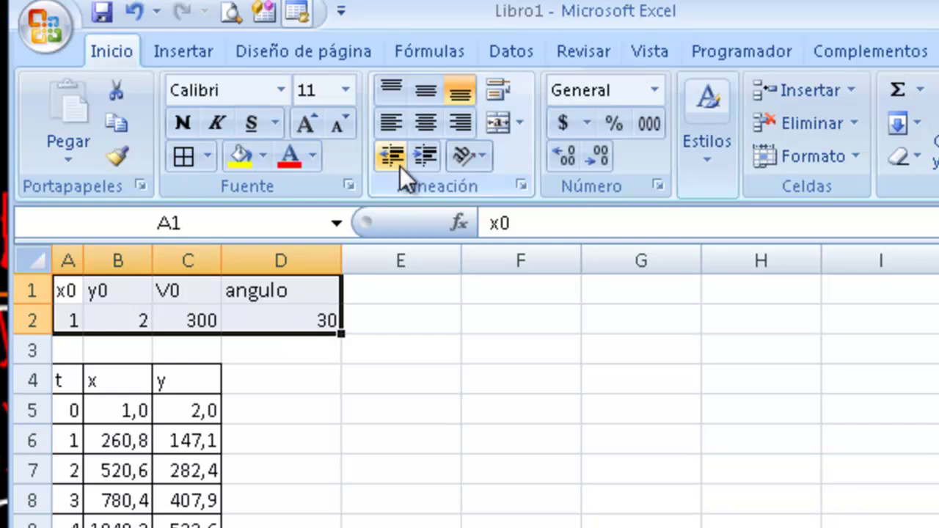
left_click(193, 154)
Give the initial-value headers in A1:D1 a light grey fill and bold text
left_click(64, 292)
left_click_drag(64, 292, 308, 289)
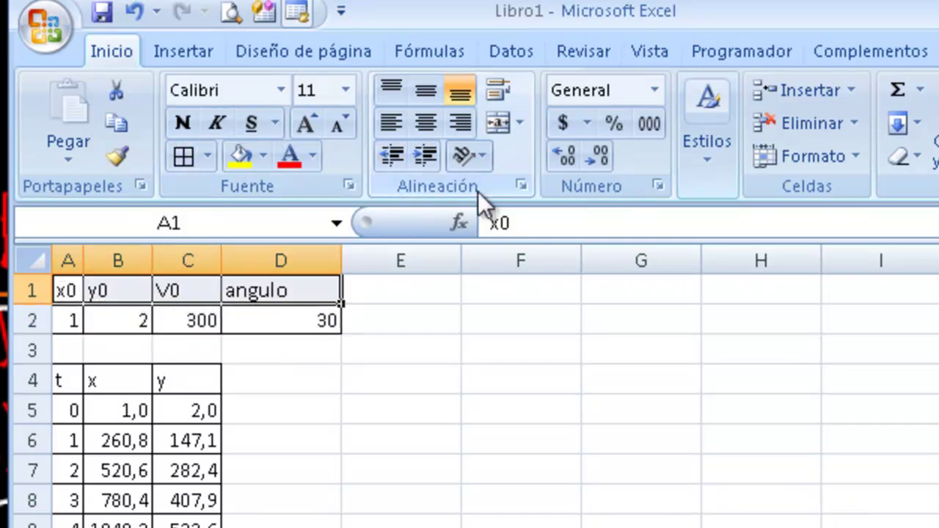
left_click(264, 155)
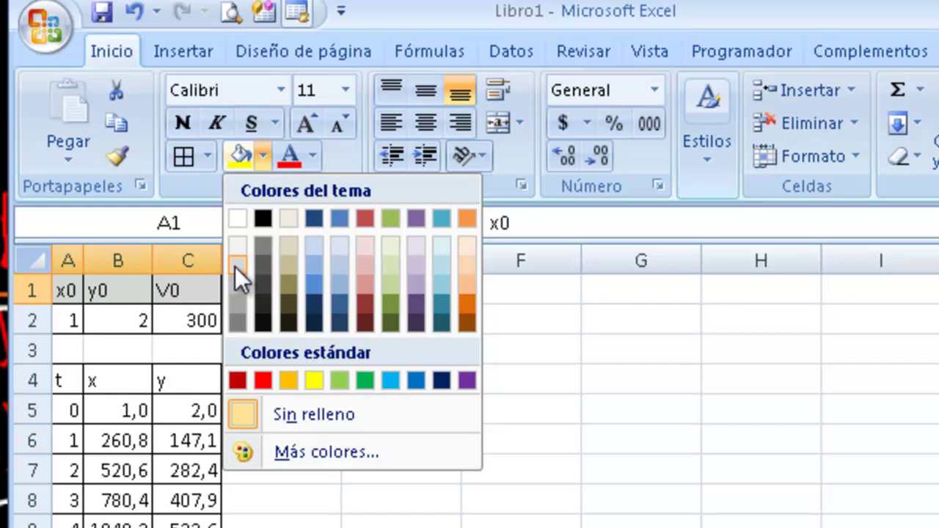
left_click(235, 266)
left_click(195, 122)
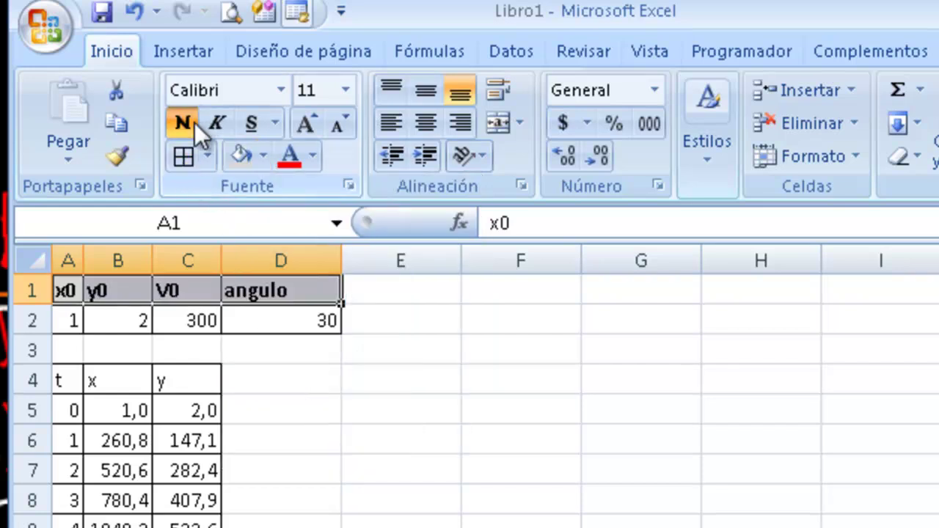
Apply the same light grey fill and bold text to the t, x and y headers in A4:C4
left_click_drag(74, 378, 186, 377)
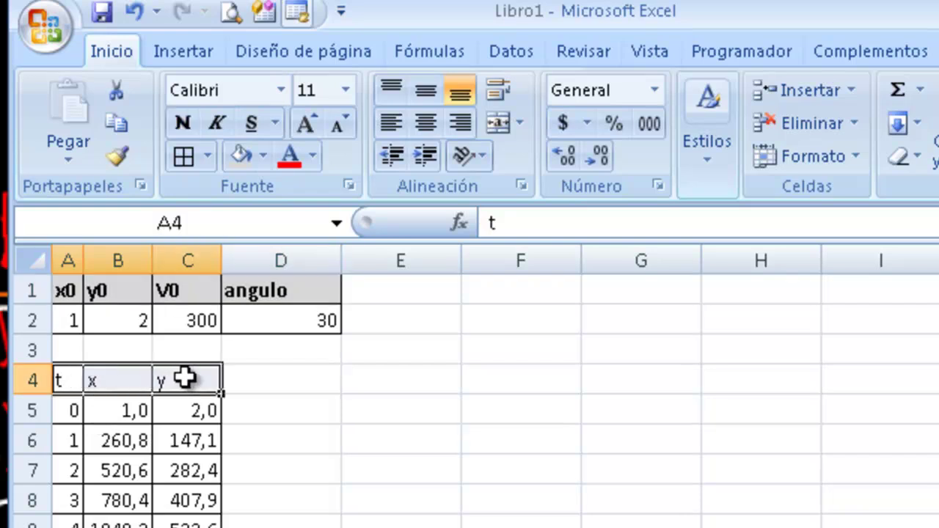
left_click(246, 153)
left_click(182, 122)
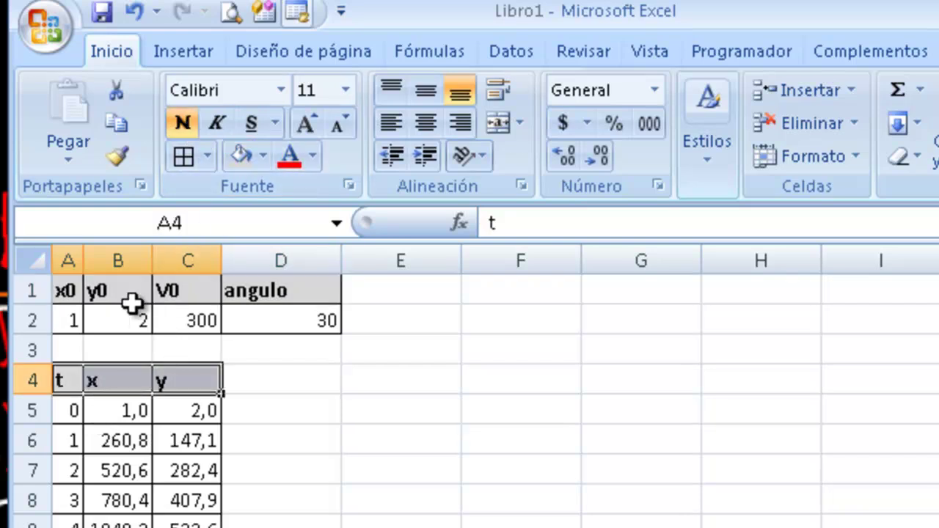
Center the contents of columns A through D horizontally
left_click_drag(66, 249, 272, 255)
left_click(426, 121)
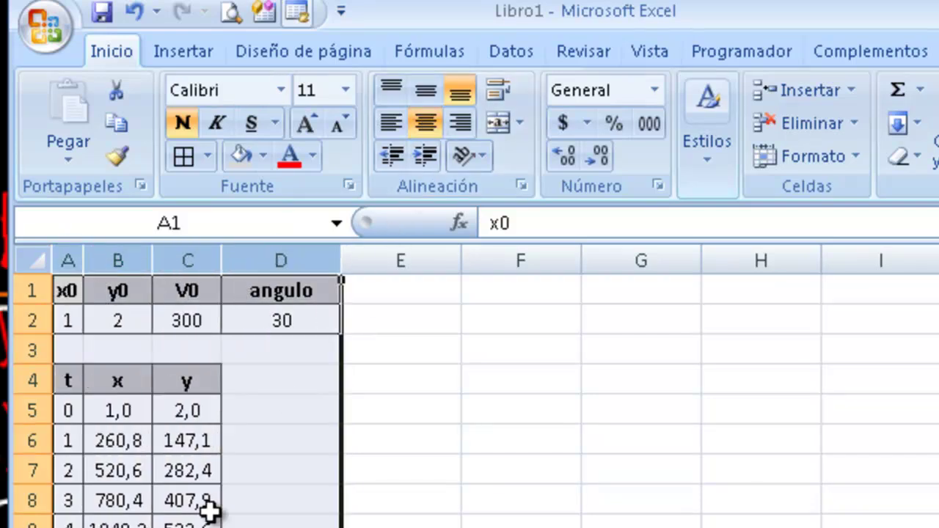
left_click(232, 417)
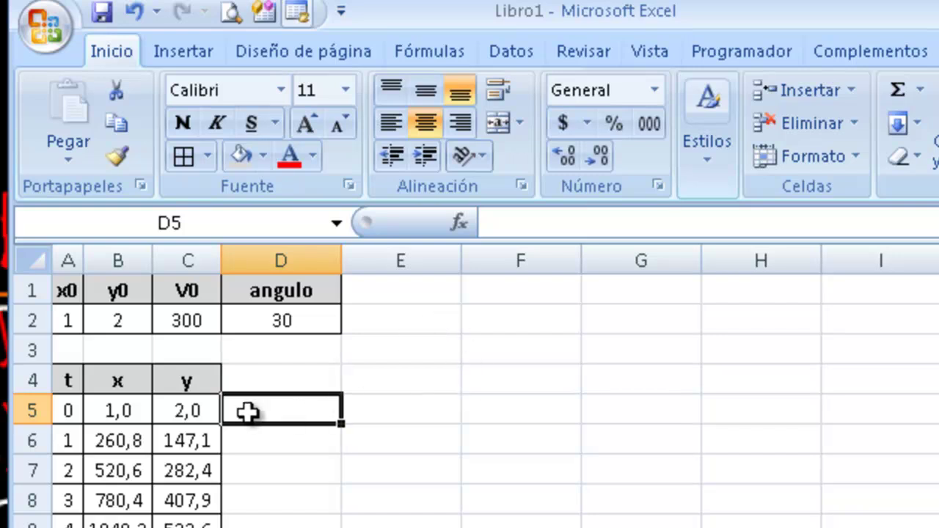
Try to insert a markers-only scatter chart from the y values in C5:C21 and the t values in A5:A21
left_click_drag(191, 408, 191, 527)
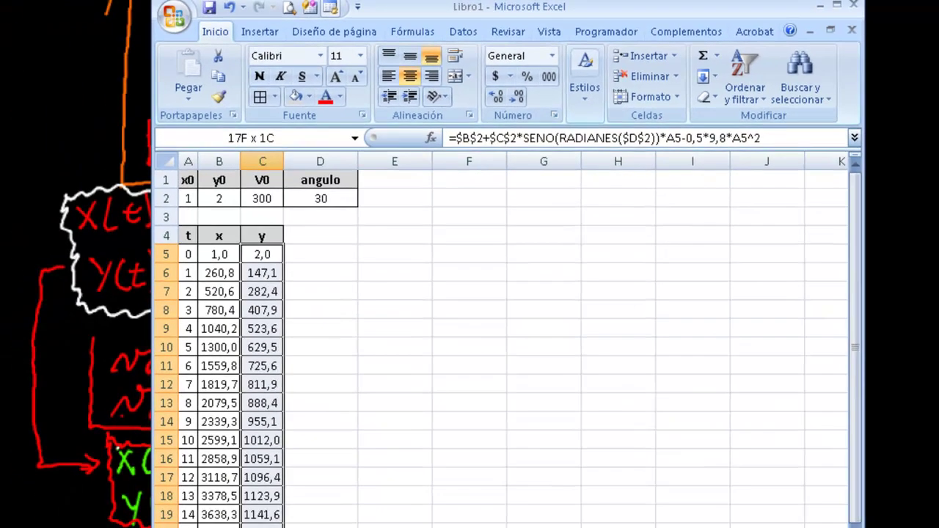
left_click_drag(186, 258, 183, 527)
left_click(261, 253)
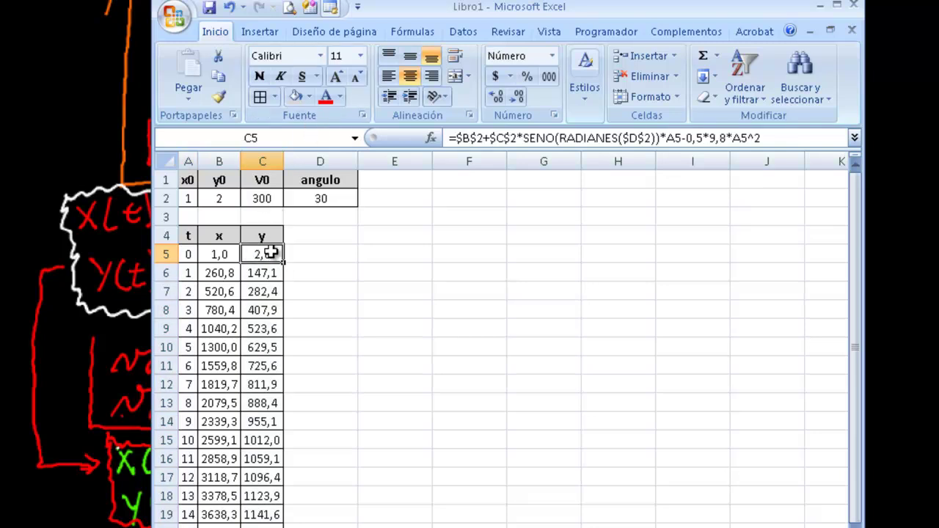
left_click_drag(270, 252, 271, 527)
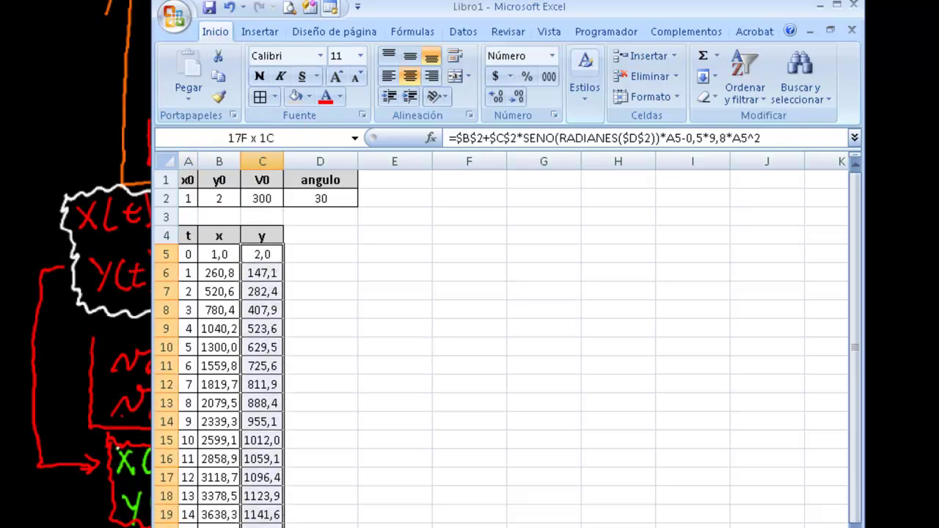
left_click_drag(189, 249, 187, 527)
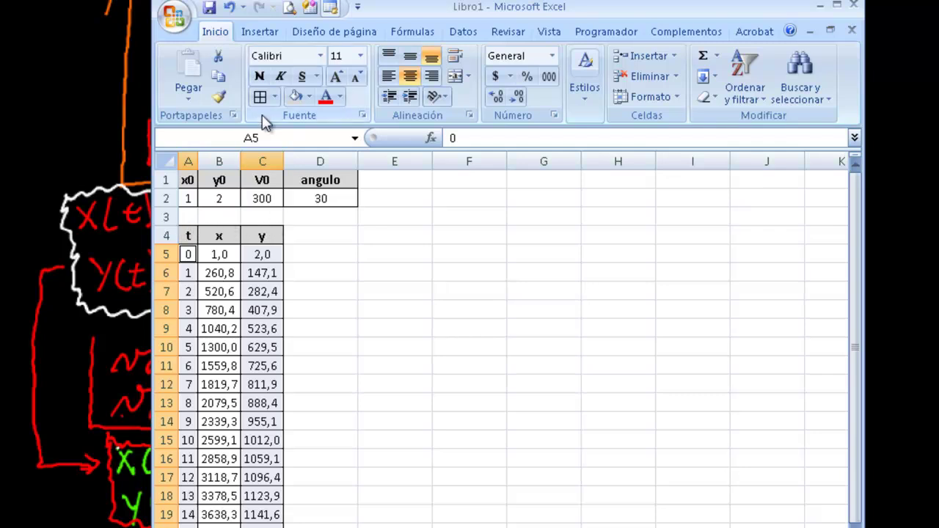
left_click(275, 33)
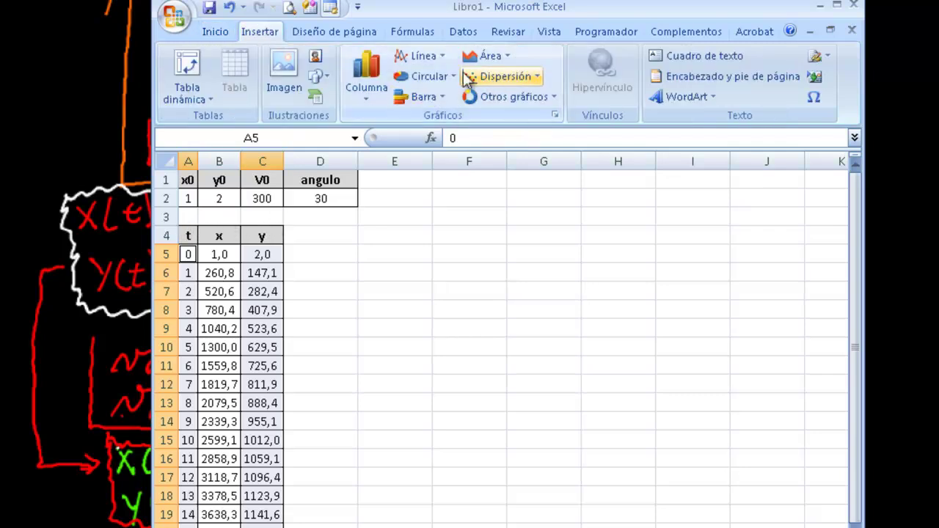
left_click(488, 80)
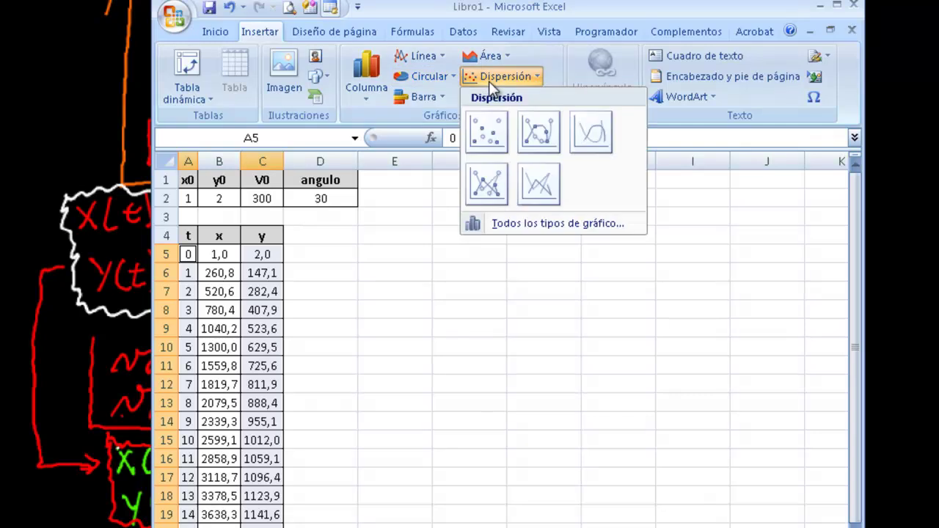
left_click(486, 138)
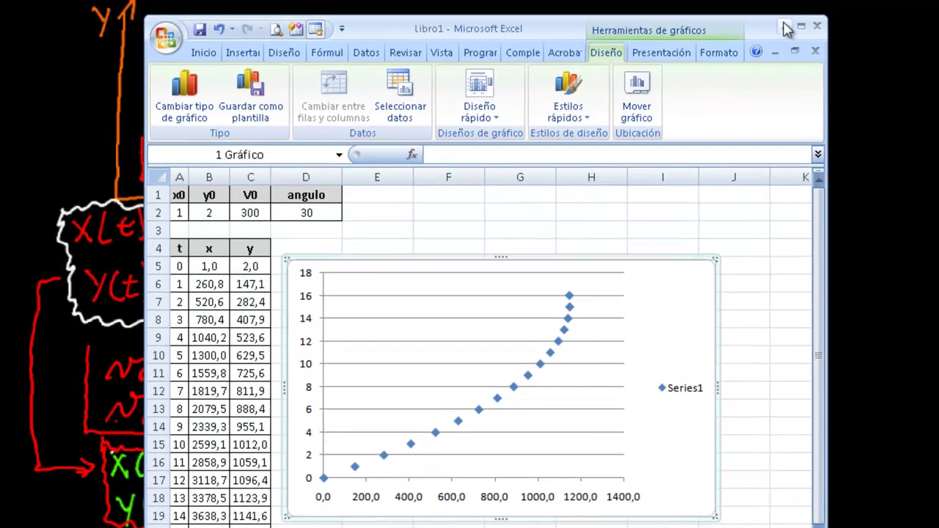
left_click(784, 27)
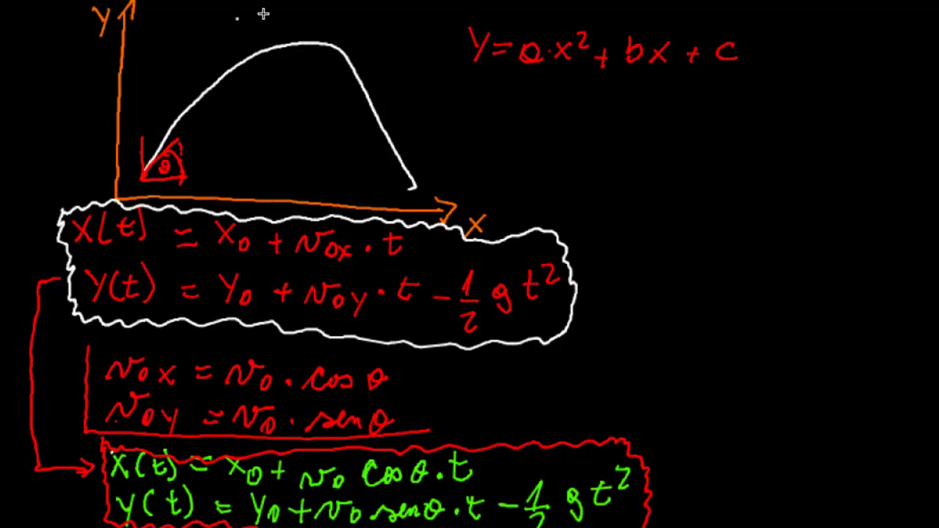
key("alt+Tab")
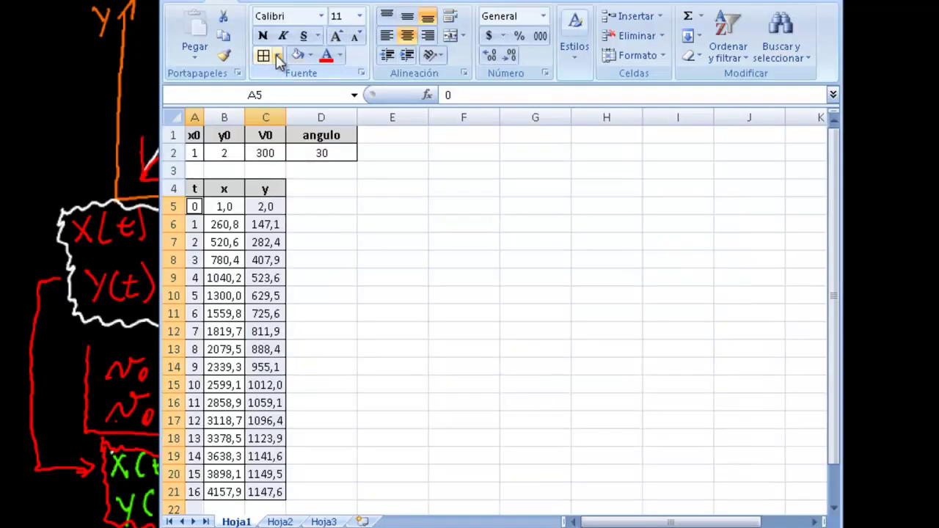
Insert a markers-only scatter chart of height y (C5:C21) against time t (A5:A21)
left_click(329, 275)
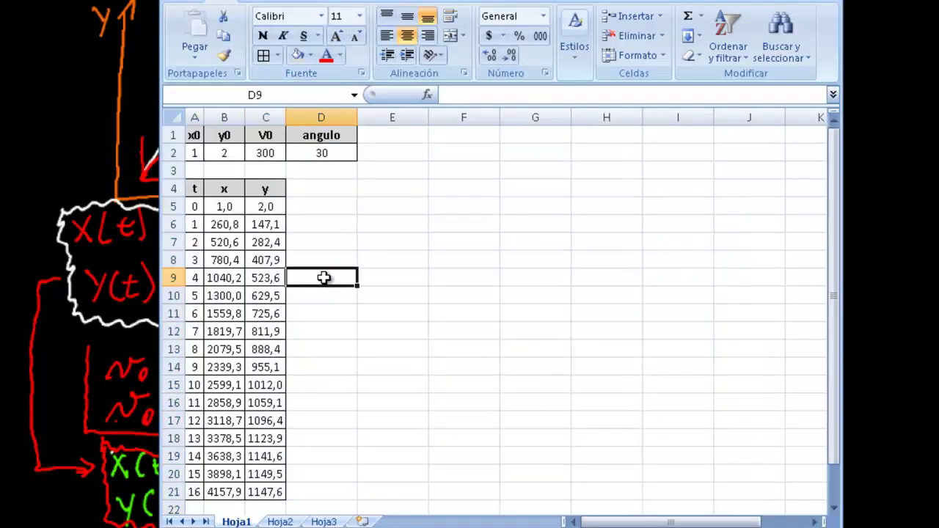
left_click(194, 208)
left_click_drag(194, 208, 194, 492)
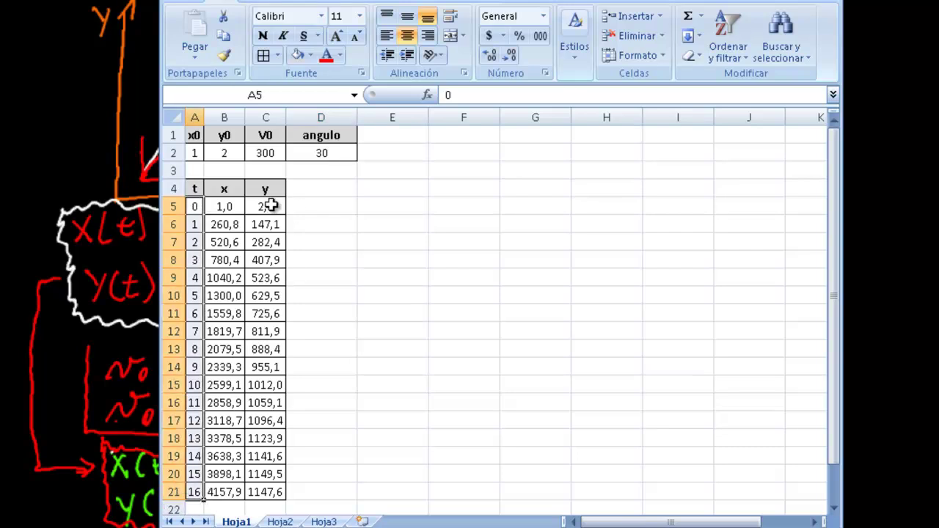
left_click_drag(272, 206, 272, 496, "ctrl")
scroll(293, 33, "down", 1)
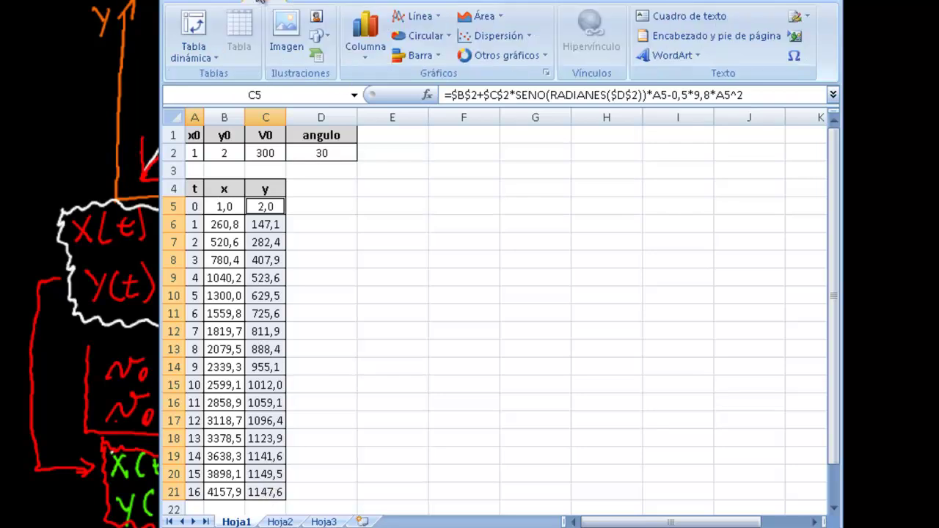
left_click(472, 38)
left_click(482, 92)
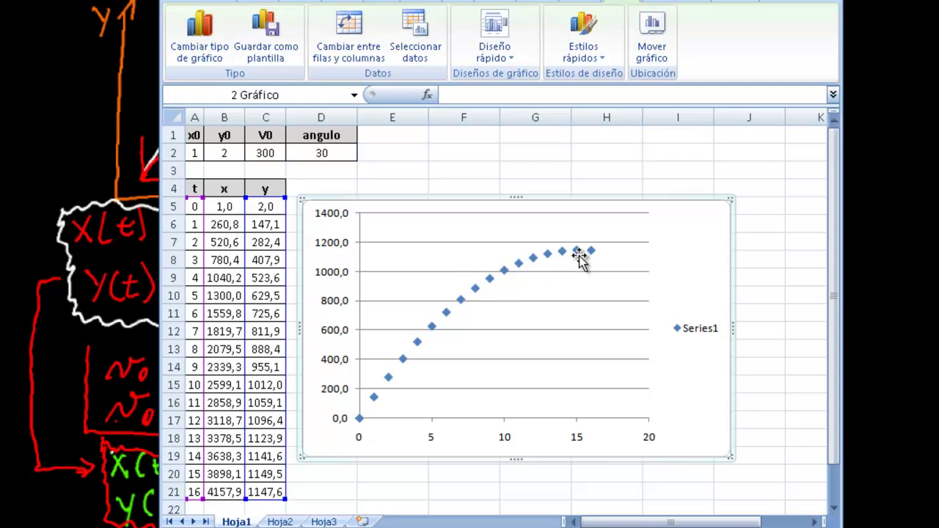
mouse_move(594, 258)
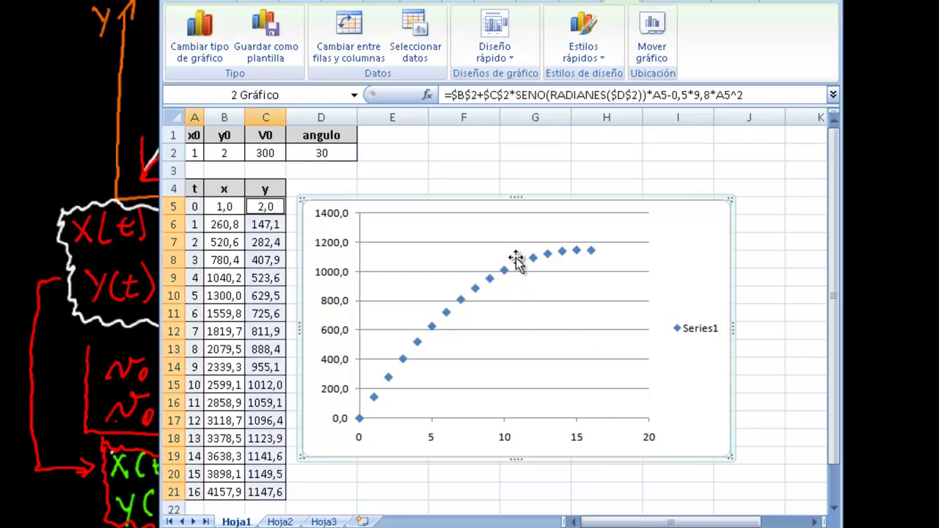
key("Escape")
Insert a markers-only scatter chart of horizontal position x against time t from A5:B21
left_click_drag(194, 206, 210, 492)
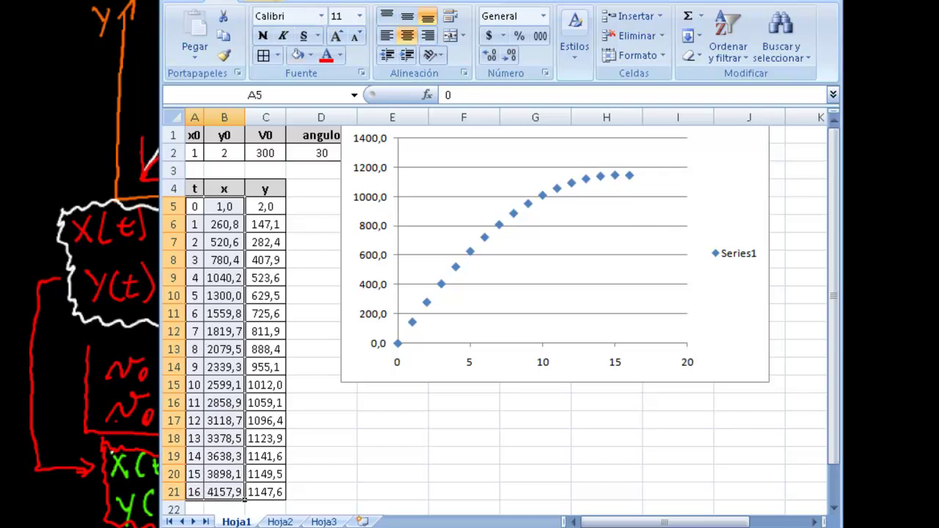
left_click(271, 1)
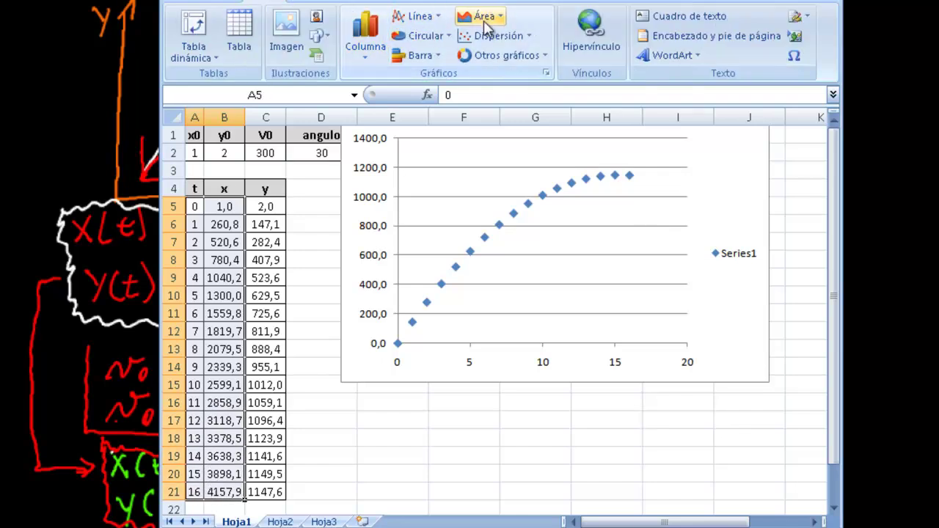
left_click(493, 36)
left_click(490, 91)
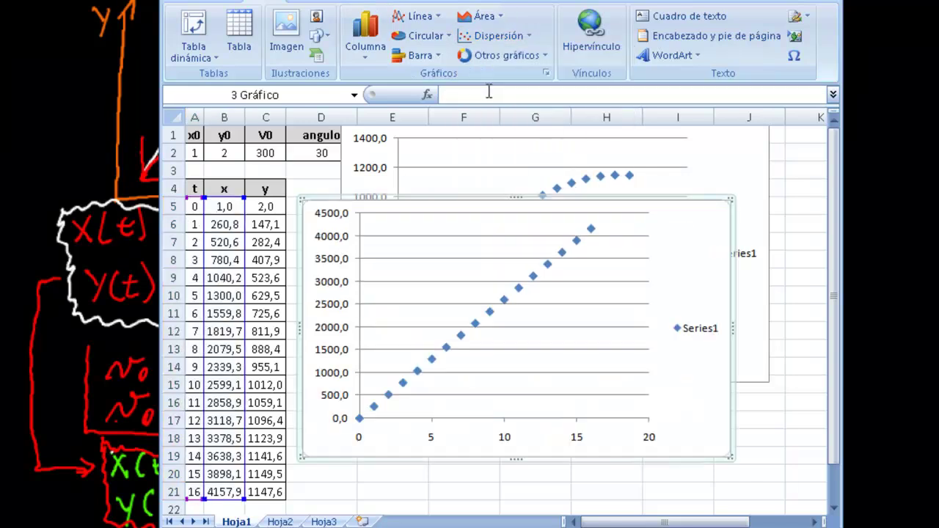
Move the x-against-time chart directly below the height-against-time chart so that they do not overlap
left_click_drag(710, 396, 726, 444)
scroll(718, 402, "down", 1)
scroll(718, 402, "down", 3)
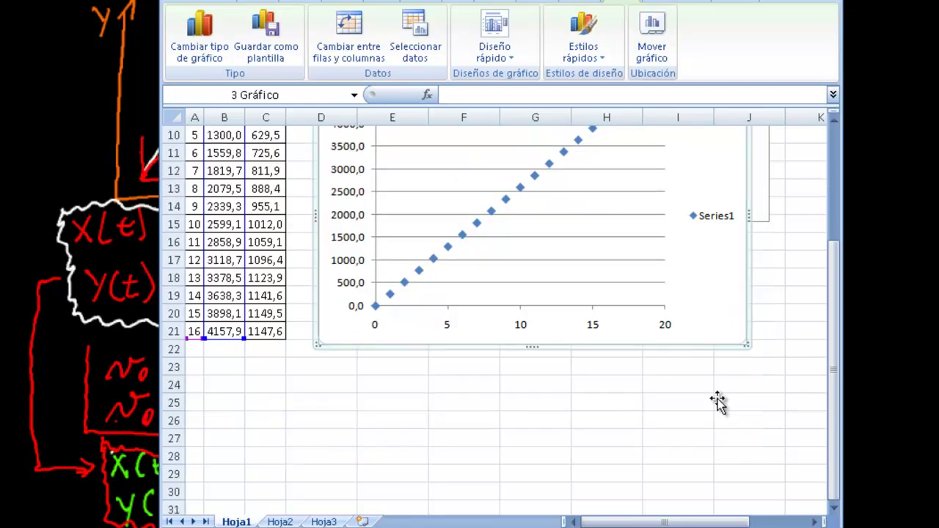
left_click_drag(709, 289, 723, 426)
scroll(723, 421, "up", 4)
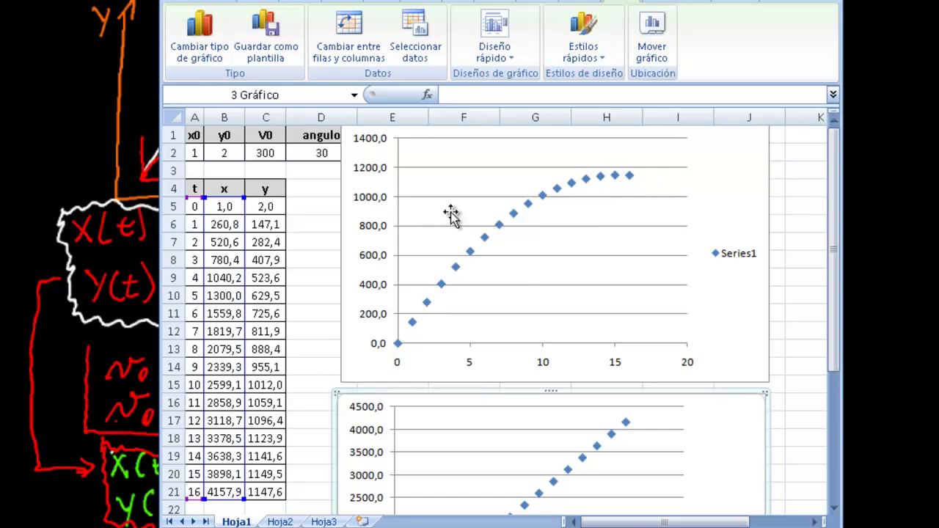
Compare the height-against-time and x-against-time charts with each other and with the handwritten motion equations
left_click(451, 265)
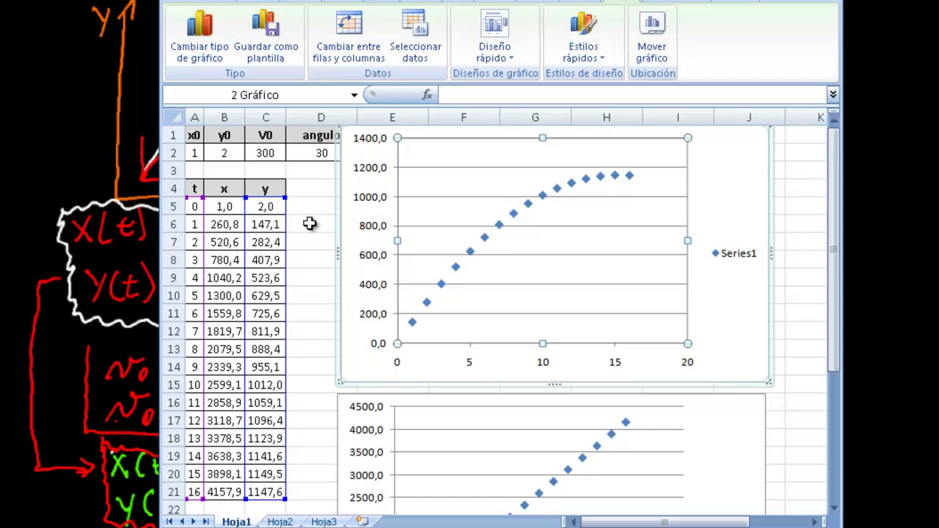
scroll(469, 334, "down", 2)
left_click(382, 404)
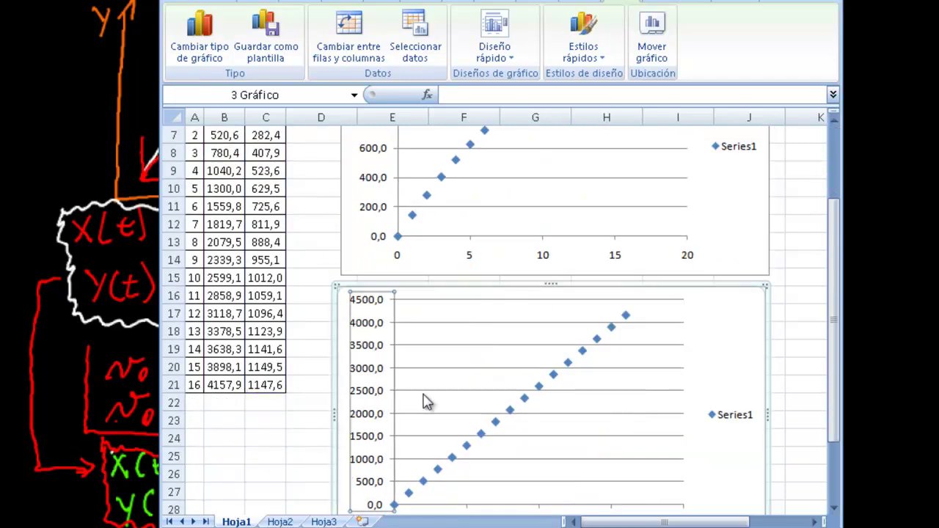
left_click(726, 396)
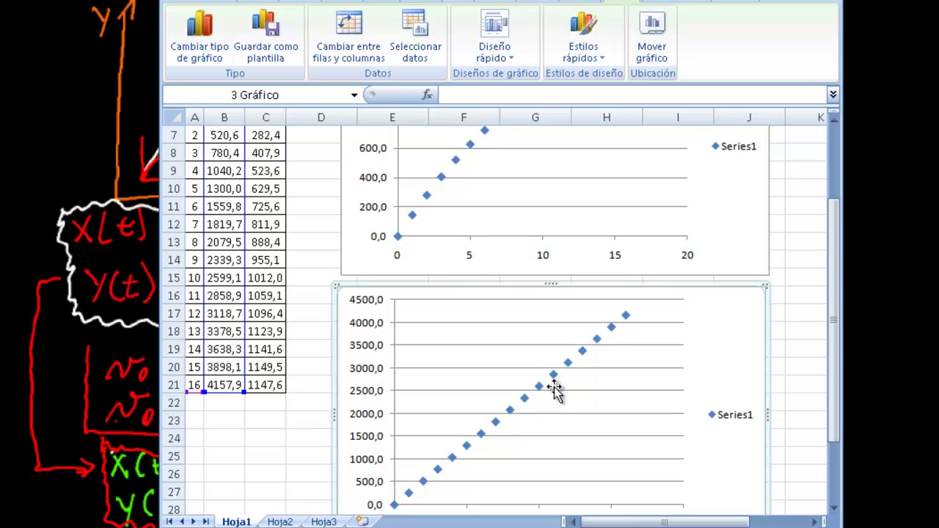
left_click(71, 398)
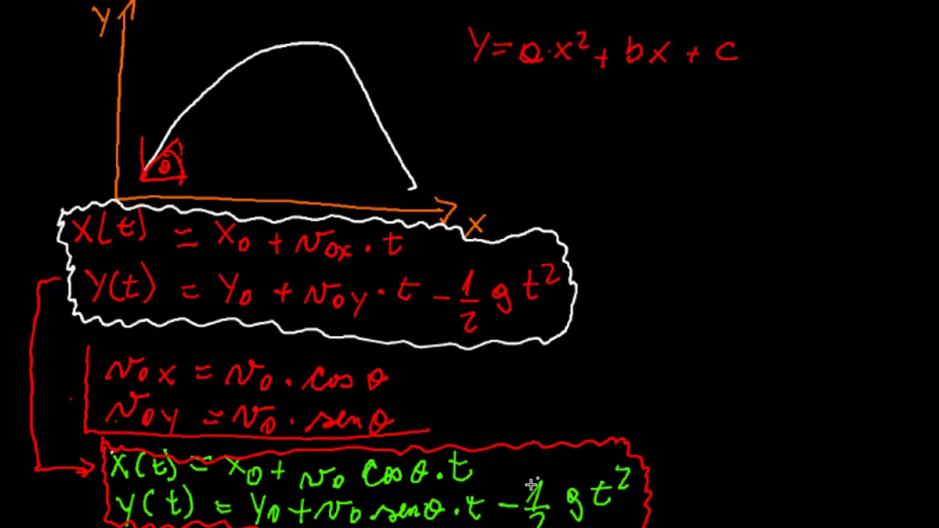
key("alt+Tab")
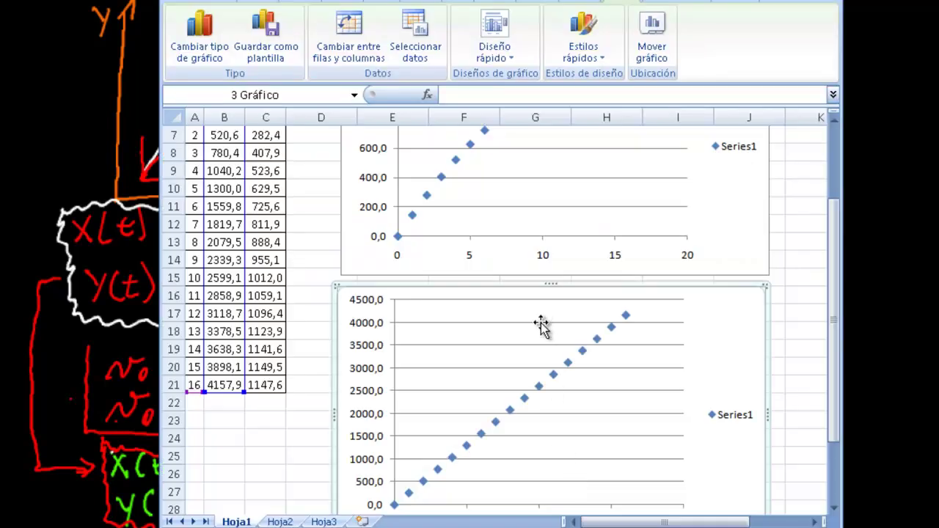
scroll(477, 300, "up", 2)
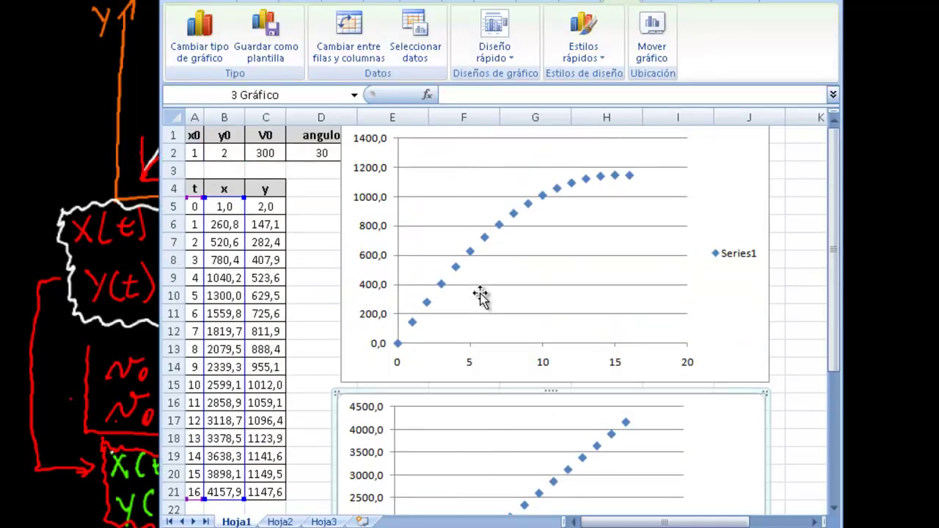
Add a trendline to the height-against-time series and keep its format dialog clear of the plotted points
left_click(717, 192)
left_click(514, 214)
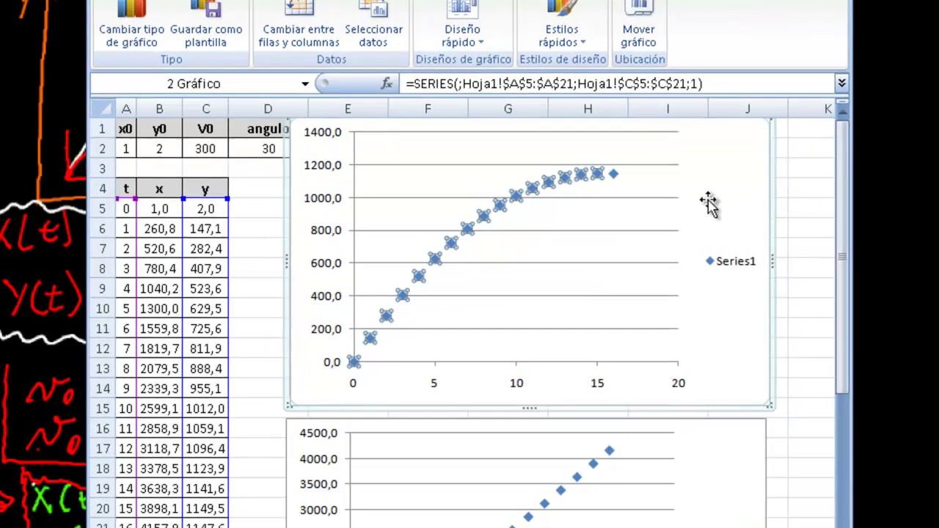
left_click(715, 201)
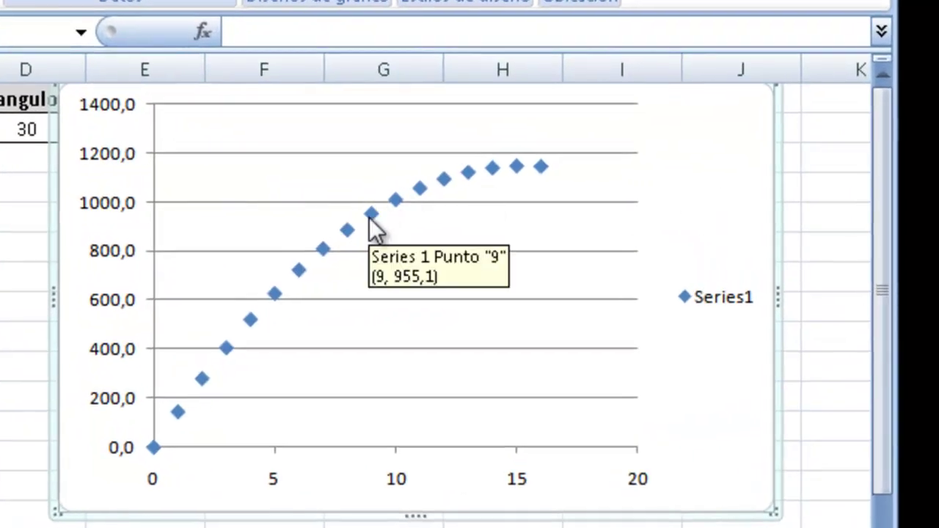
left_click(371, 218)
right_click(369, 216)
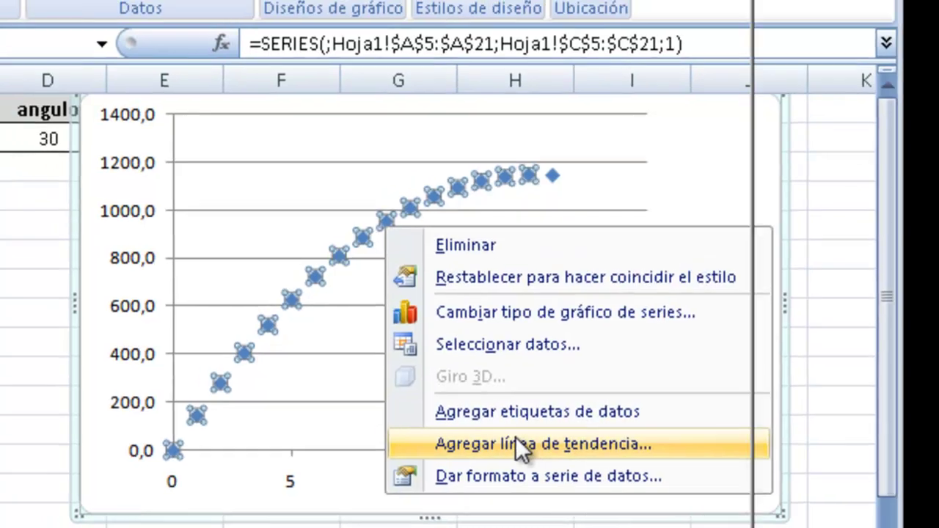
left_click(511, 441)
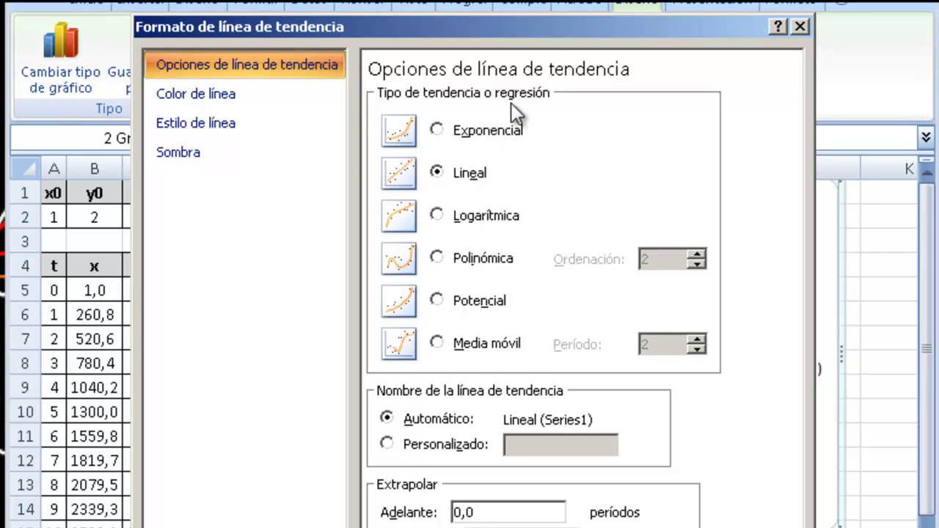
left_click_drag(510, 32, 887, 30)
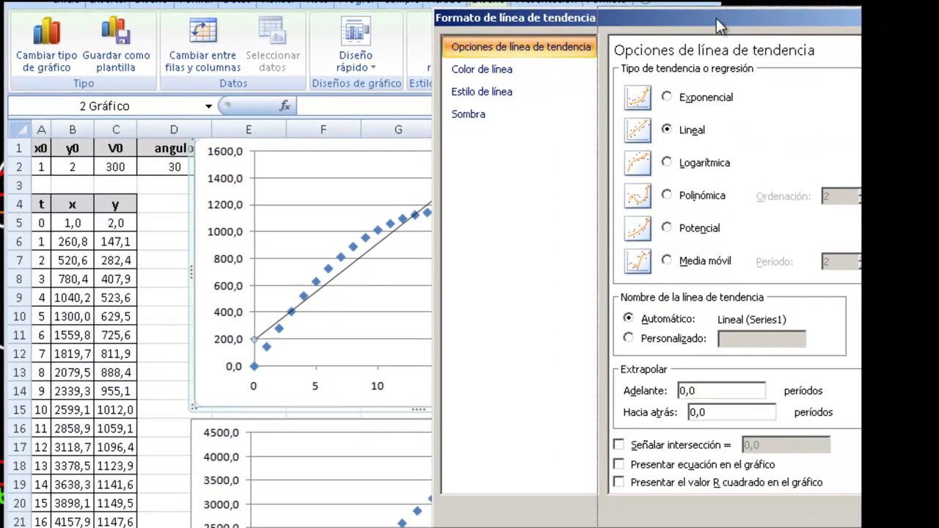
left_click_drag(718, 26, 885, 25)
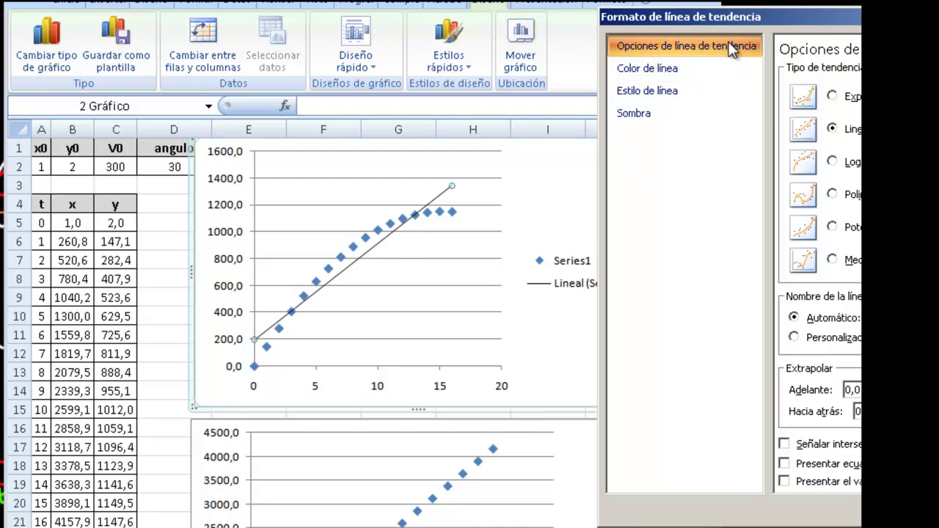
left_click_drag(781, 19, 682, 11)
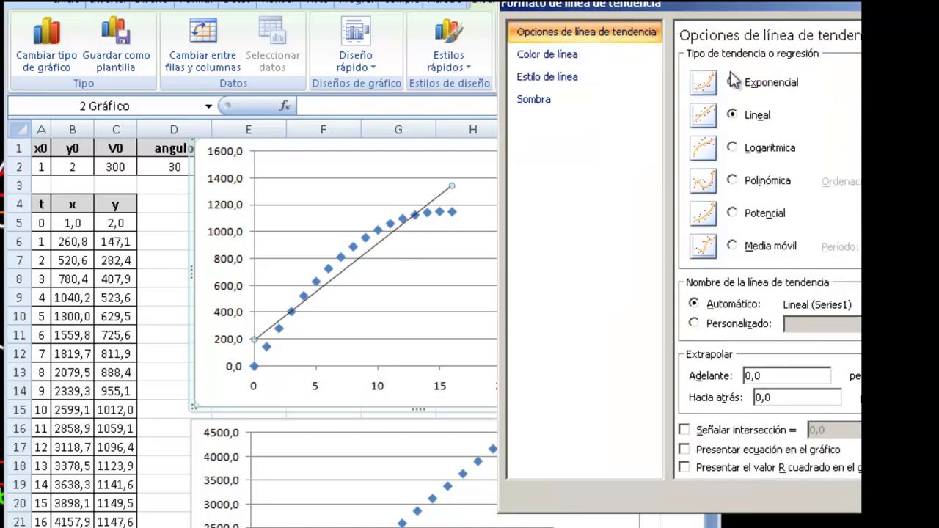
Change the trendline to polynomial (Polinómica) and display its equation and R-squared value on the chart
left_click(731, 182)
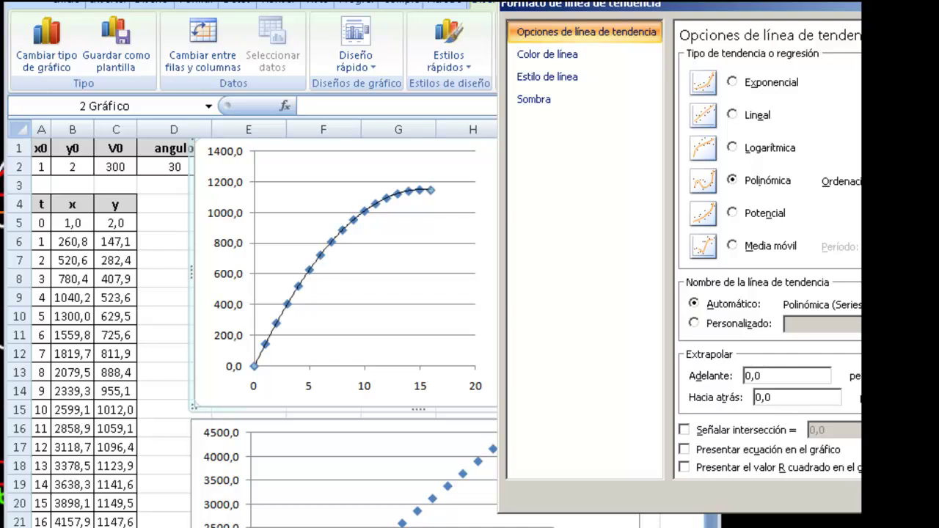
left_click(739, 449)
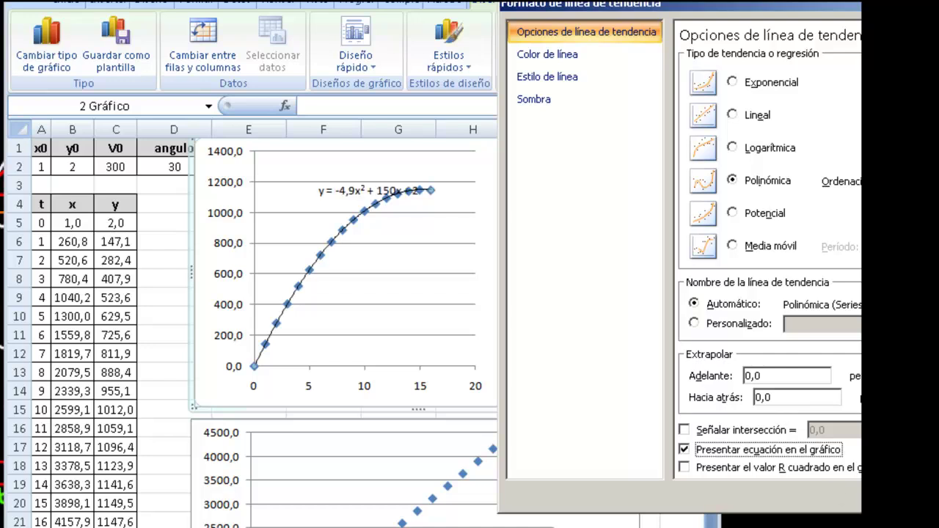
left_click(746, 469)
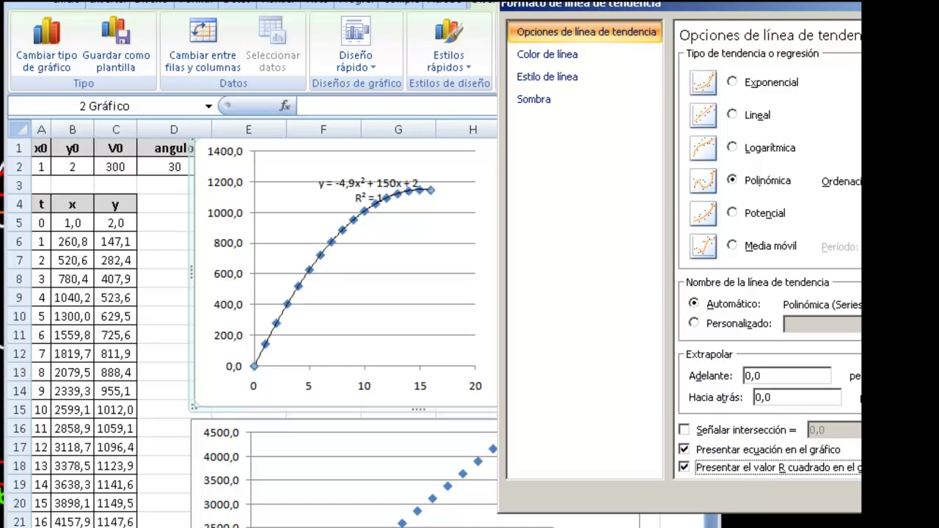
Close the trendline settings and move the polynomial equation label off the curve into the blank area above the height-against-time chart's legend
key("Escape")
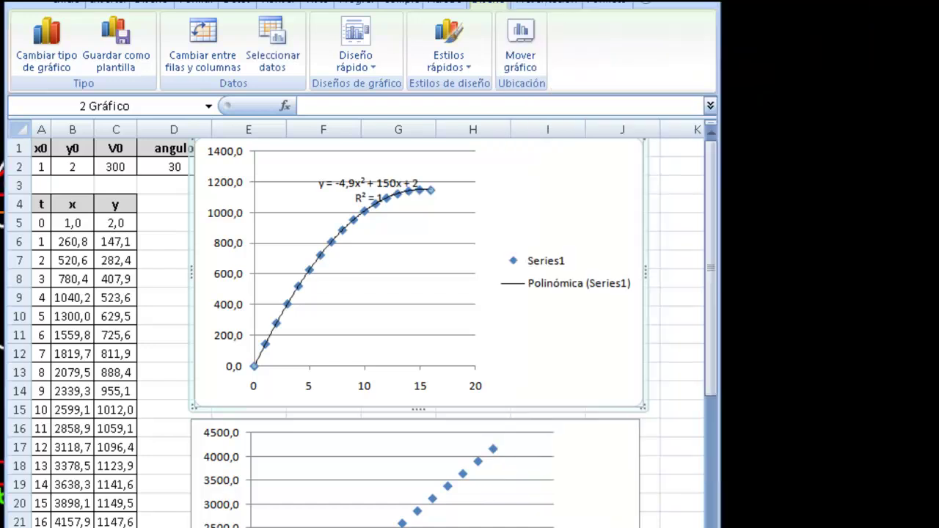
left_click_drag(378, 185, 578, 178)
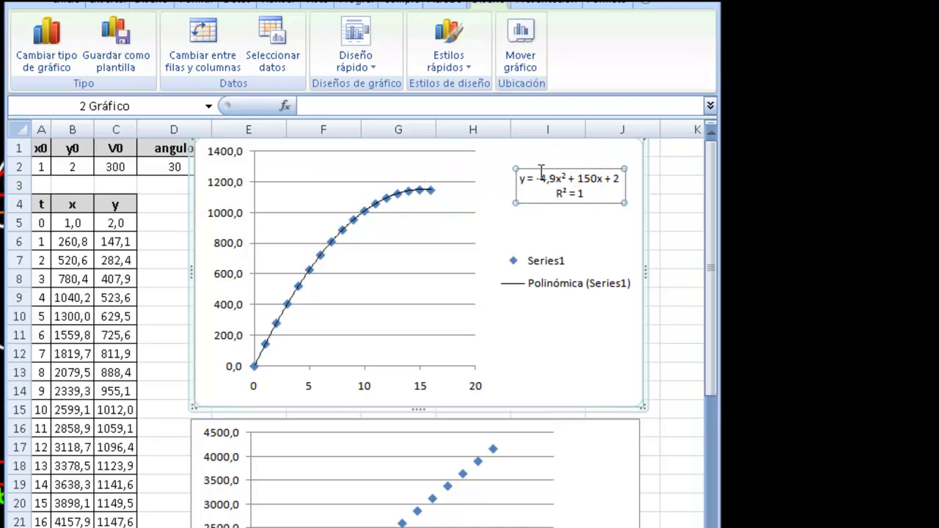
left_click_drag(516, 203, 504, 195)
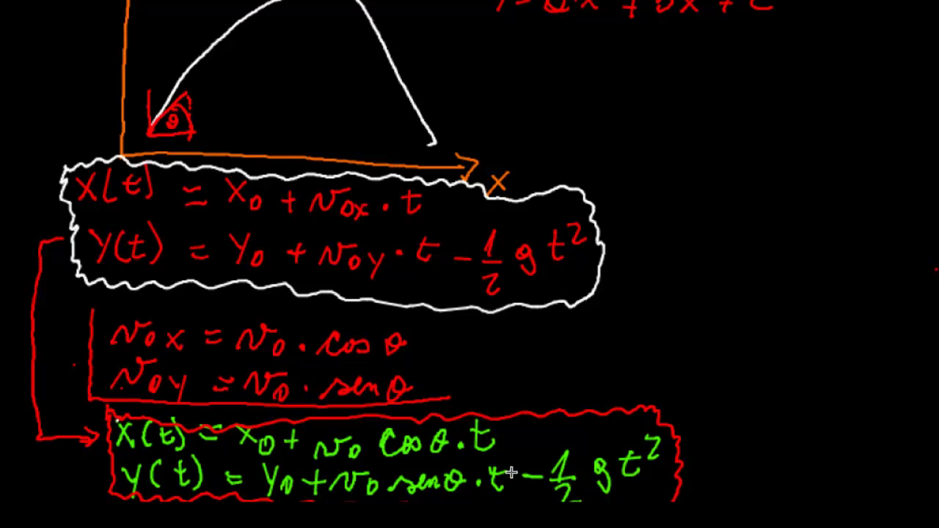
Compare the polynomial trendline equation with the handwritten y(t) formula and the initial height y0 in cell B2
key("alt+Tab")
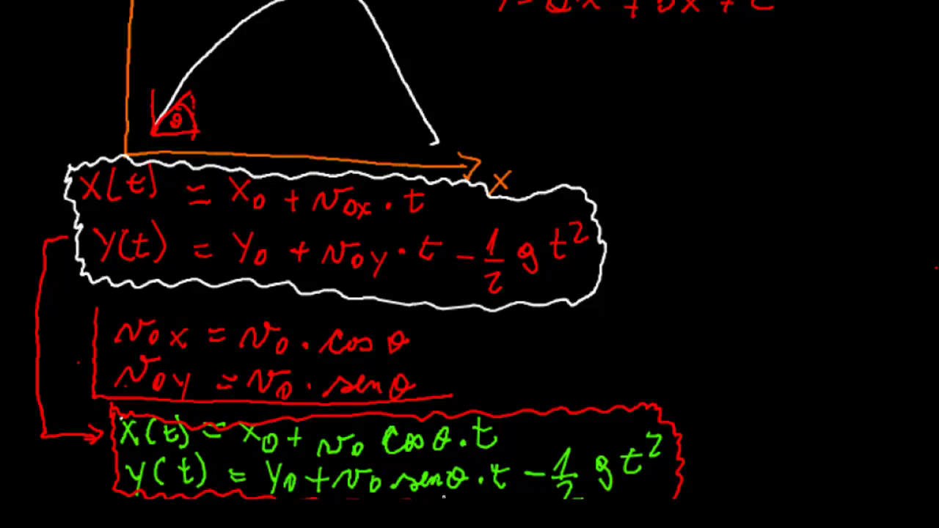
key("alt+Tab")
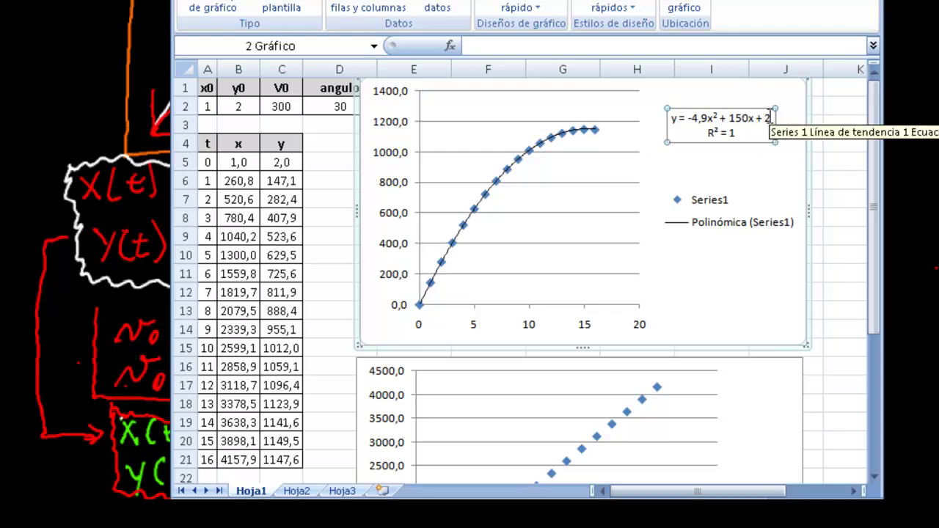
left_click(233, 107)
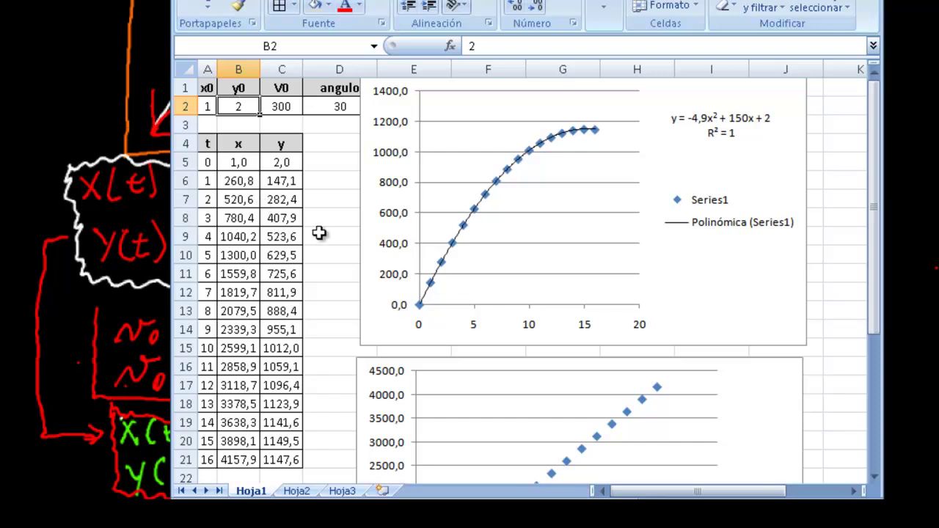
Add a linear (Lineal) trendline to the x-against-time series, displaying its equation and R-squared value on the chart
scroll(319, 232, "down", 5)
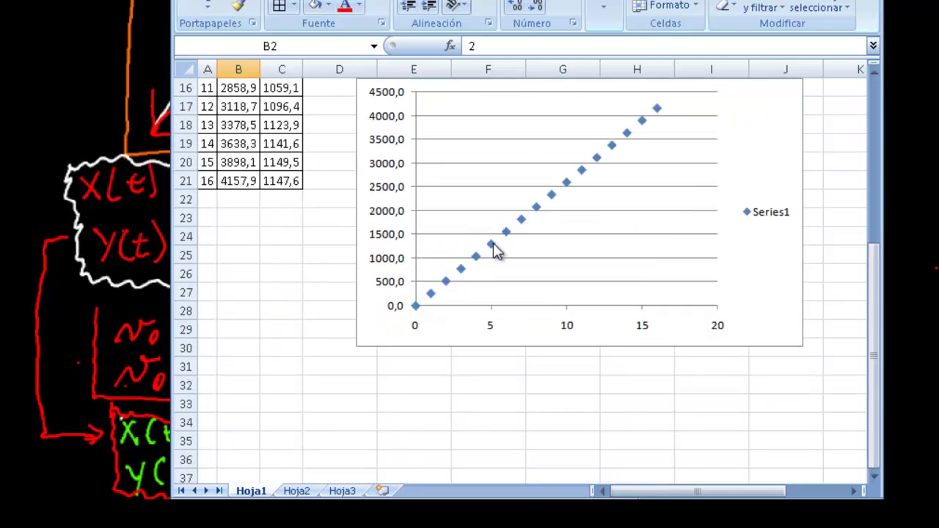
left_click(490, 245)
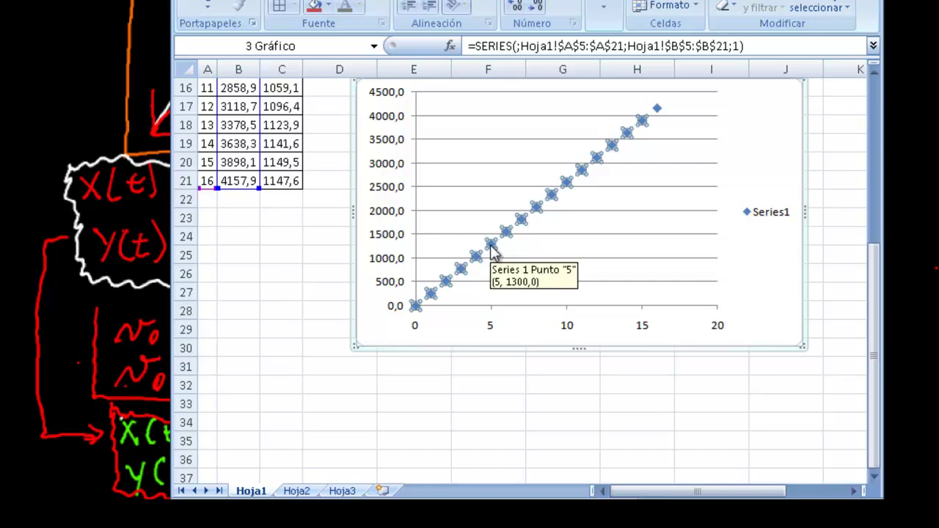
right_click(493, 250)
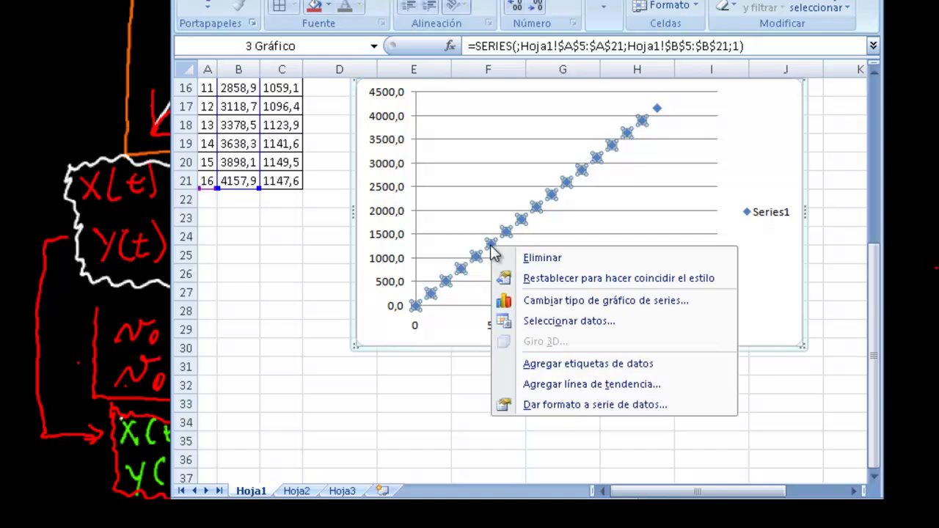
left_click(610, 385)
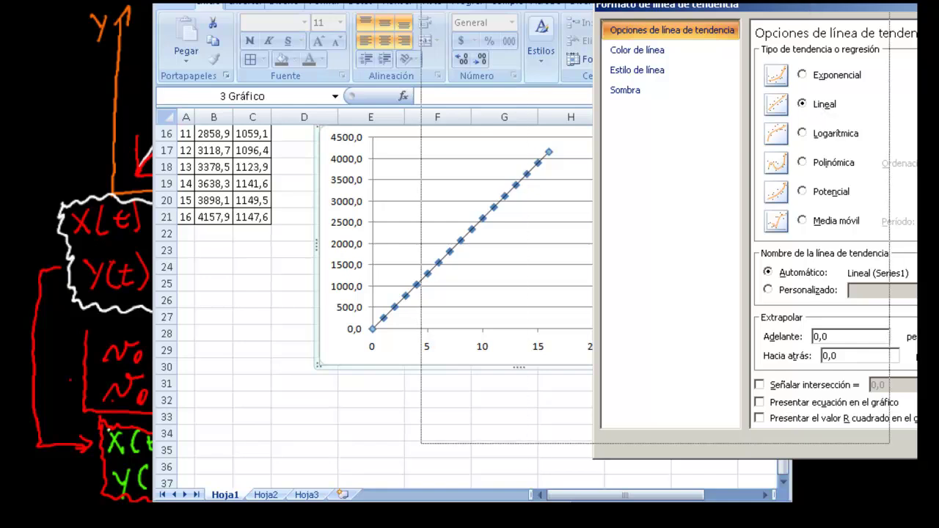
left_click_drag(813, 6, 641, 2)
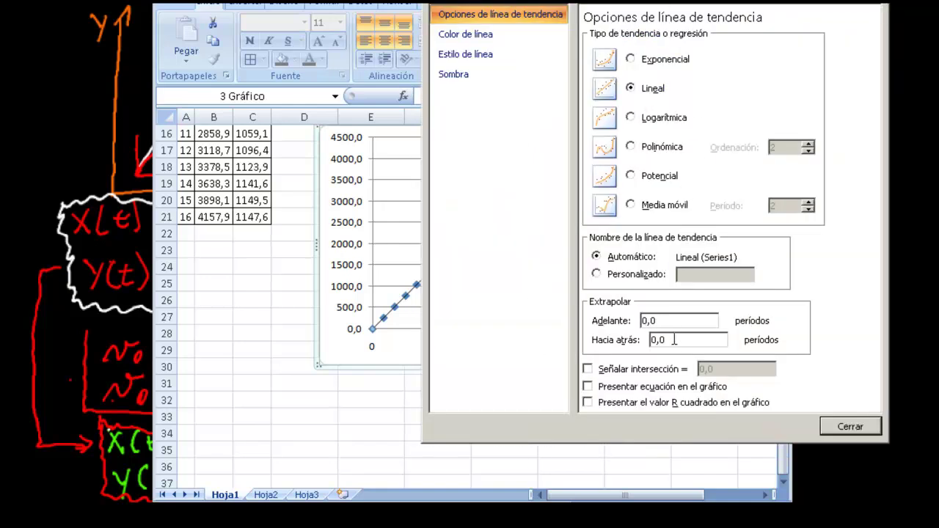
left_click(653, 387)
left_click(653, 404)
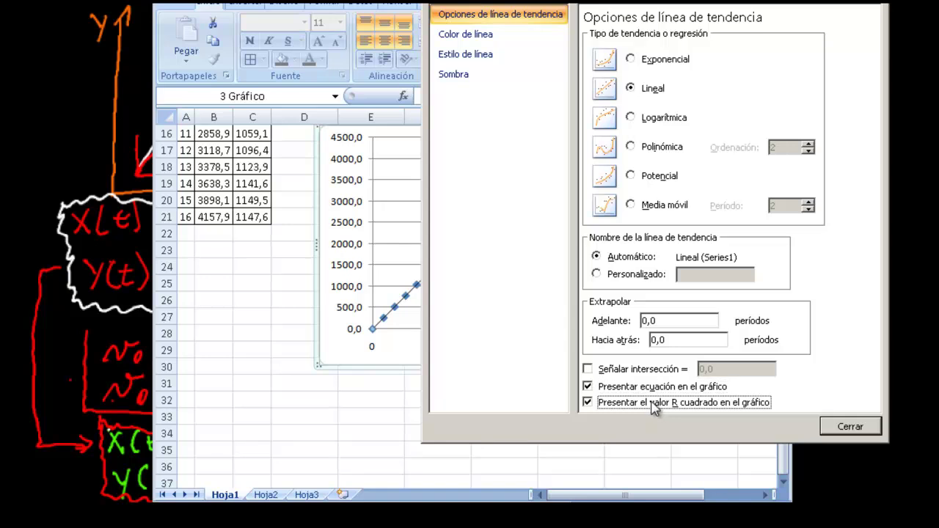
left_click(850, 426)
Move the linear equation label off the plotted points into the blank area above the x-against-time chart's legend
scroll(578, 222, "up", 3)
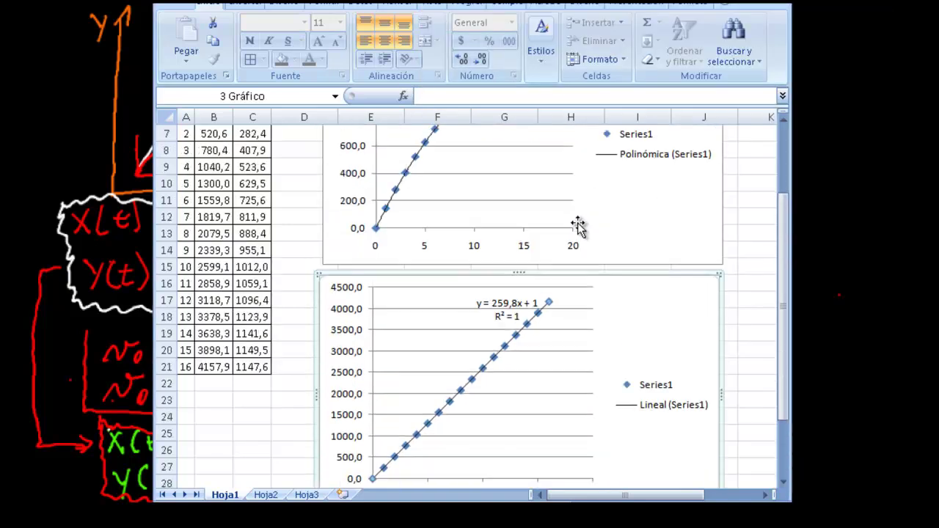
left_click(485, 296)
left_click_drag(486, 296, 622, 305)
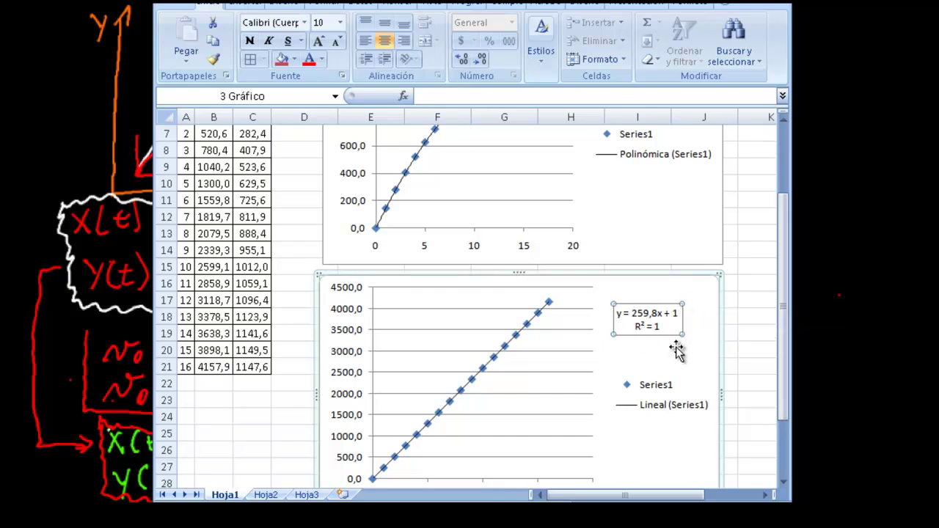
left_click(282, 245)
Compare the linear trendline equation with the handwritten x(t) formula and the angle and x0 values in row 2
scroll(282, 245, "up", 2)
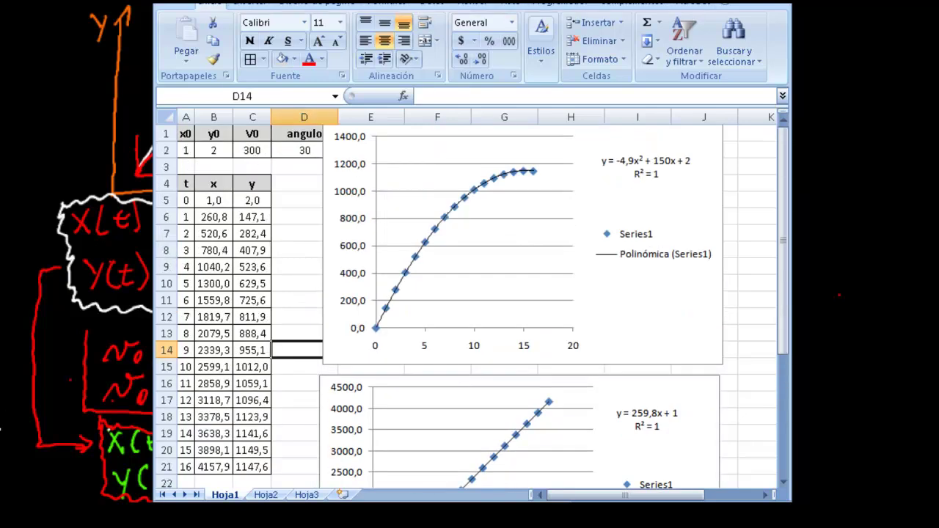
left_click(19, 429)
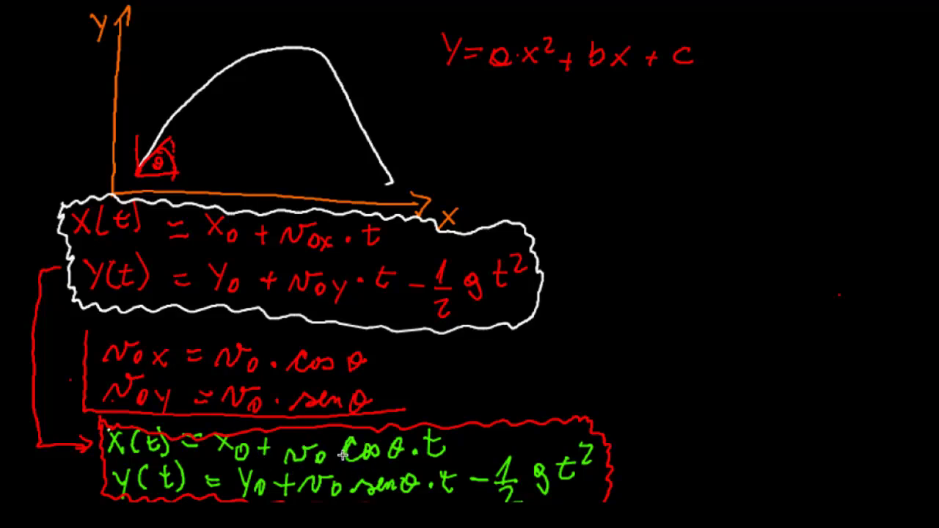
key("alt+Tab")
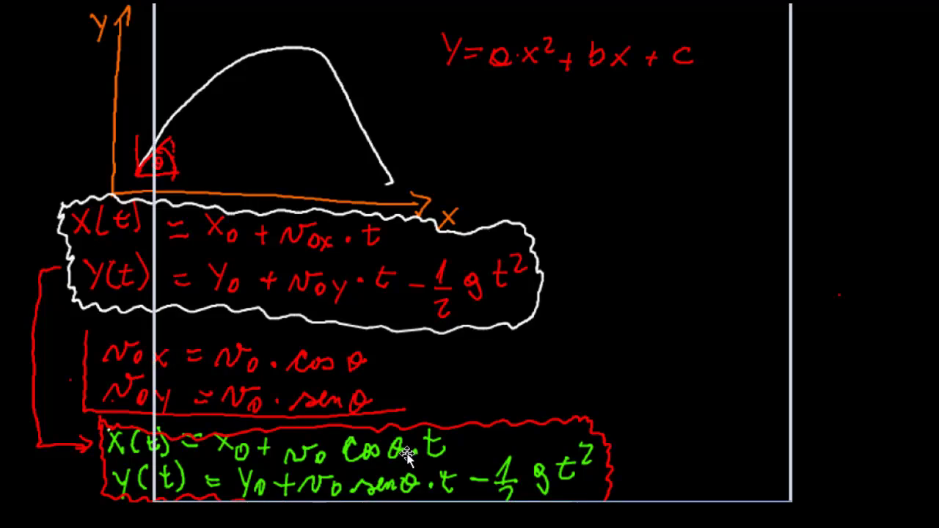
left_click(297, 152)
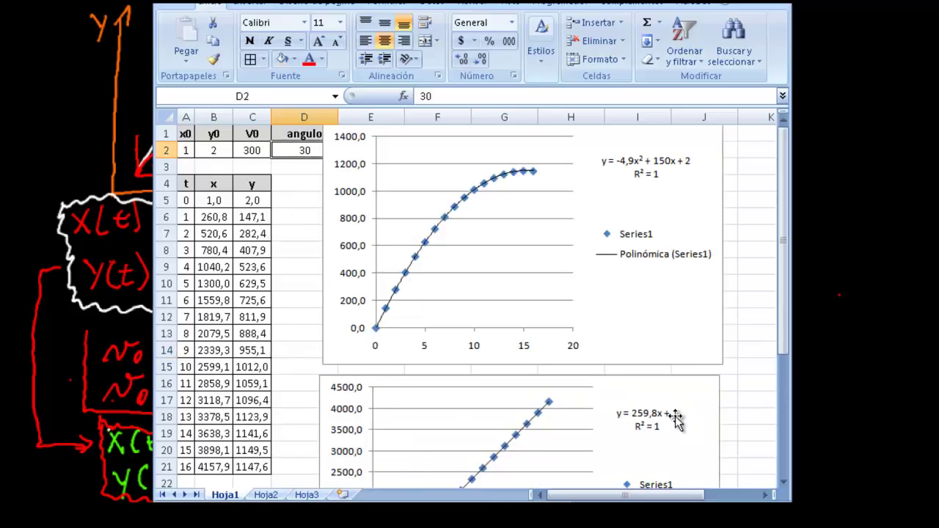
left_click(188, 153)
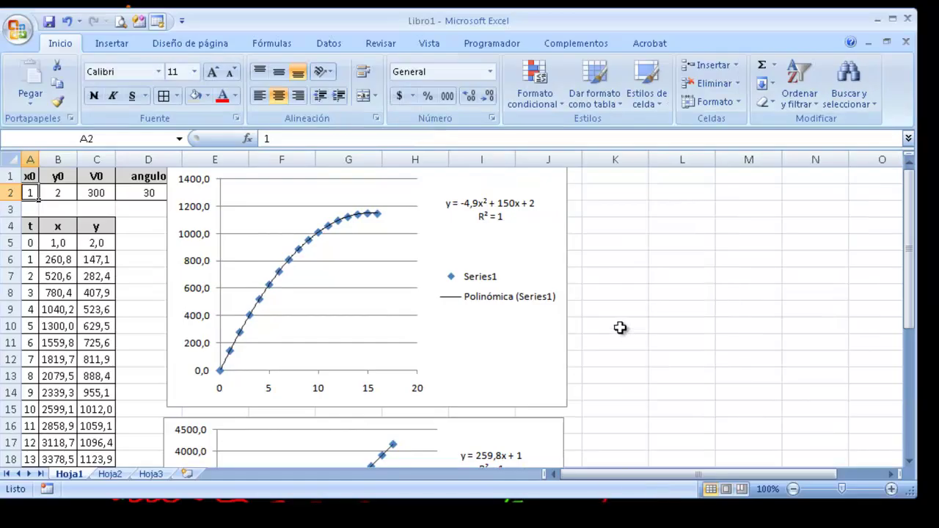
Shift both charts clear of column D so that the angulo cell is fully uncovered
left_click_drag(555, 230, 610, 233)
left_click_drag(556, 447, 625, 412)
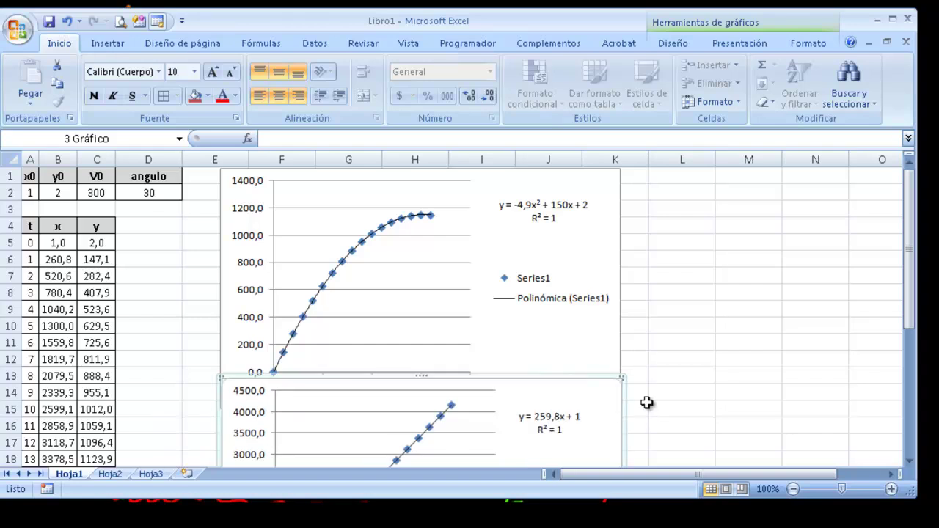
left_click(657, 390)
Place the x-against-time chart just below the height-against-time chart, aligned with it and without overlap
scroll(660, 392, "down", 1)
scroll(660, 392, "down", 3)
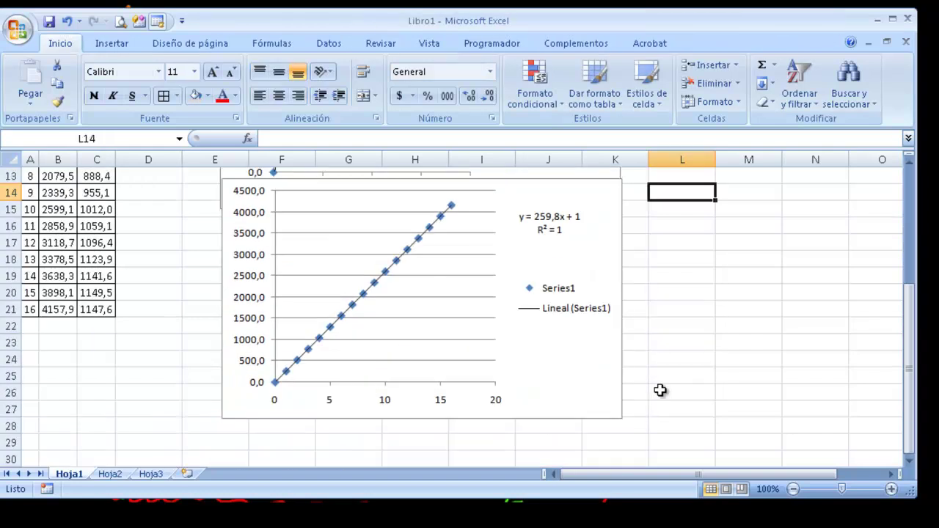
left_click(593, 374)
left_click_drag(593, 375, 593, 433)
left_click_drag(616, 278, 617, 261)
left_click(682, 225)
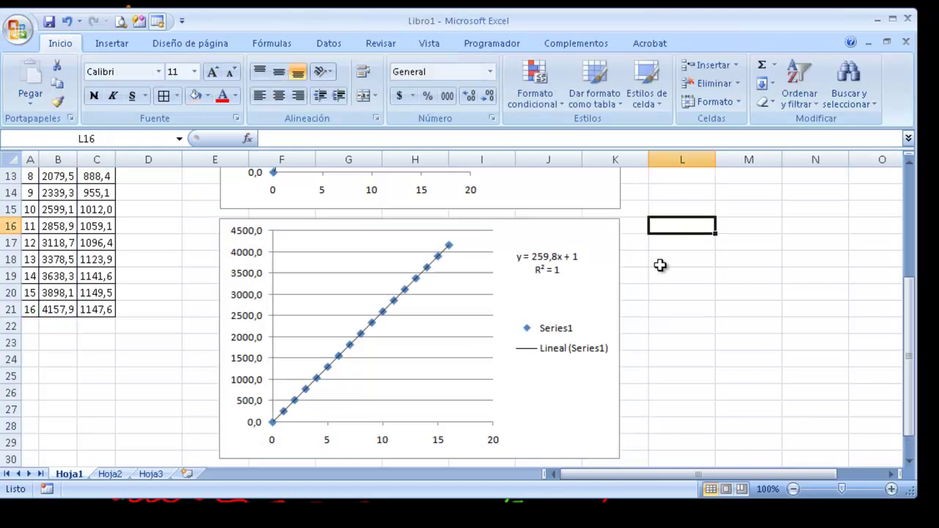
scroll(660, 265, "up", 4)
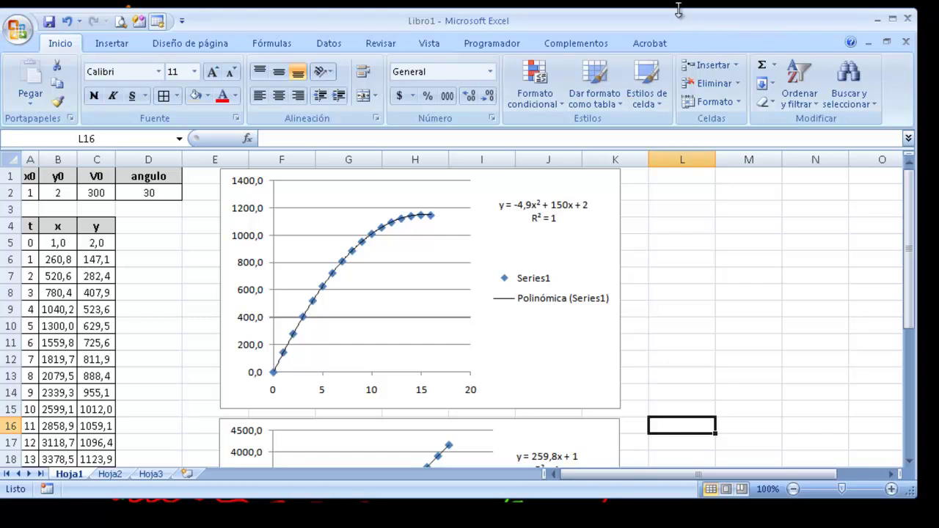
left_click_drag(678, 12, 678, 9)
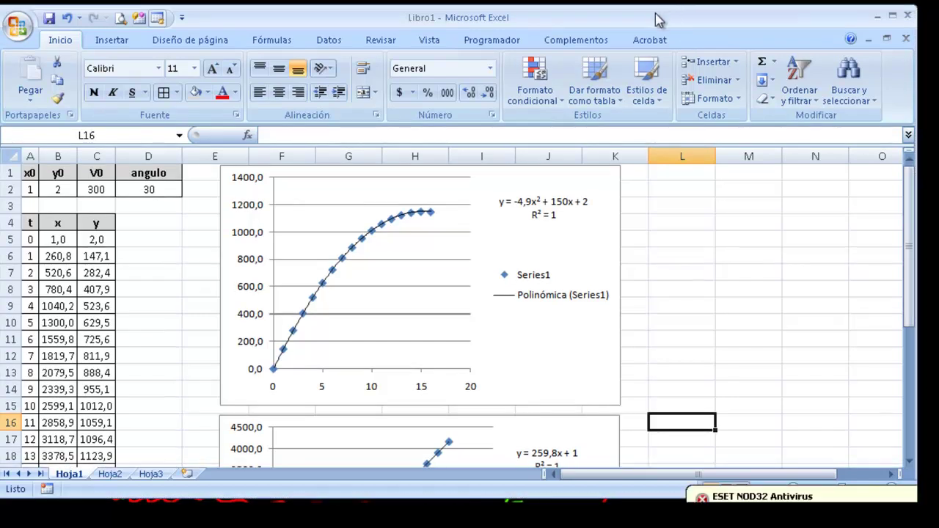